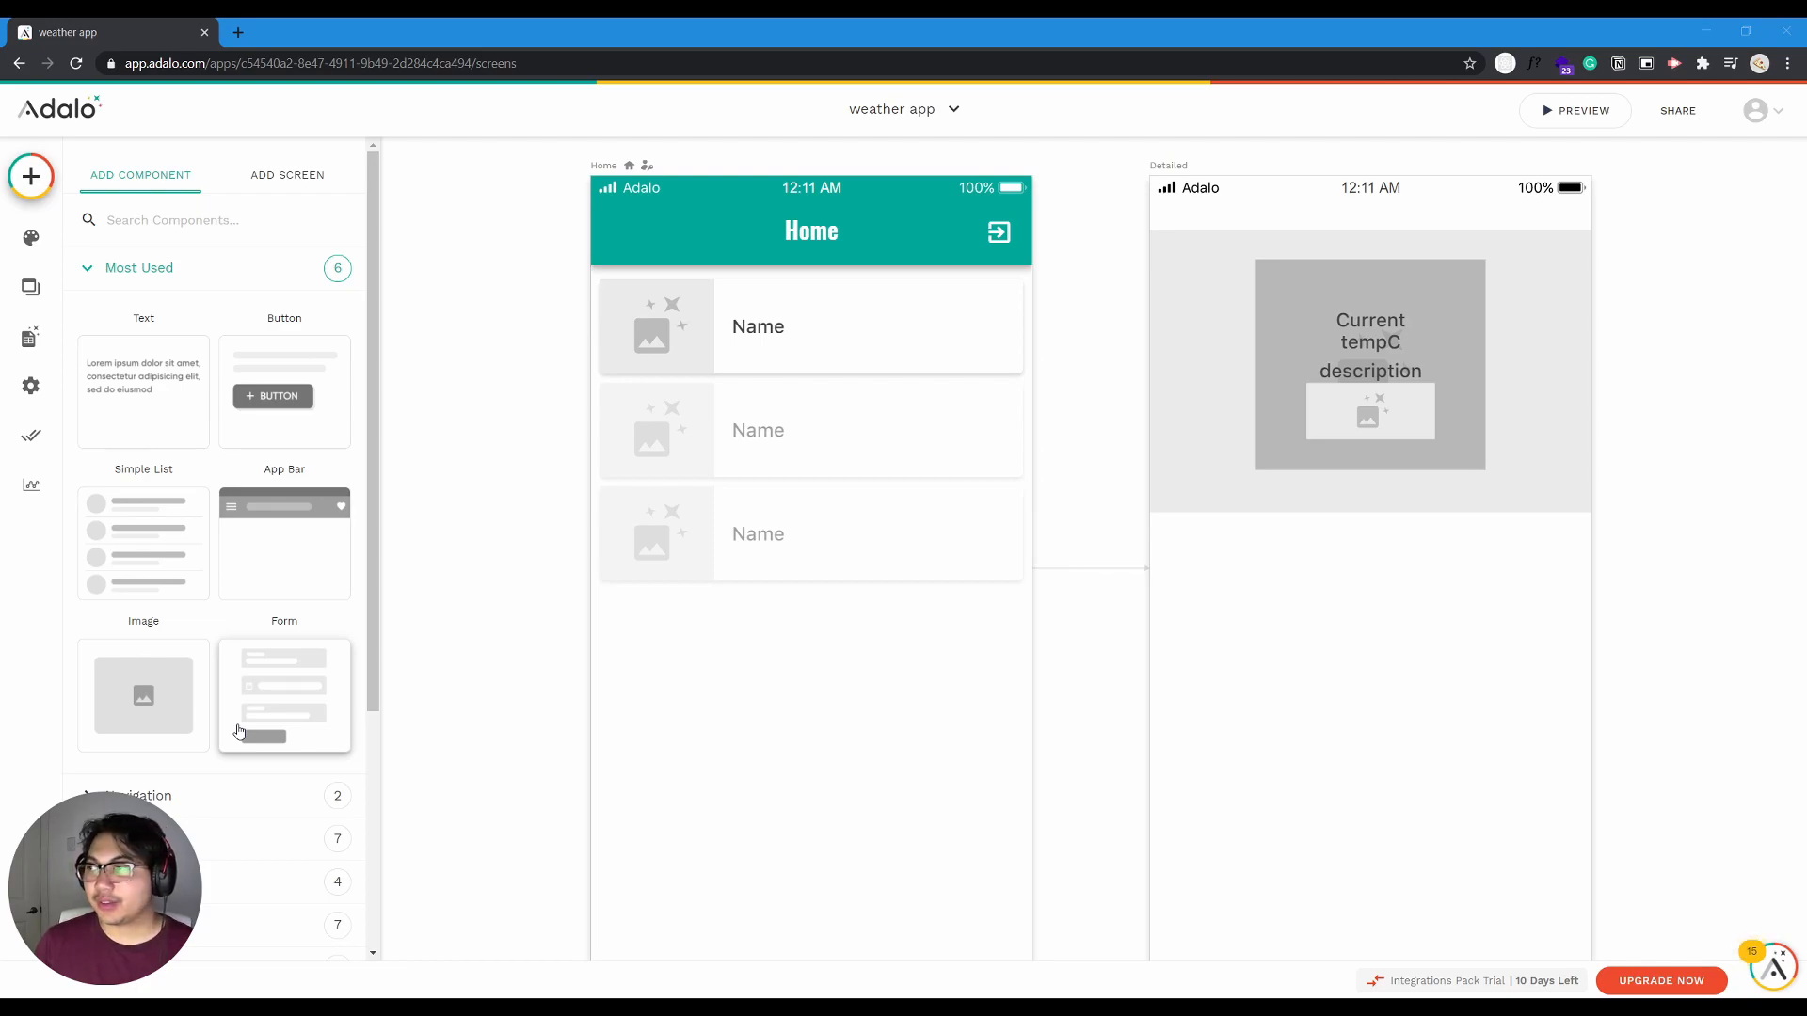
# - Start a new native mobile app based on the Blank template
pyautogui.click(926, 123)
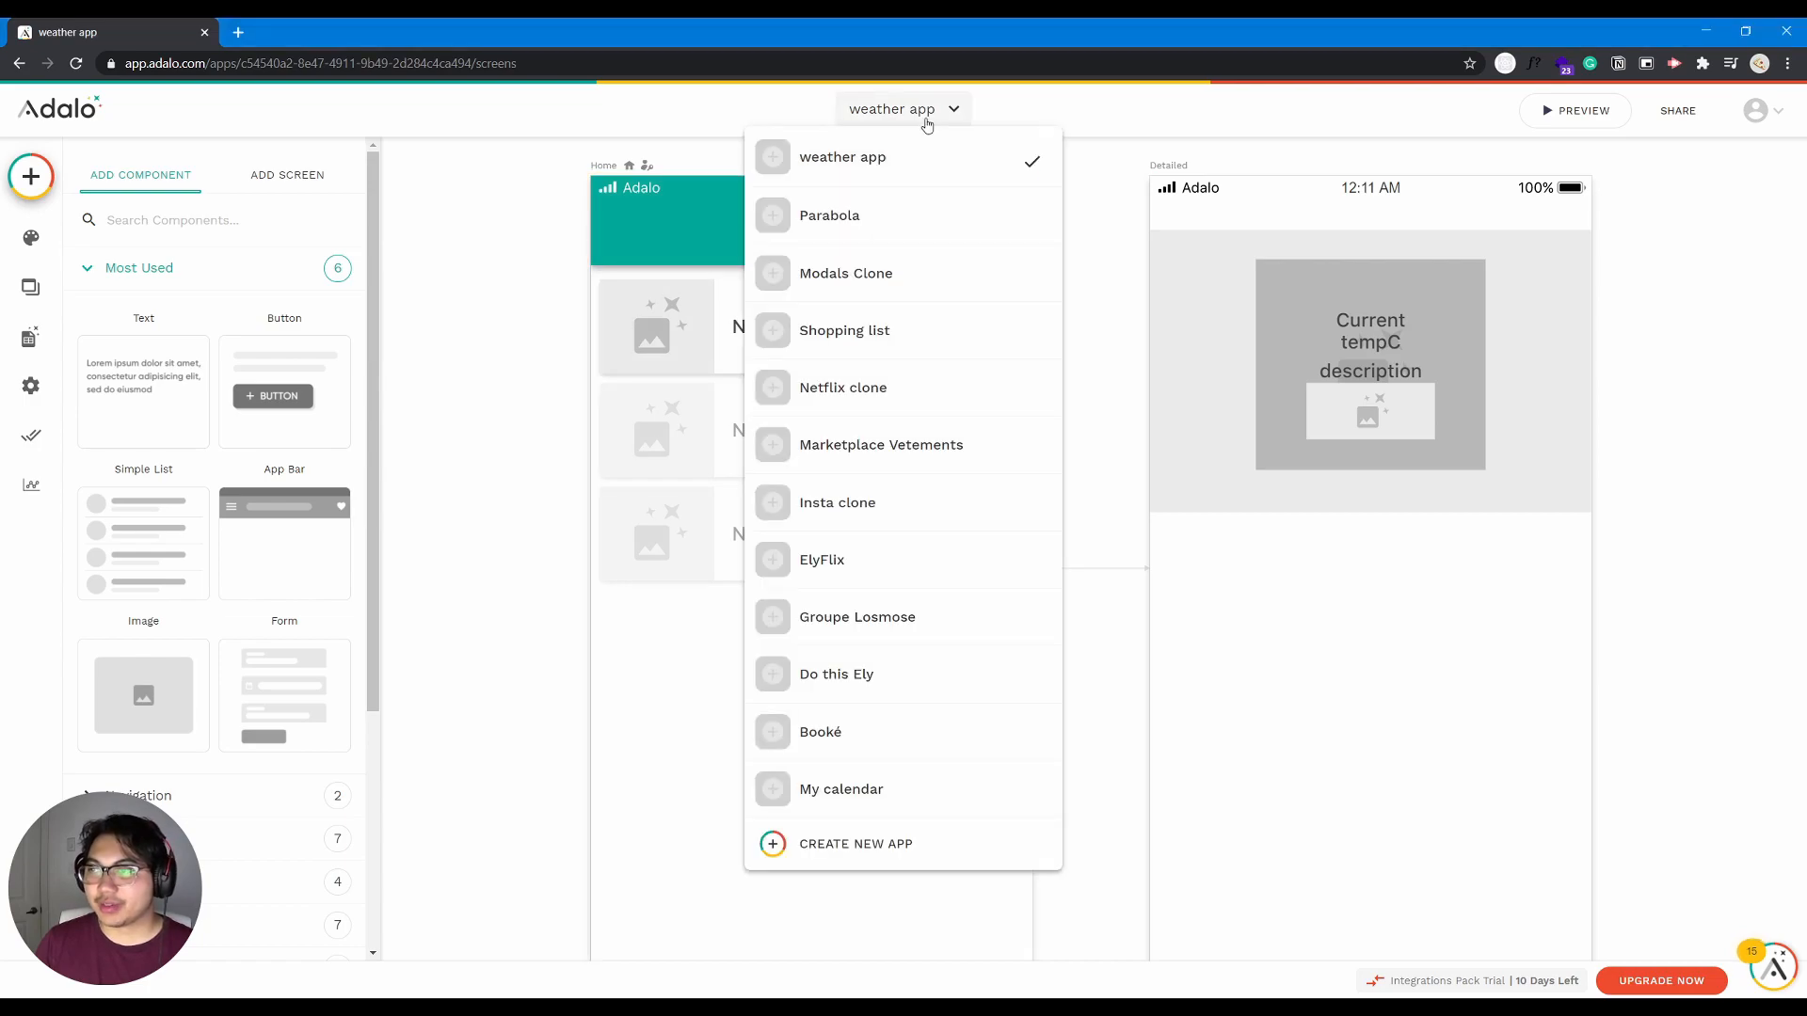
pyautogui.click(894, 845)
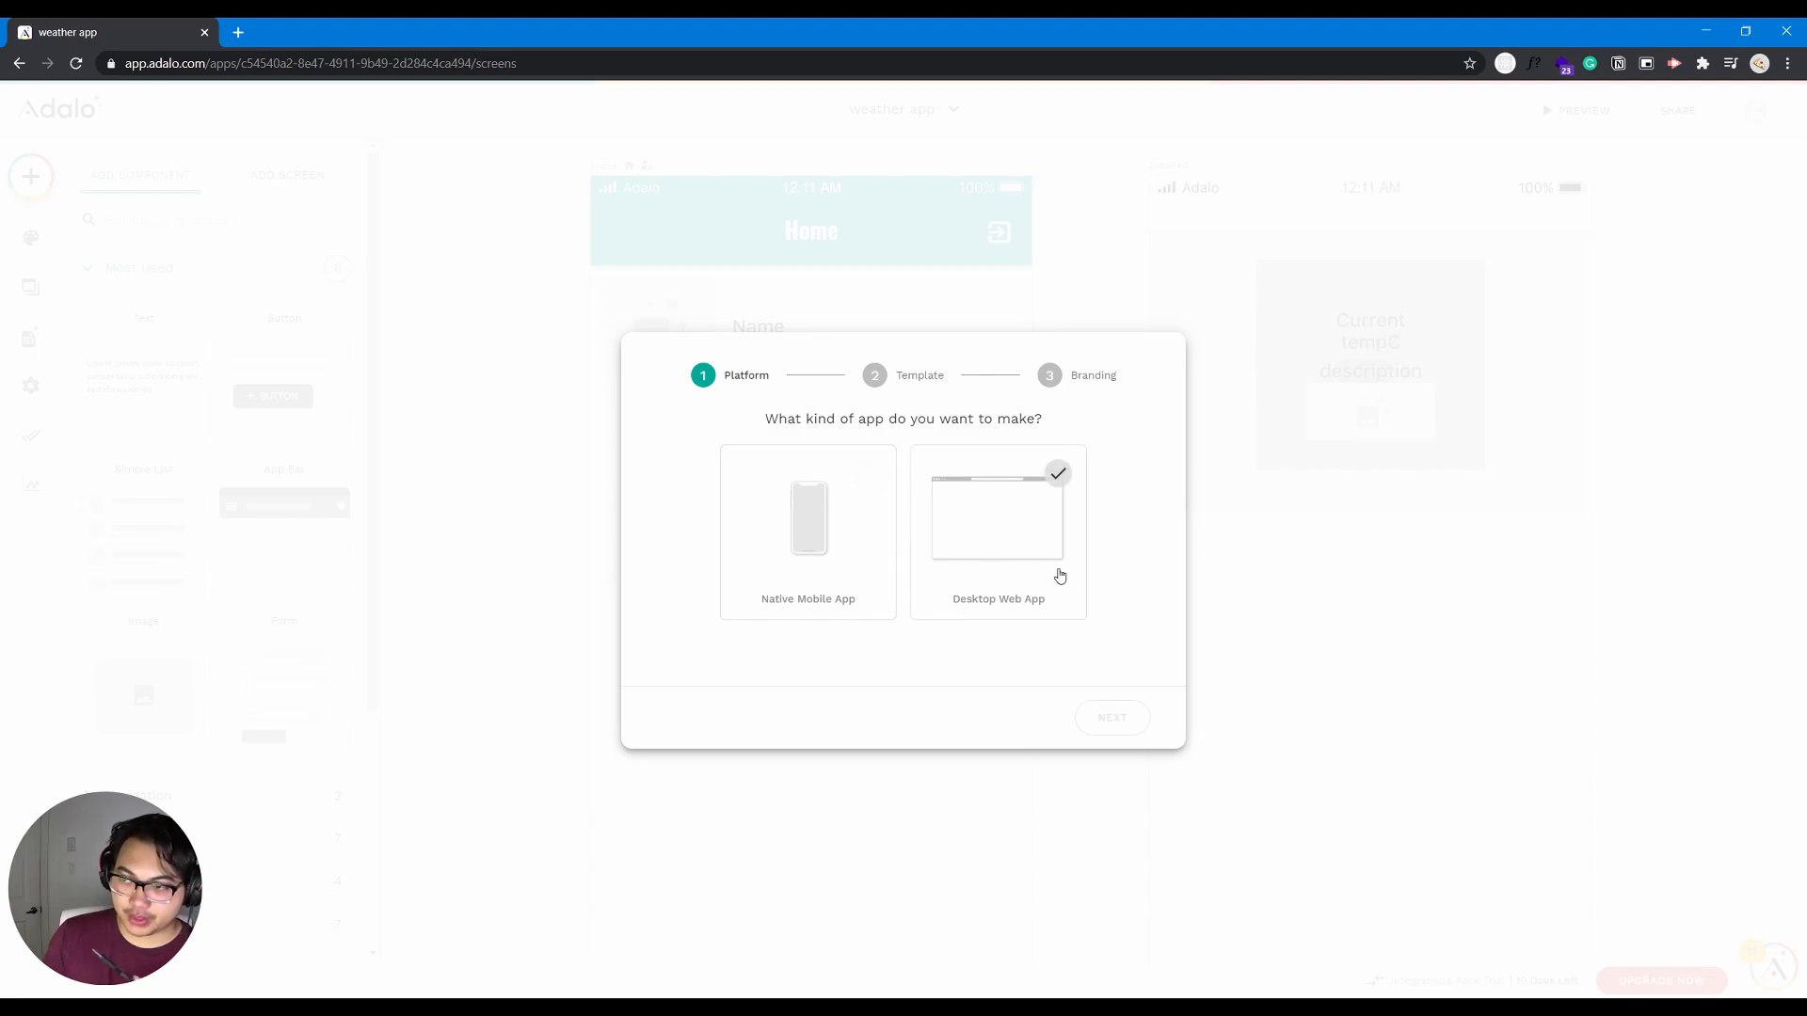
pyautogui.click(832, 561)
pyautogui.click(1116, 723)
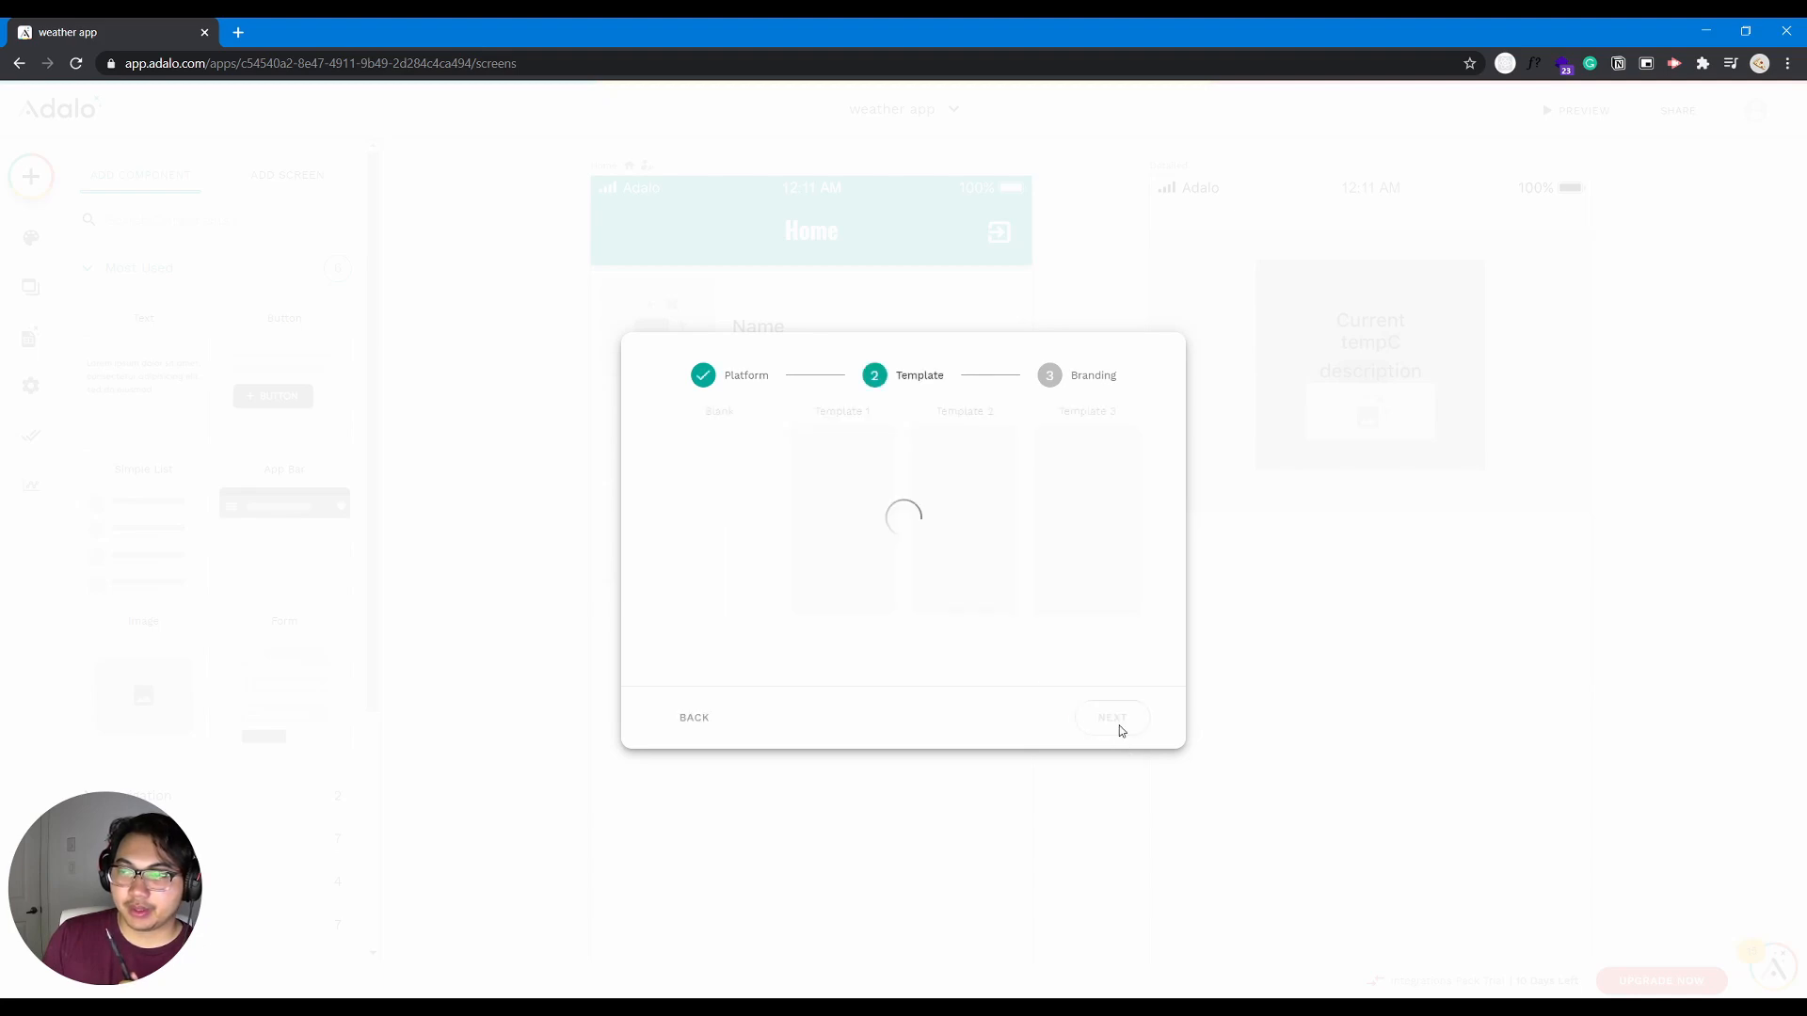
pyautogui.scroll(-1, 1084, 605)
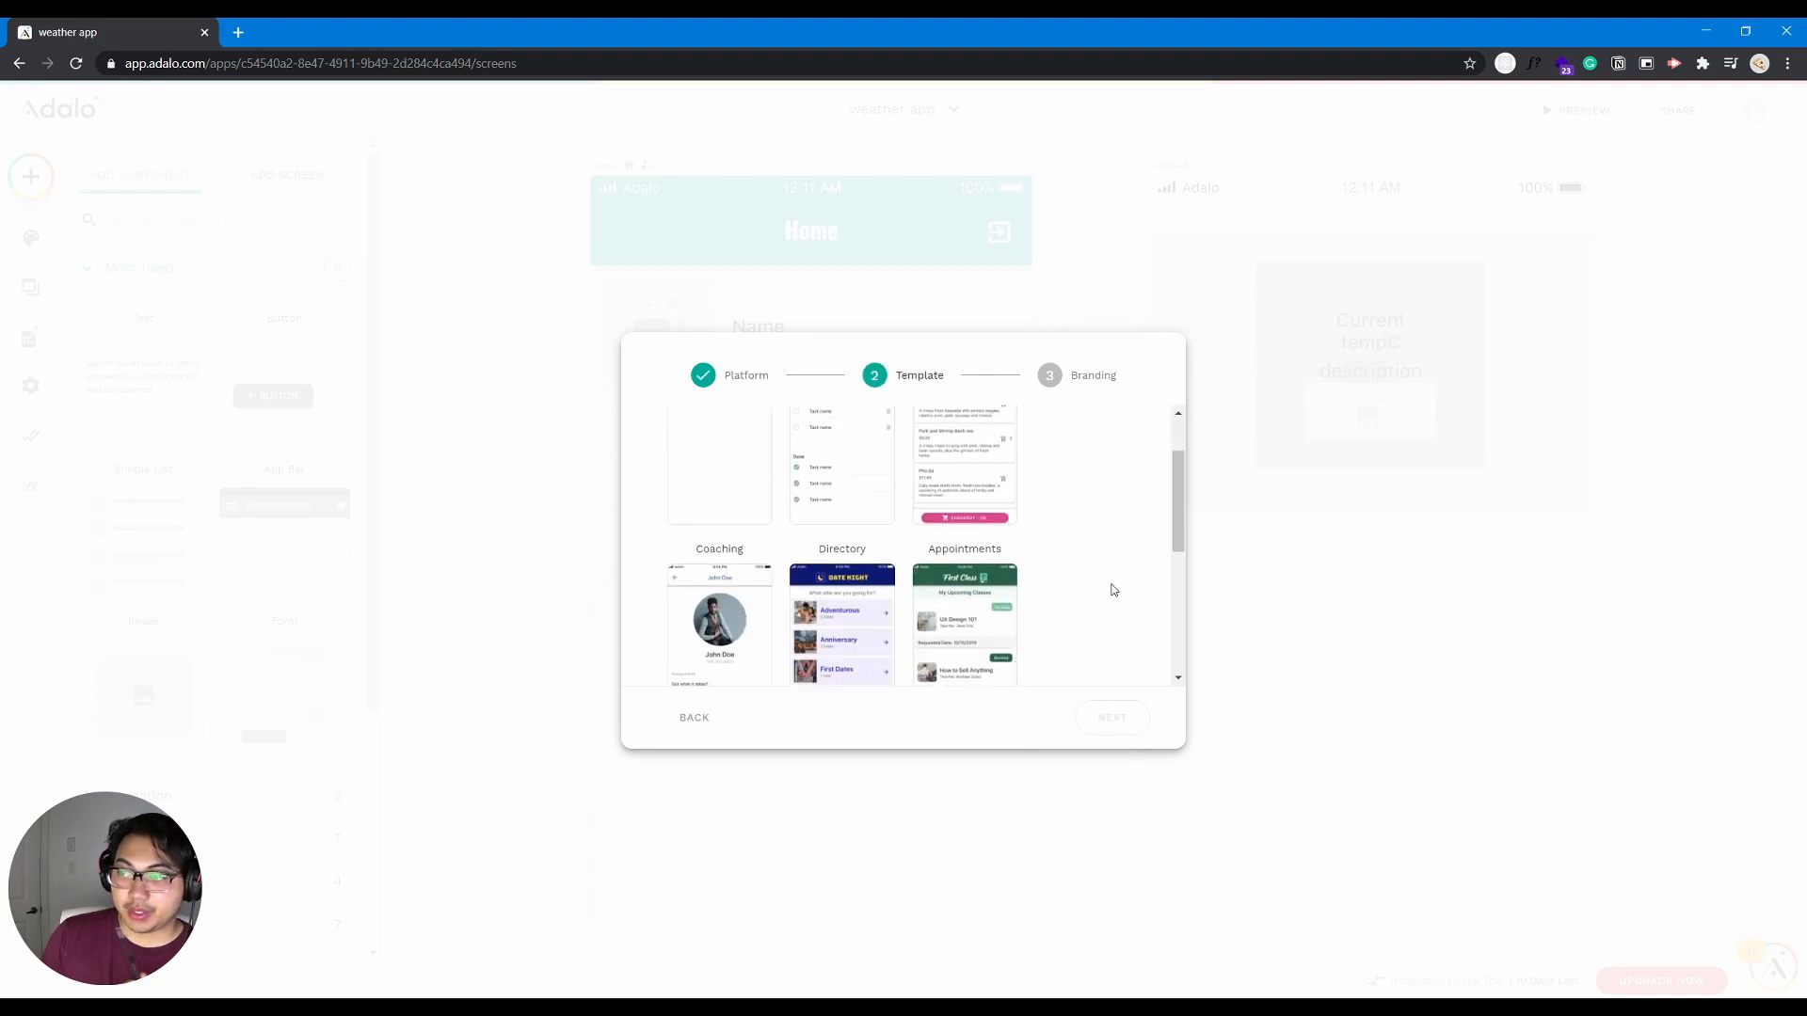
pyautogui.moveTo(1182, 508); pyautogui.dragTo(1201, 446)
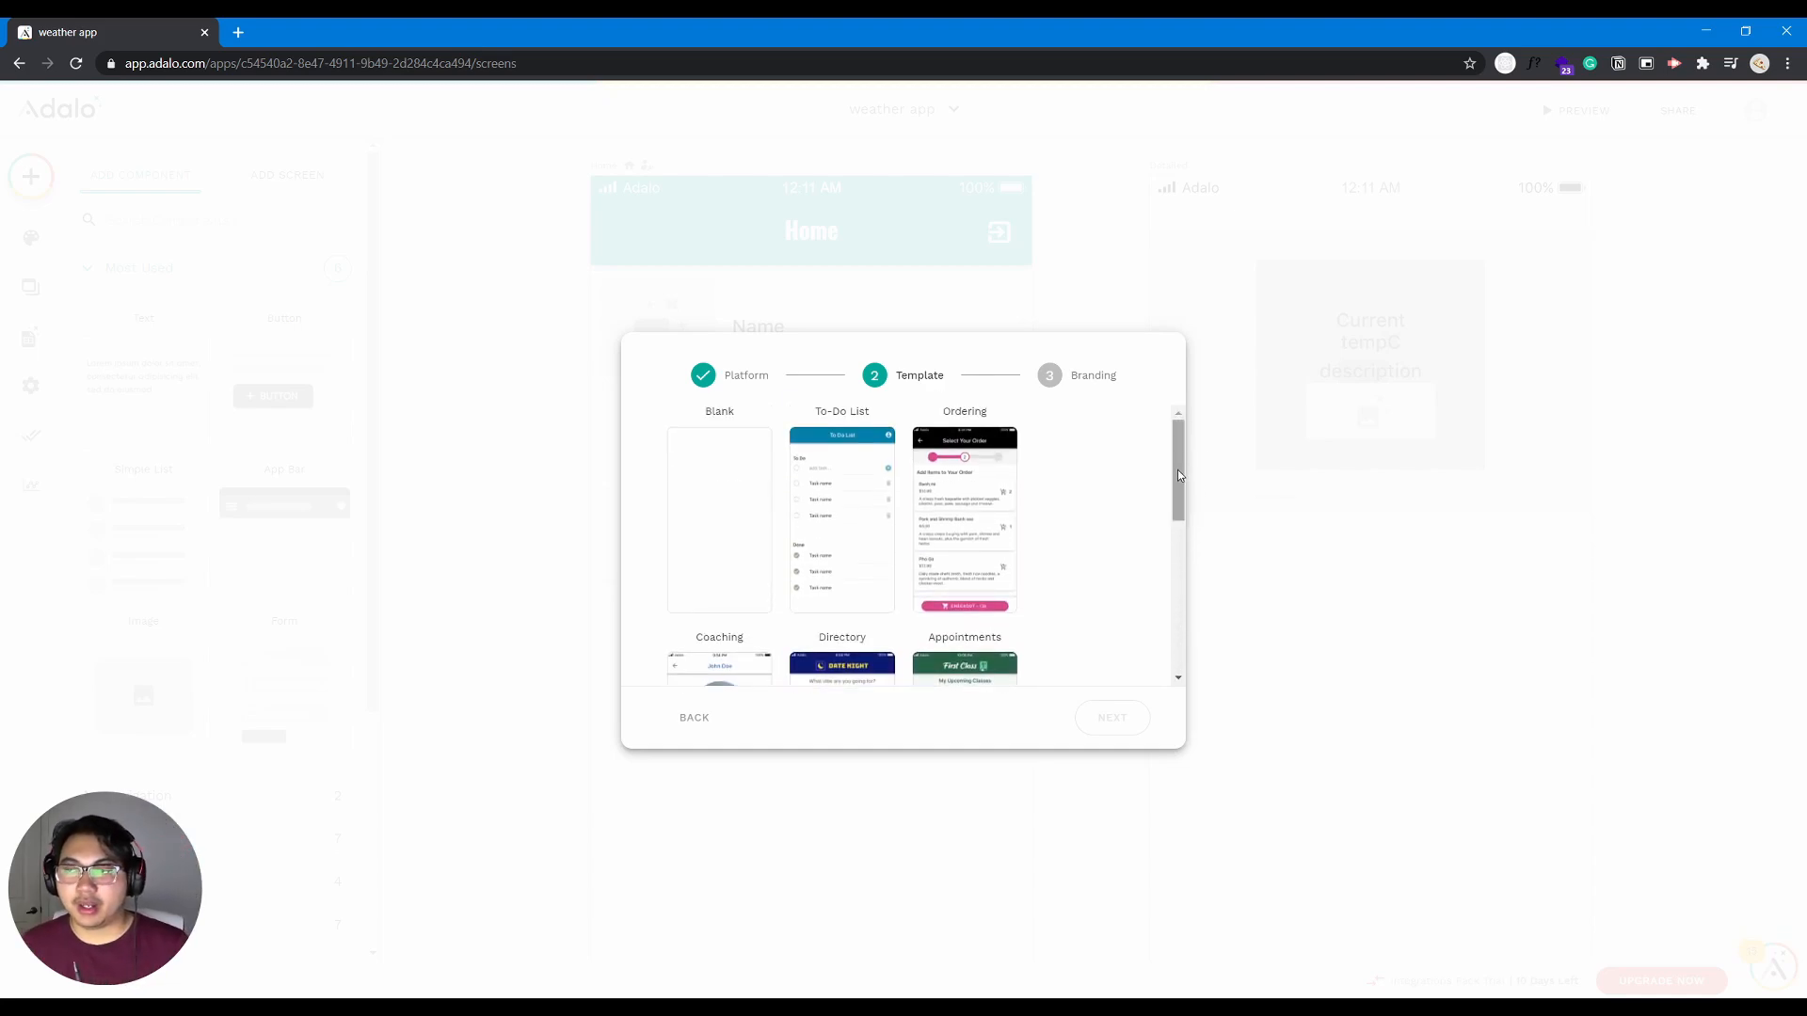
pyautogui.click(750, 553)
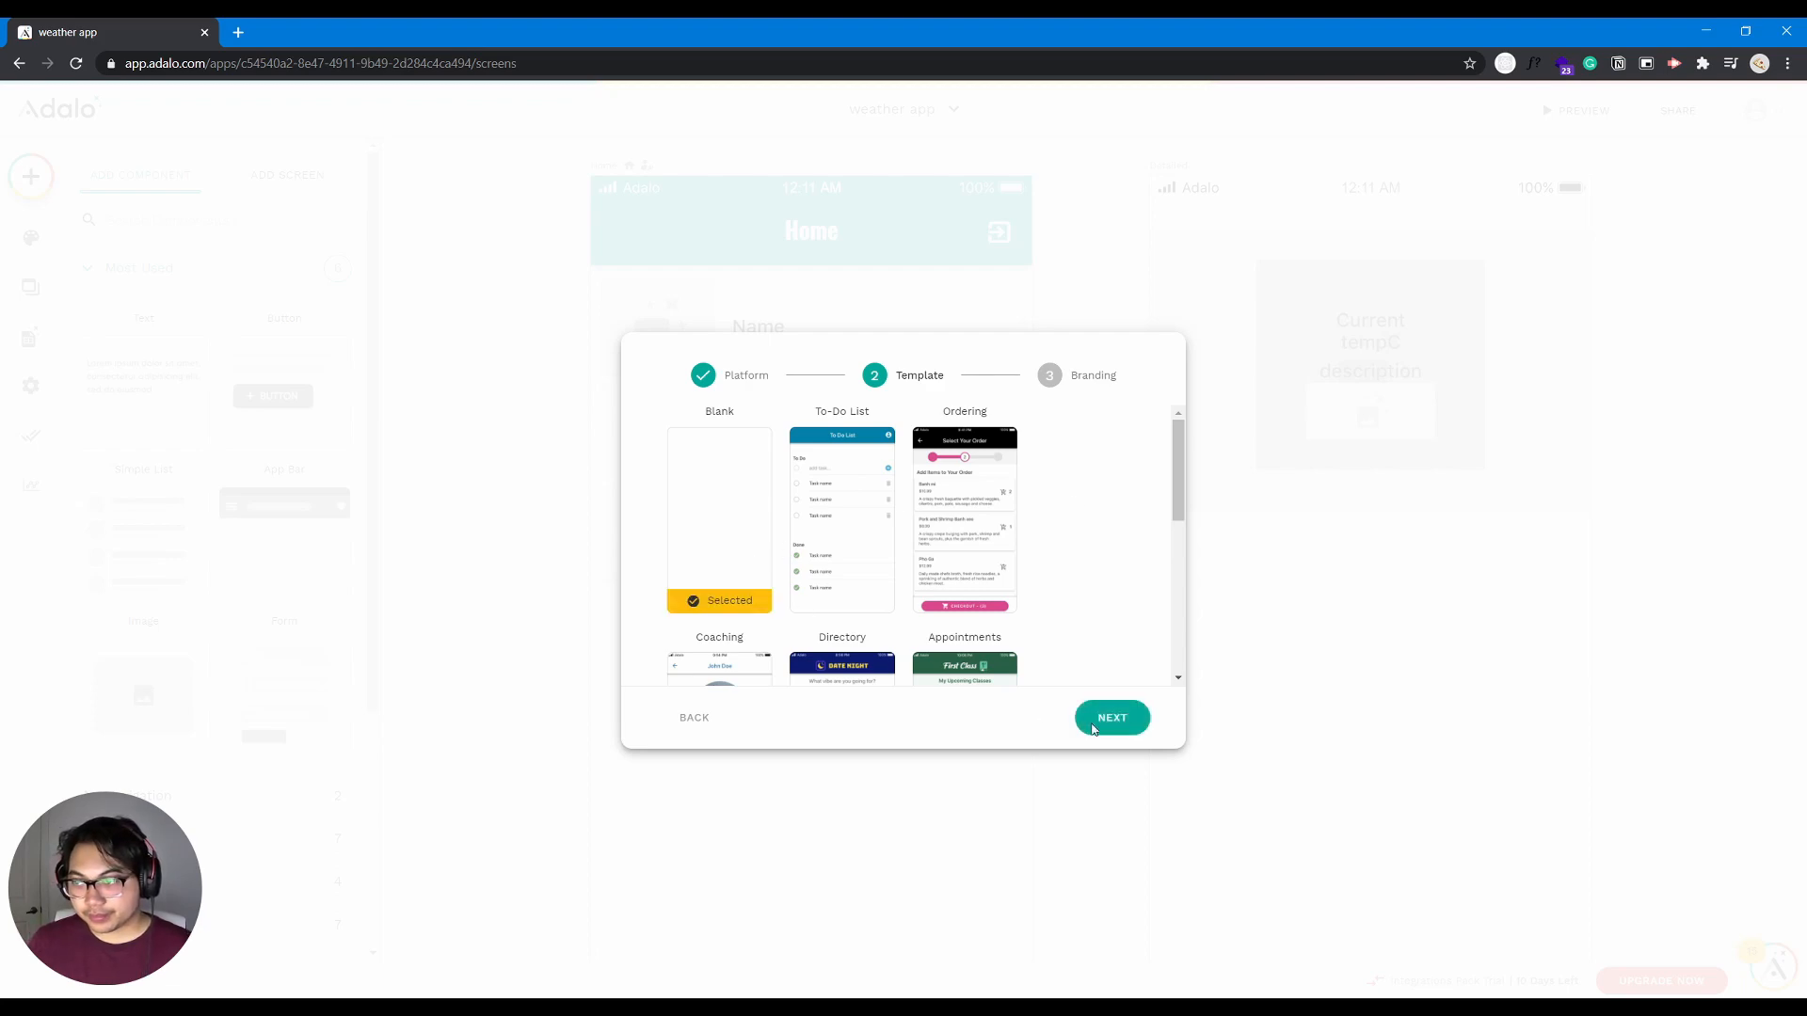
pyautogui.click(1133, 725)
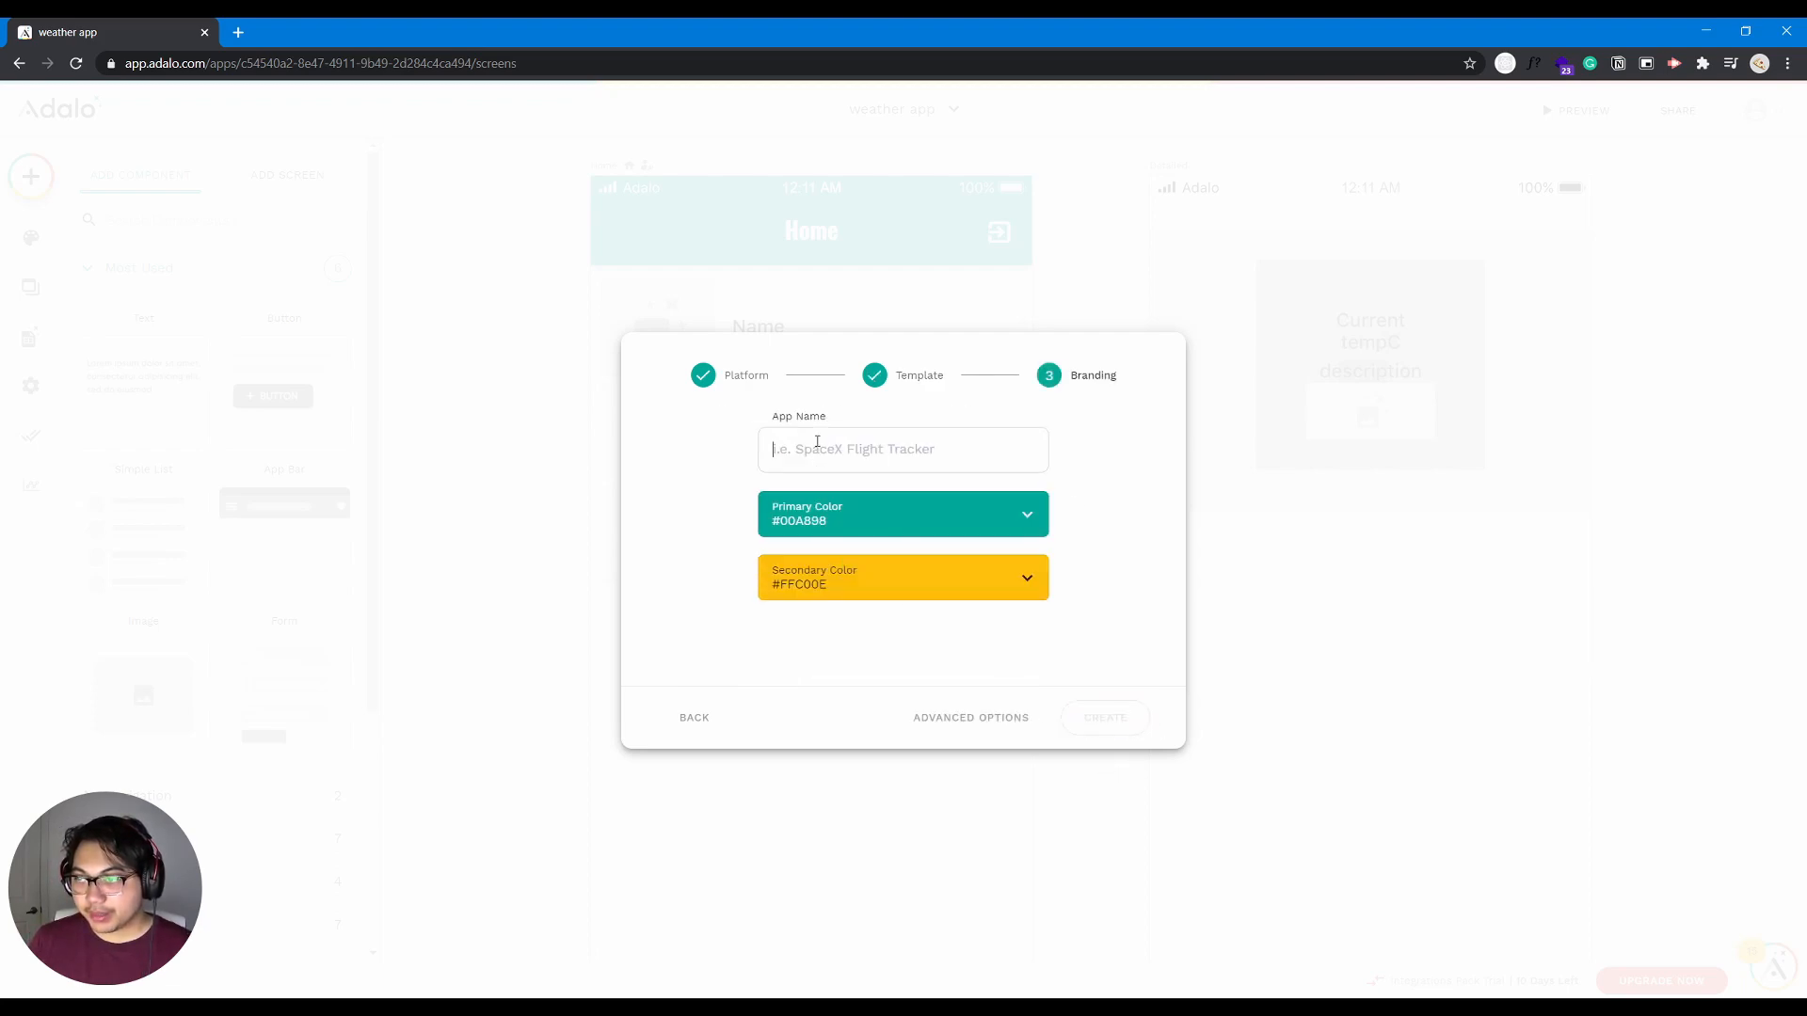
# - Name the app "tuto", keep the default brand colors and the Create New Database option, and create it
pyautogui.write('tuto')
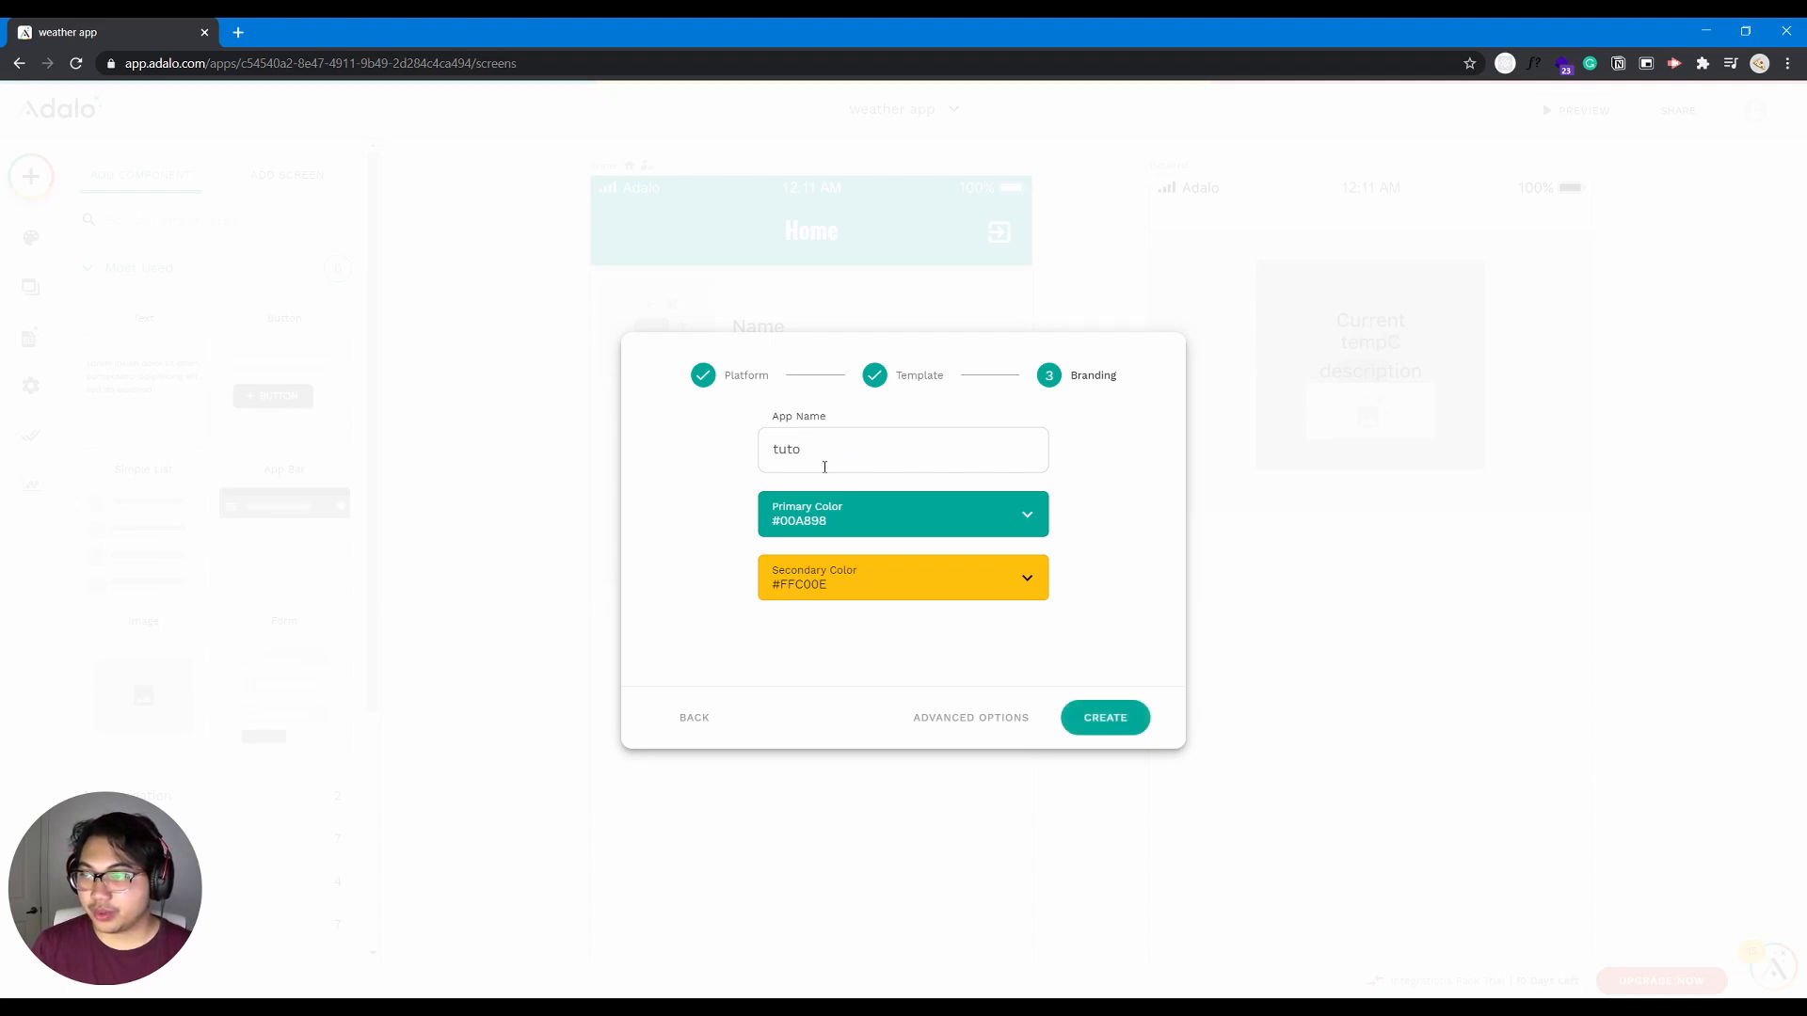
pyautogui.click(824, 522)
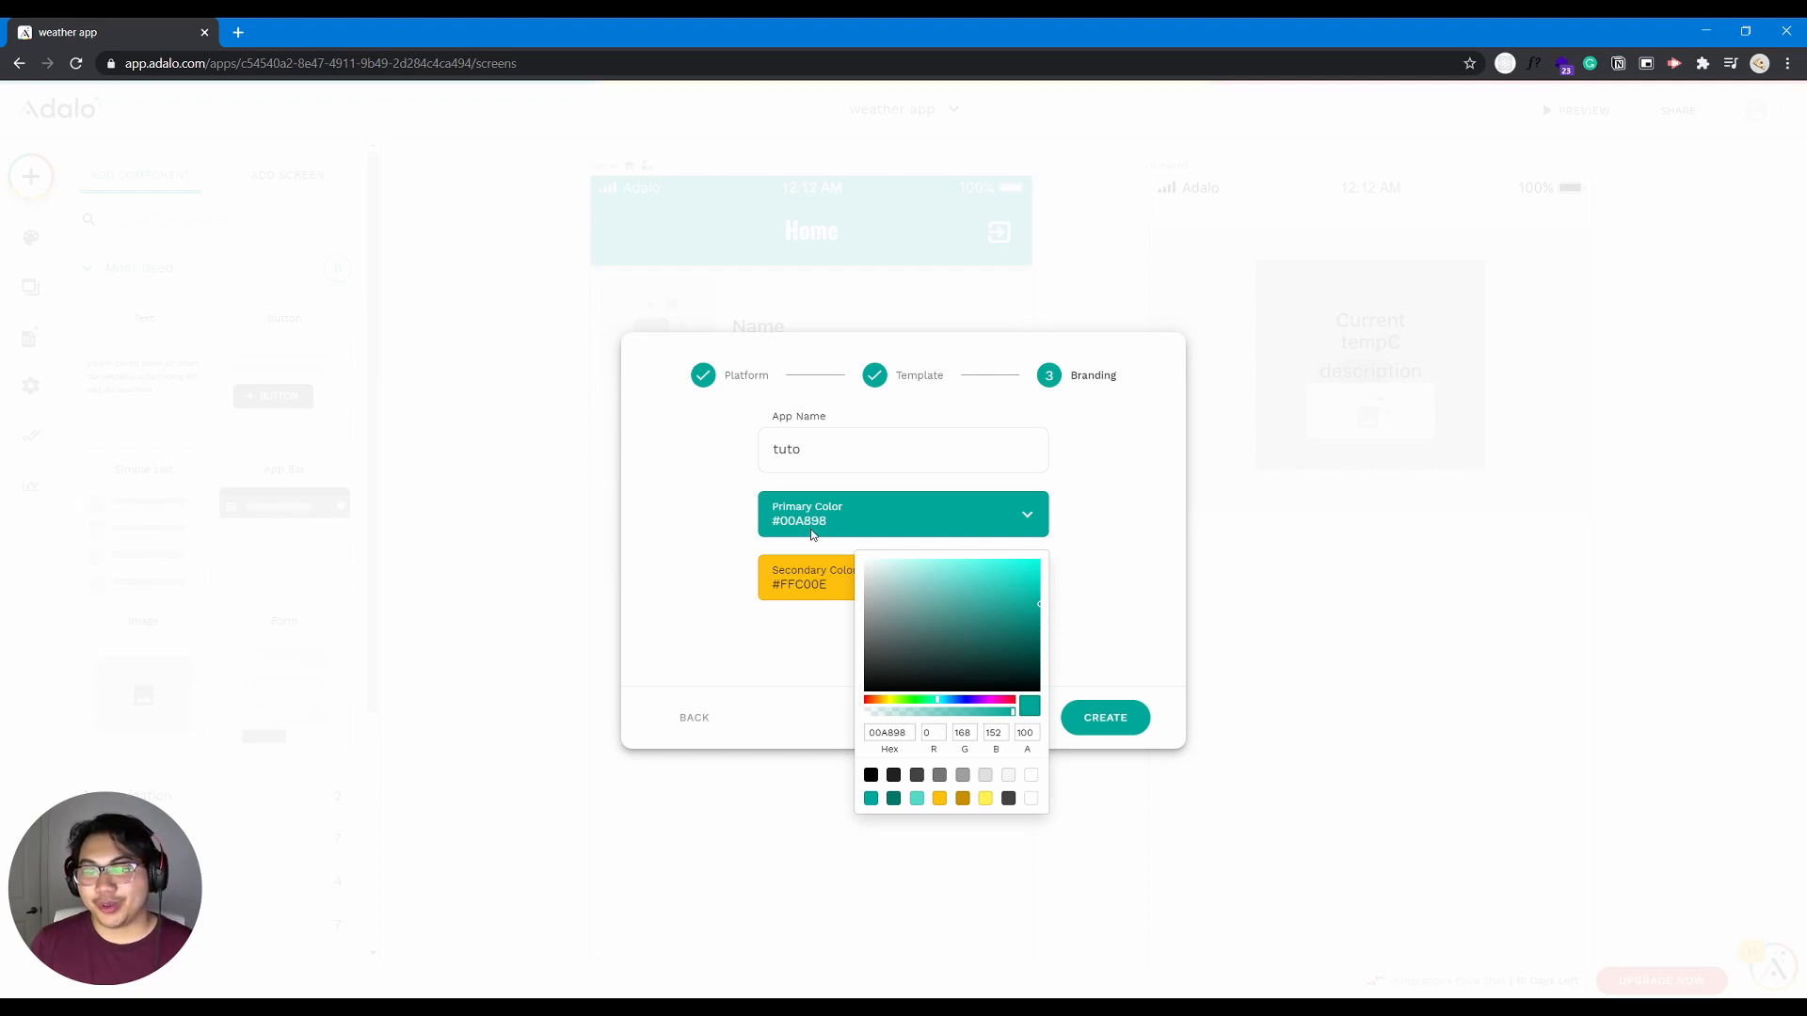
pyautogui.click(718, 541)
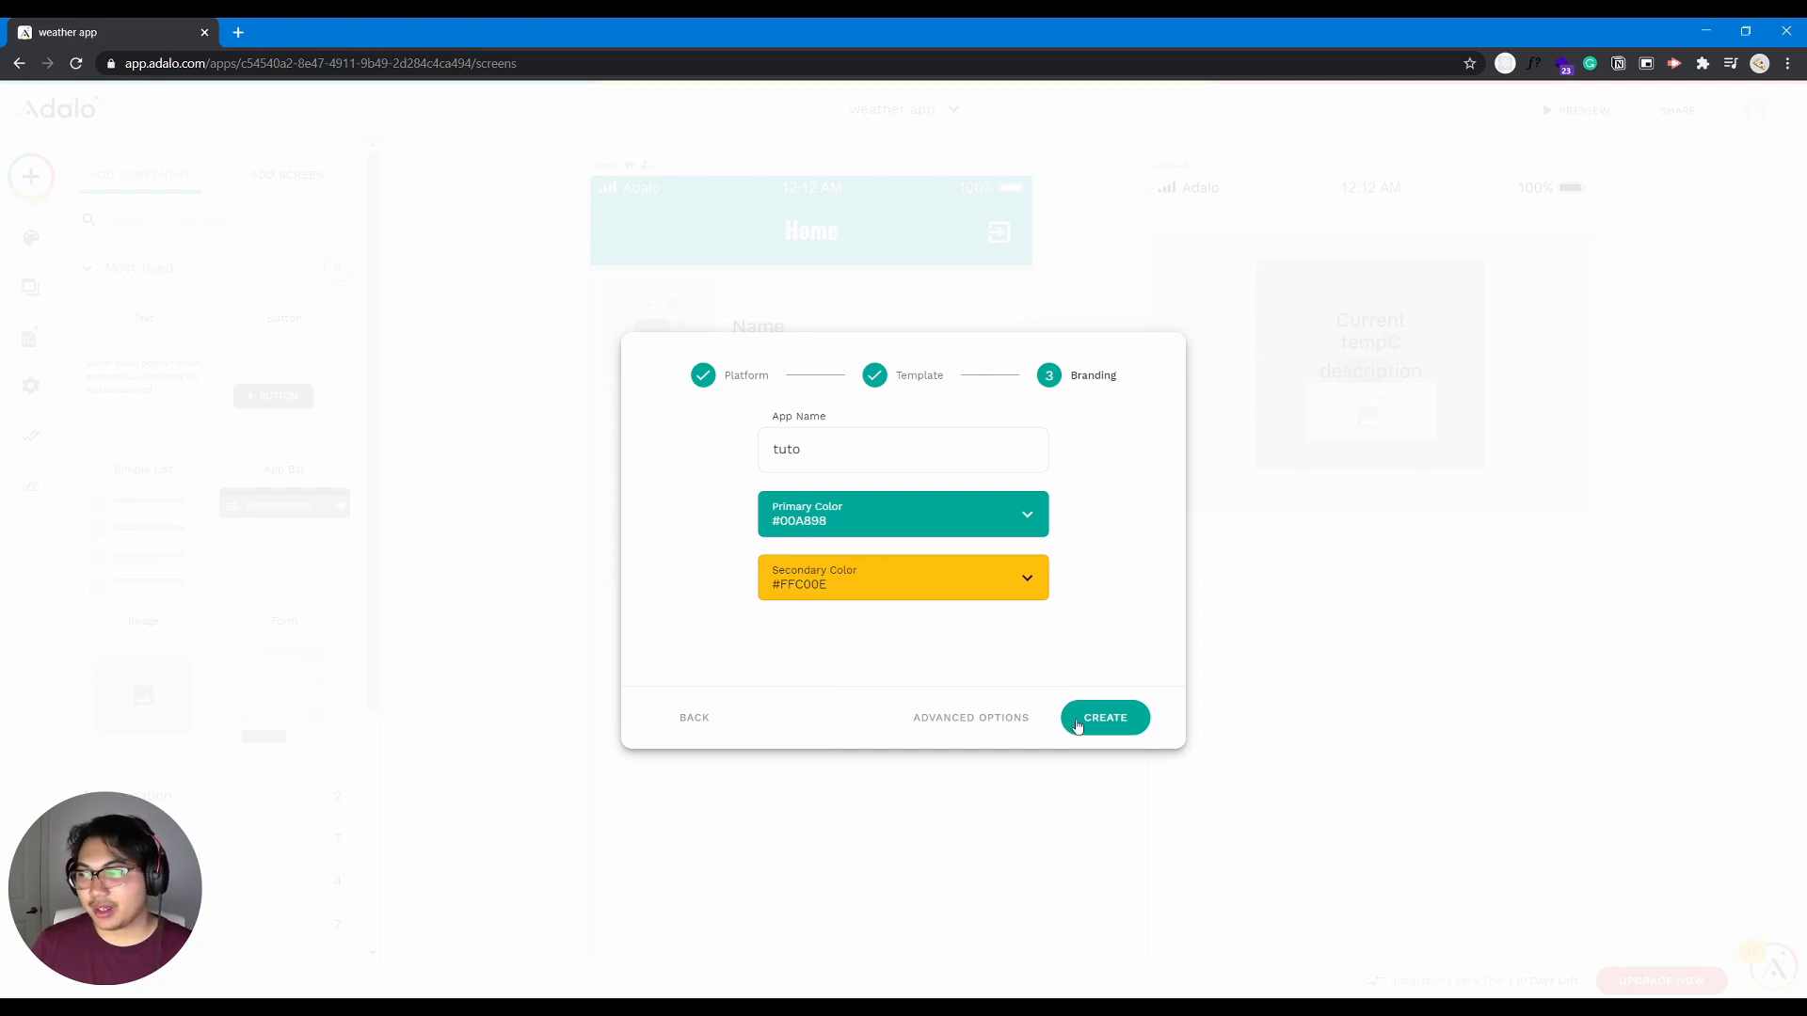
pyautogui.click(961, 718)
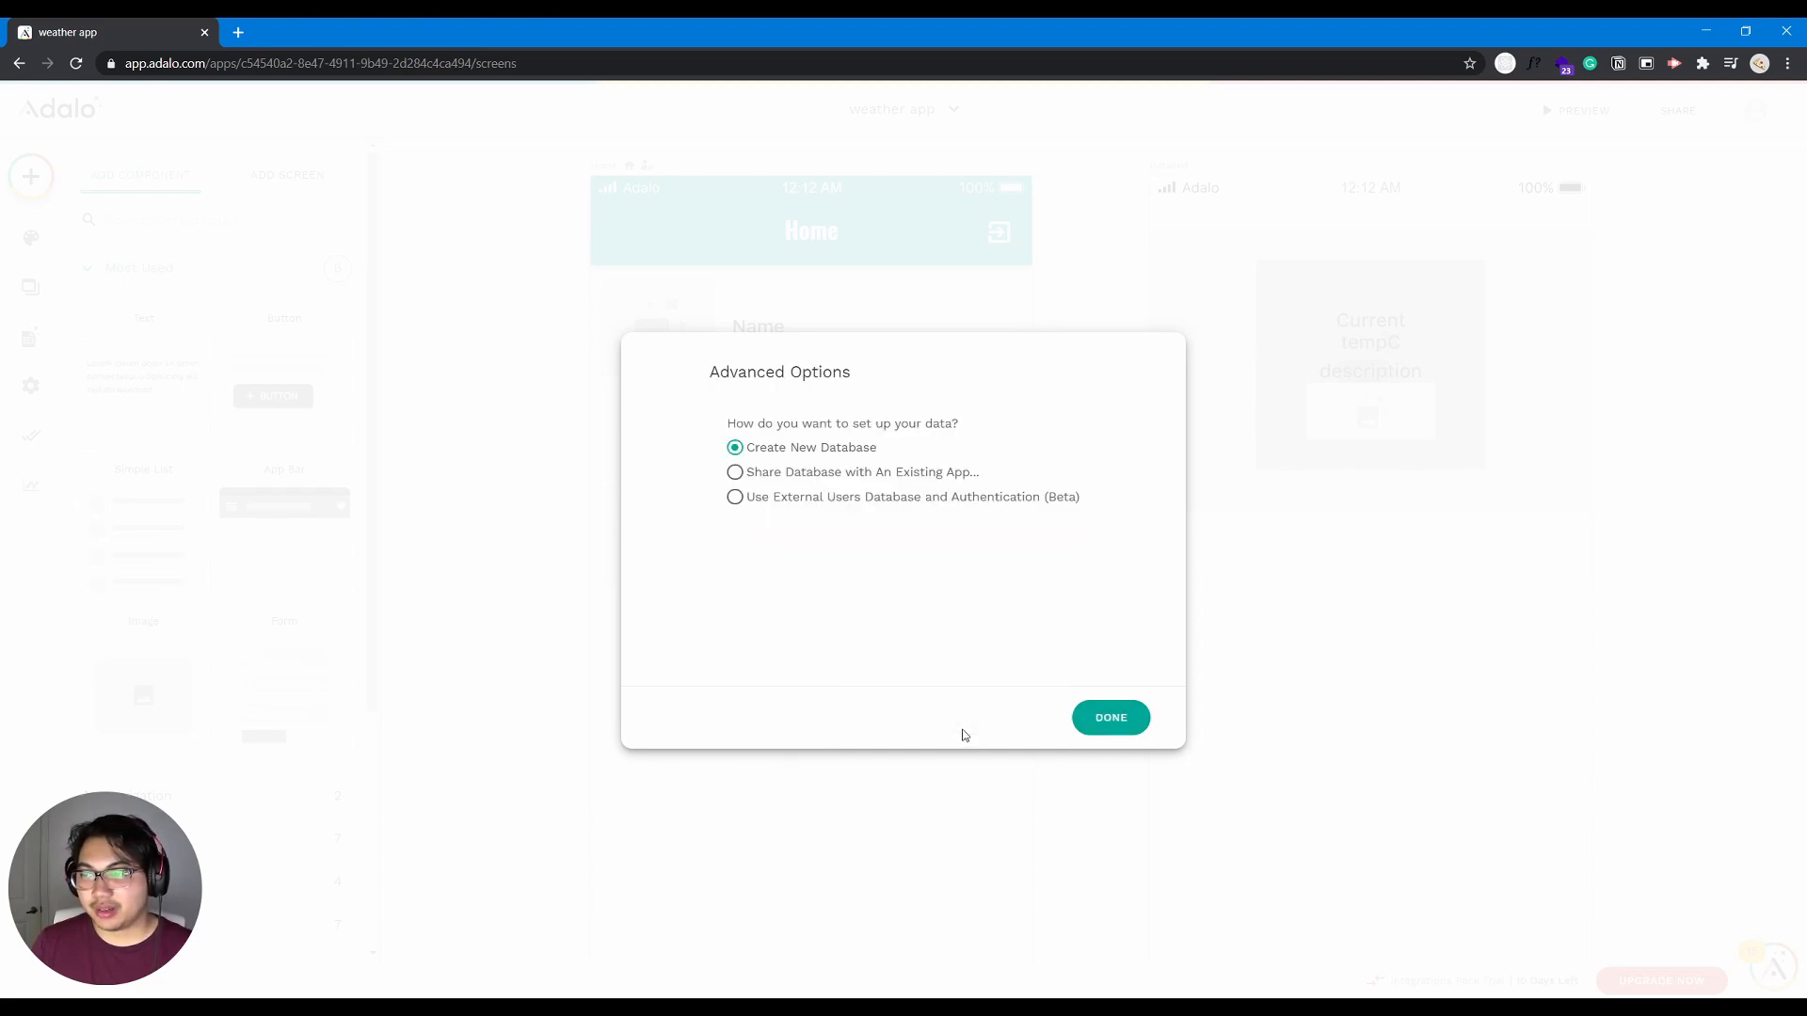
pyautogui.click(1103, 719)
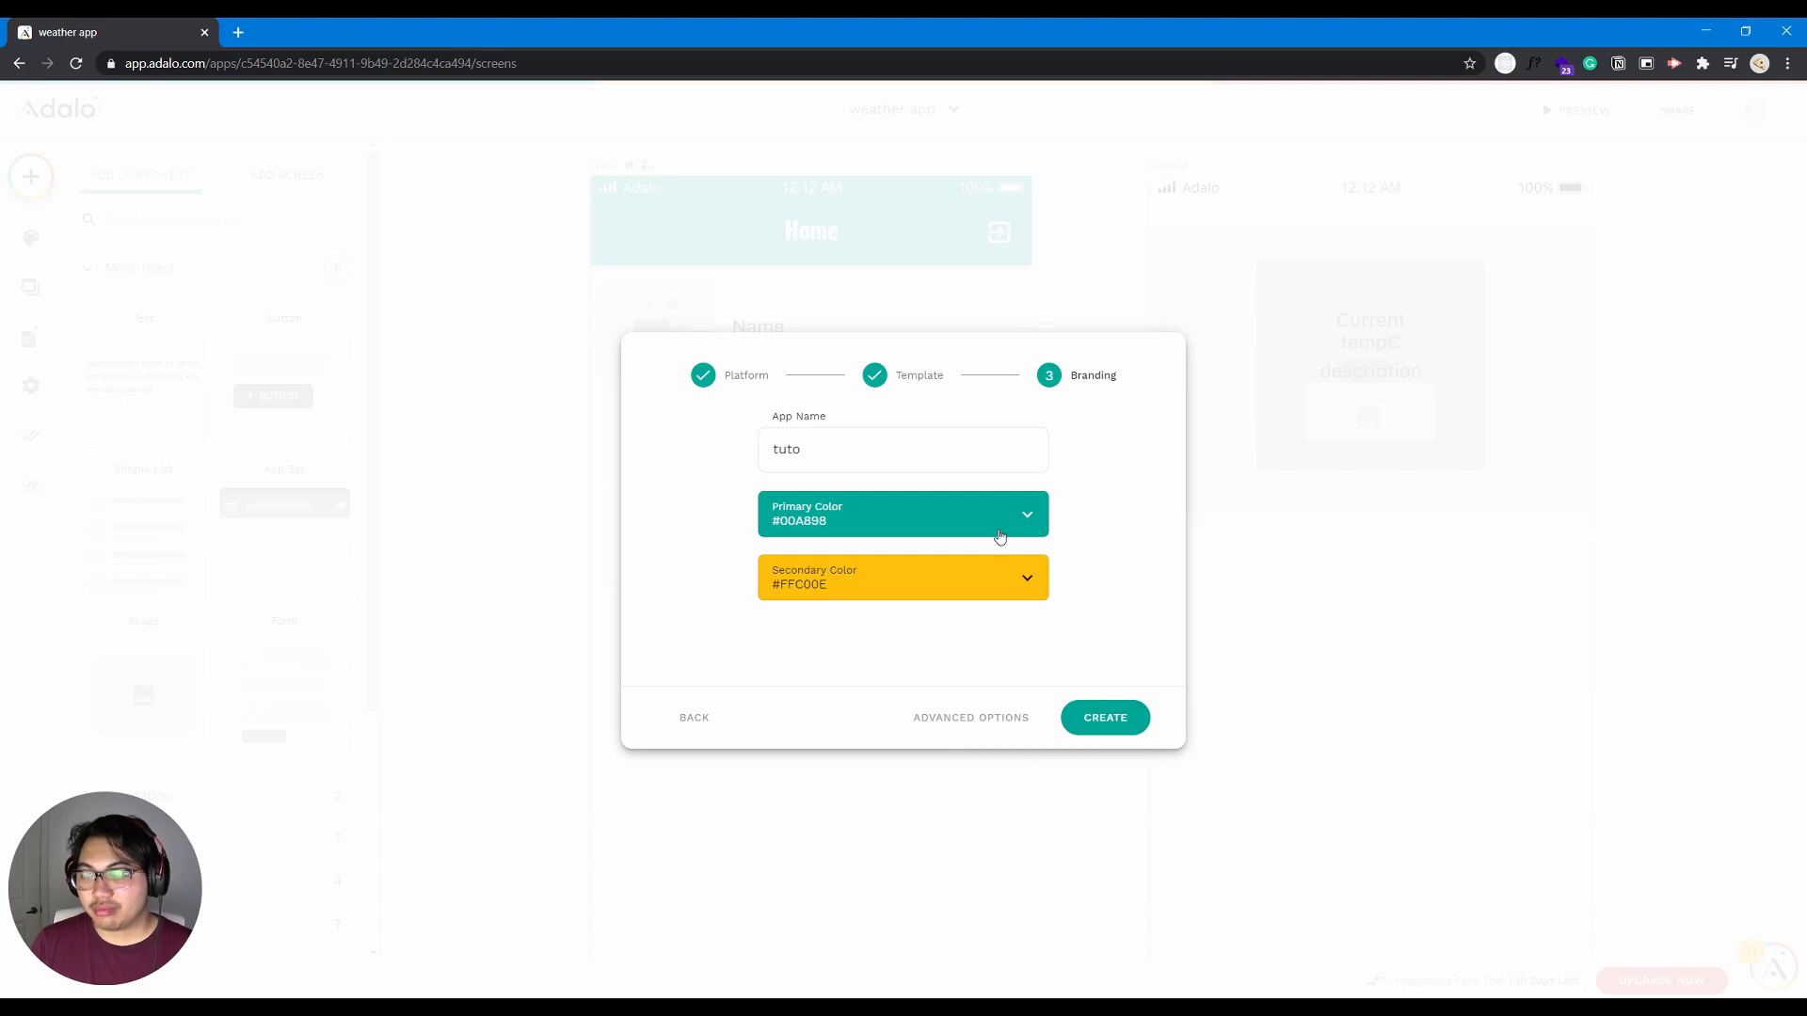
pyautogui.click(1120, 715)
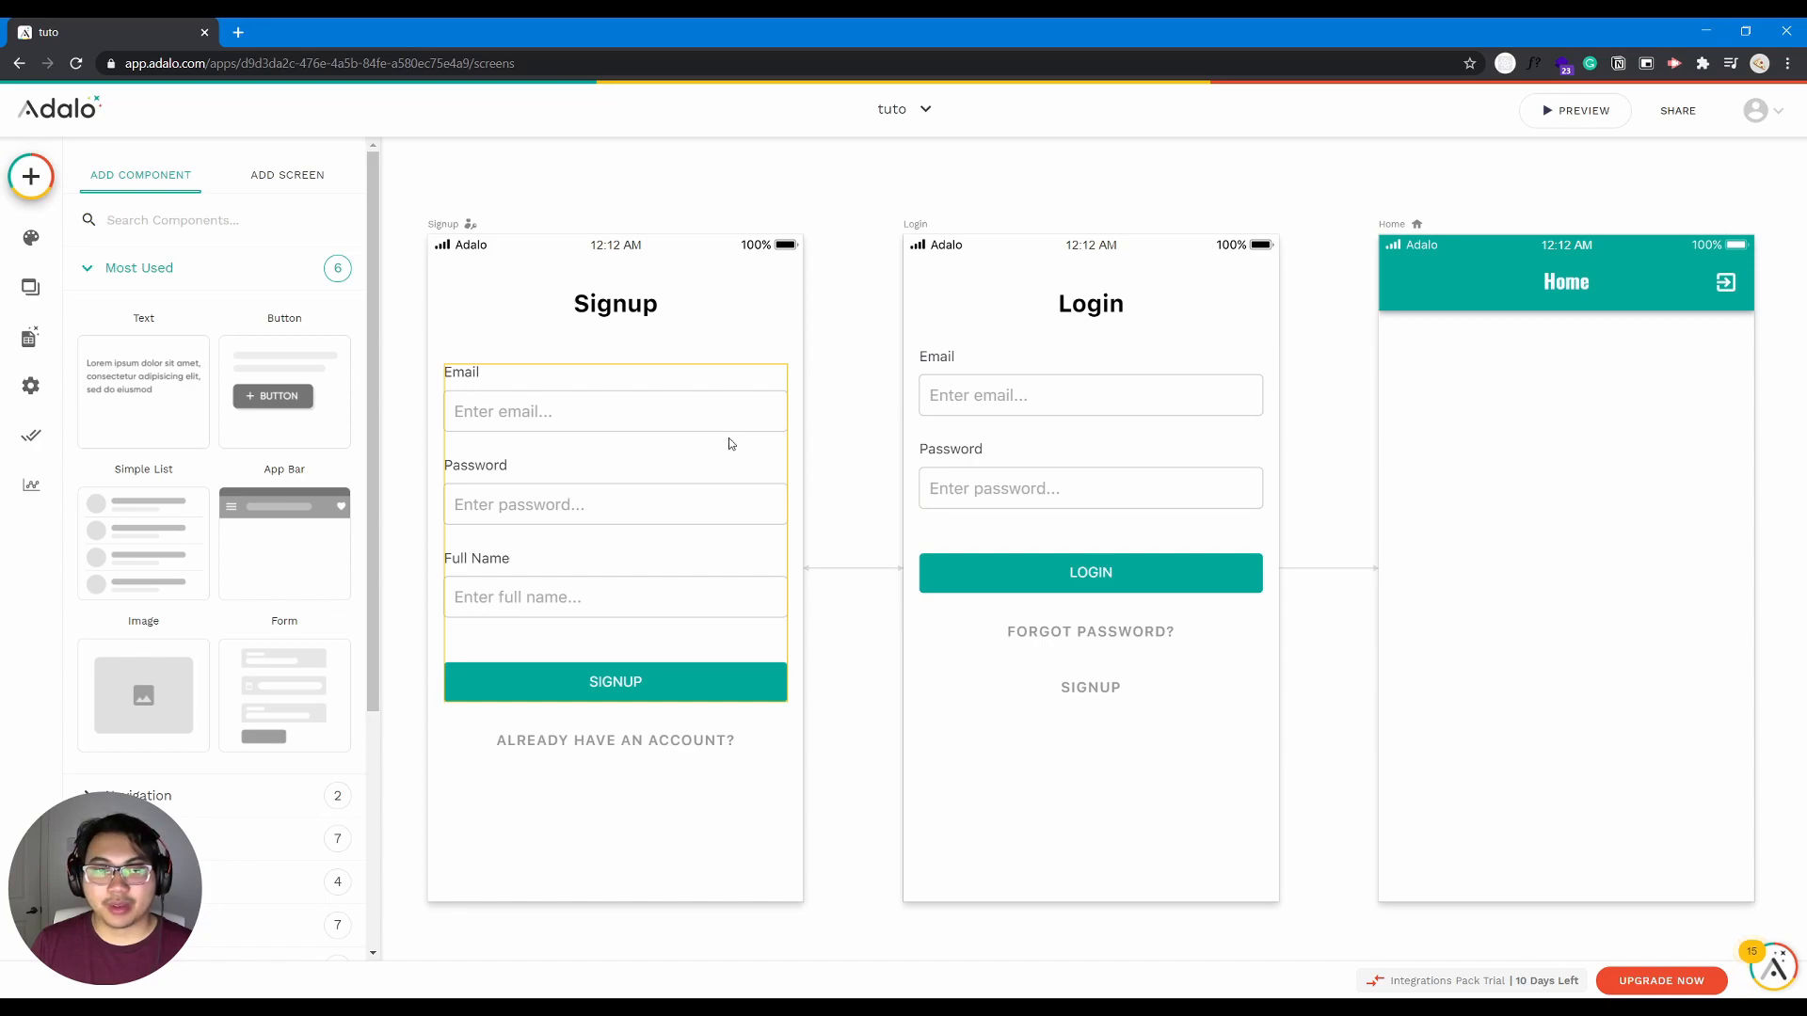
# - Look over the app's screens on the canvas and browse the components that can be added
pyautogui.scroll(-5, 1212, 410)
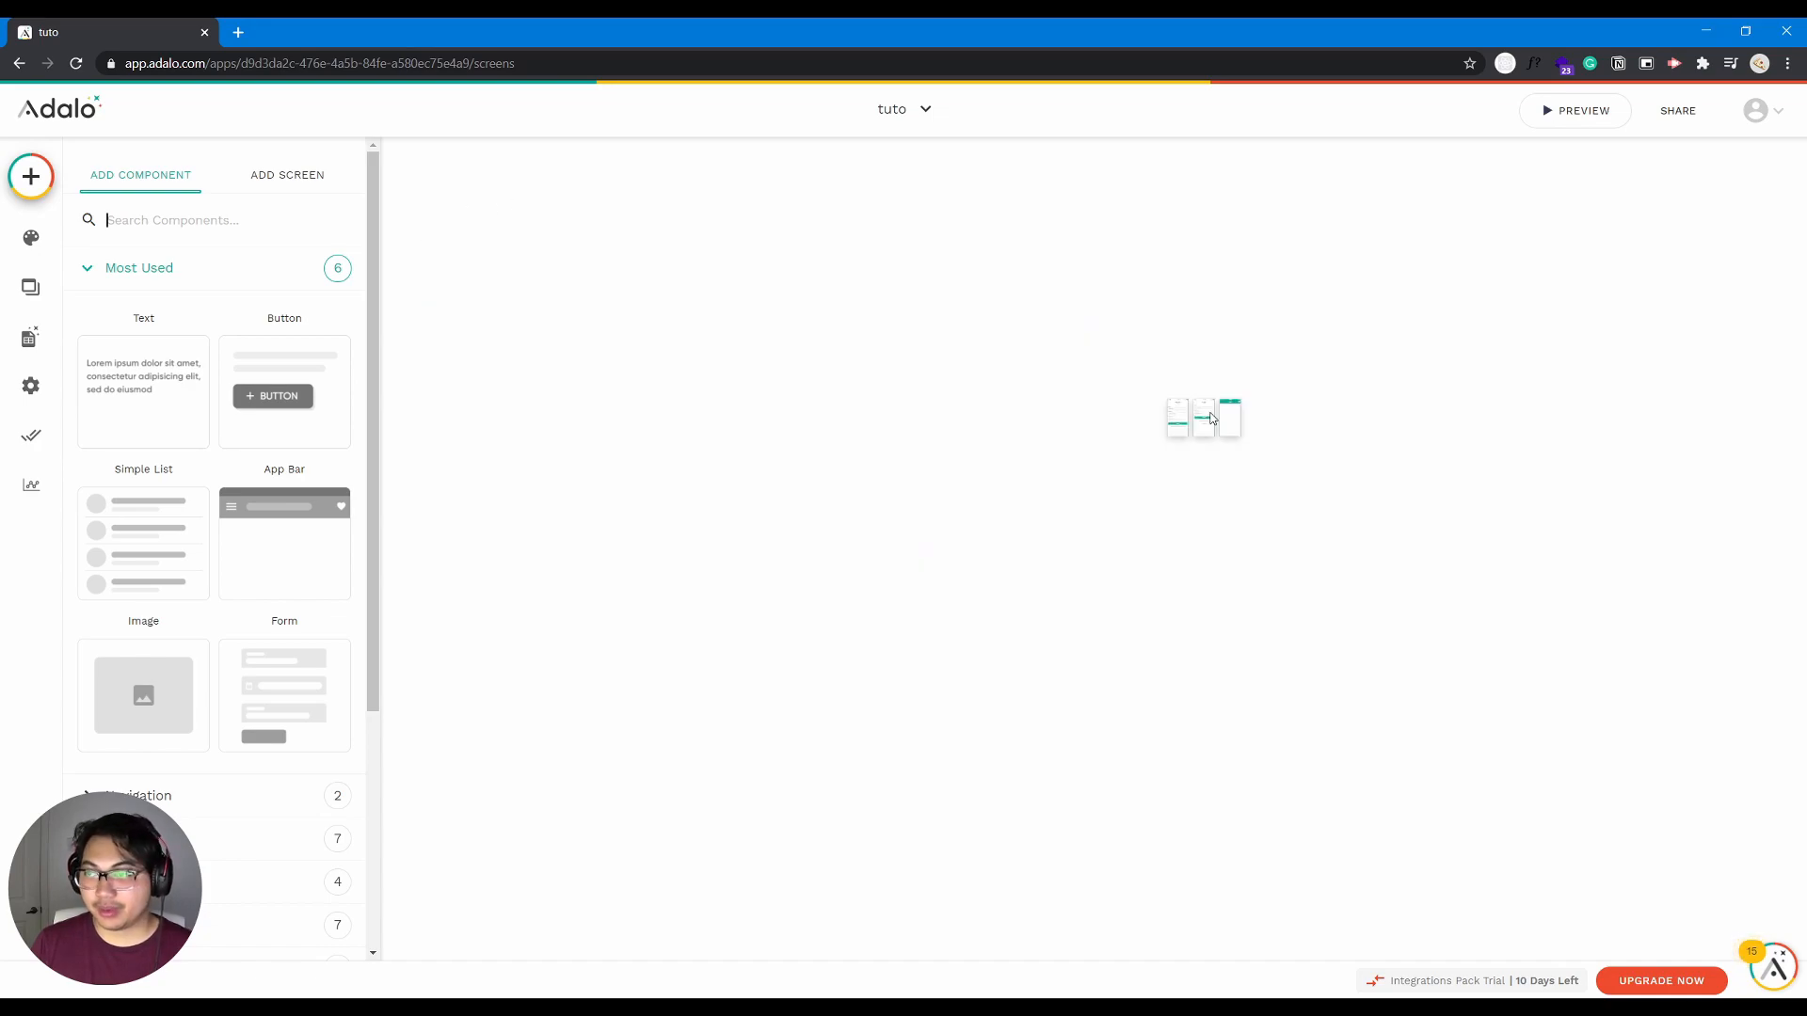
pyautogui.scroll(3, 1226, 407)
pyautogui.scroll(-3, 1226, 406)
pyautogui.scroll(2, 1226, 406)
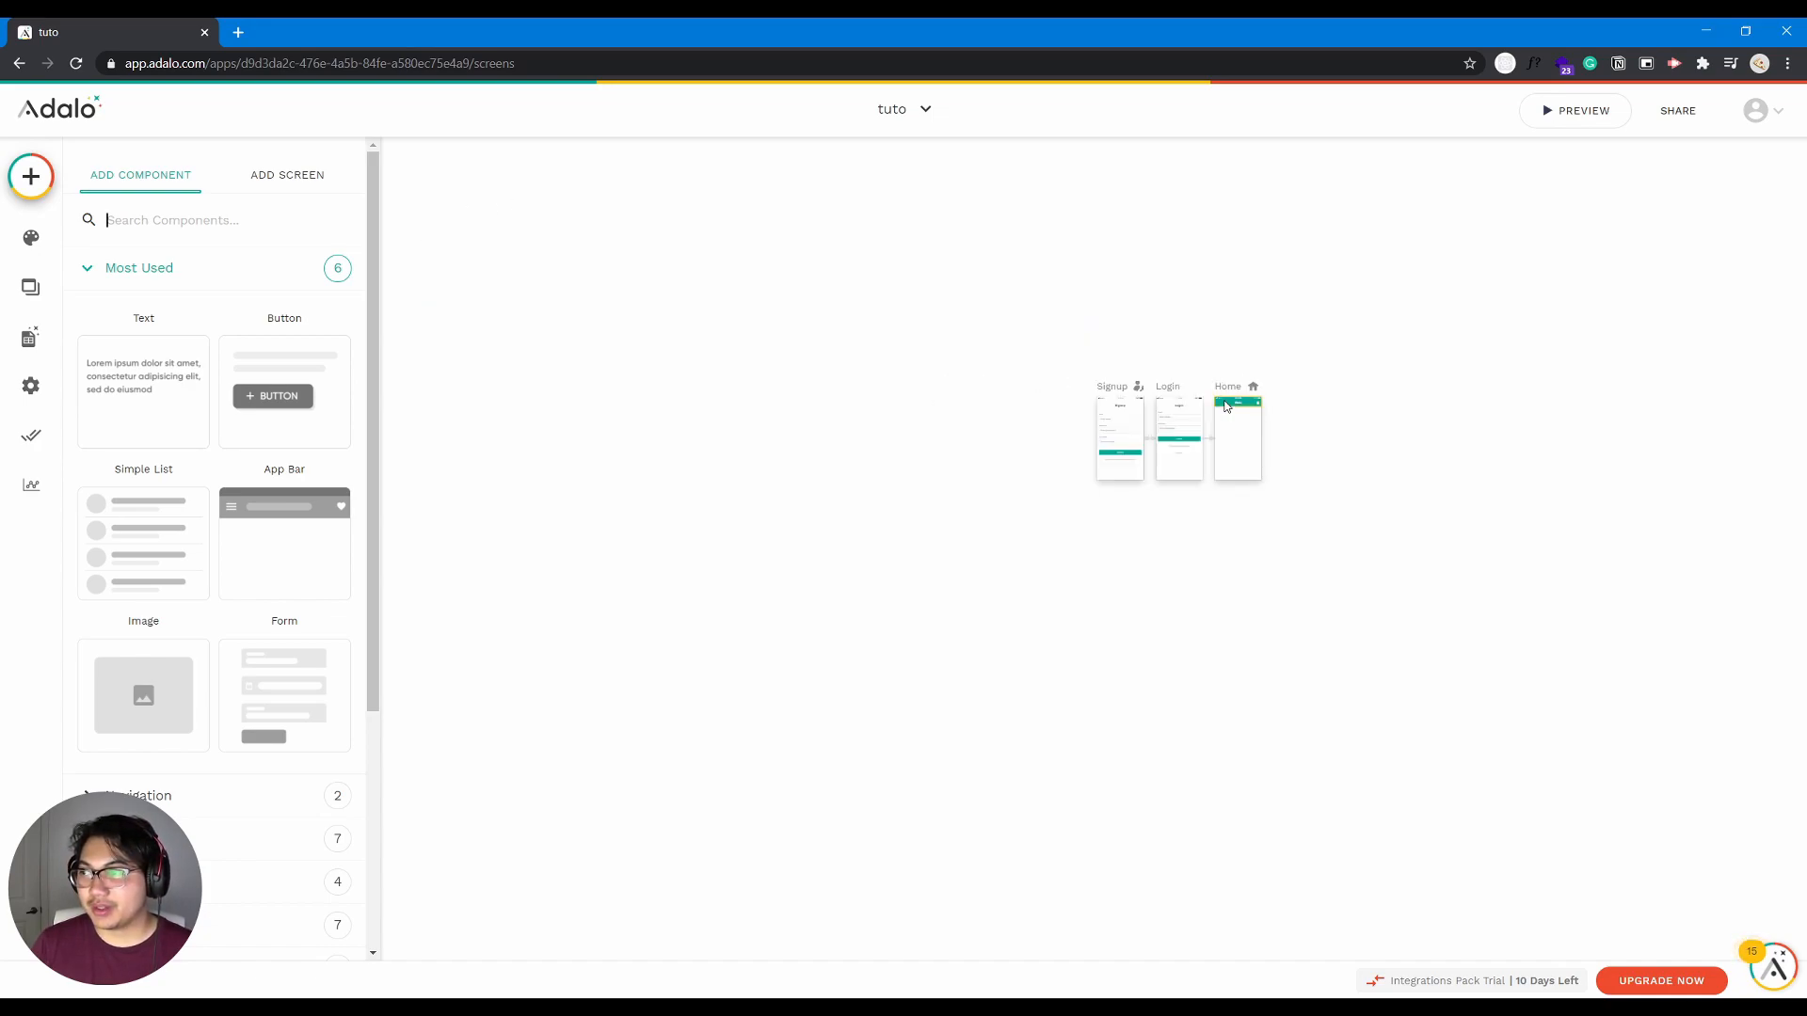
pyautogui.scroll(3, 1282, 525)
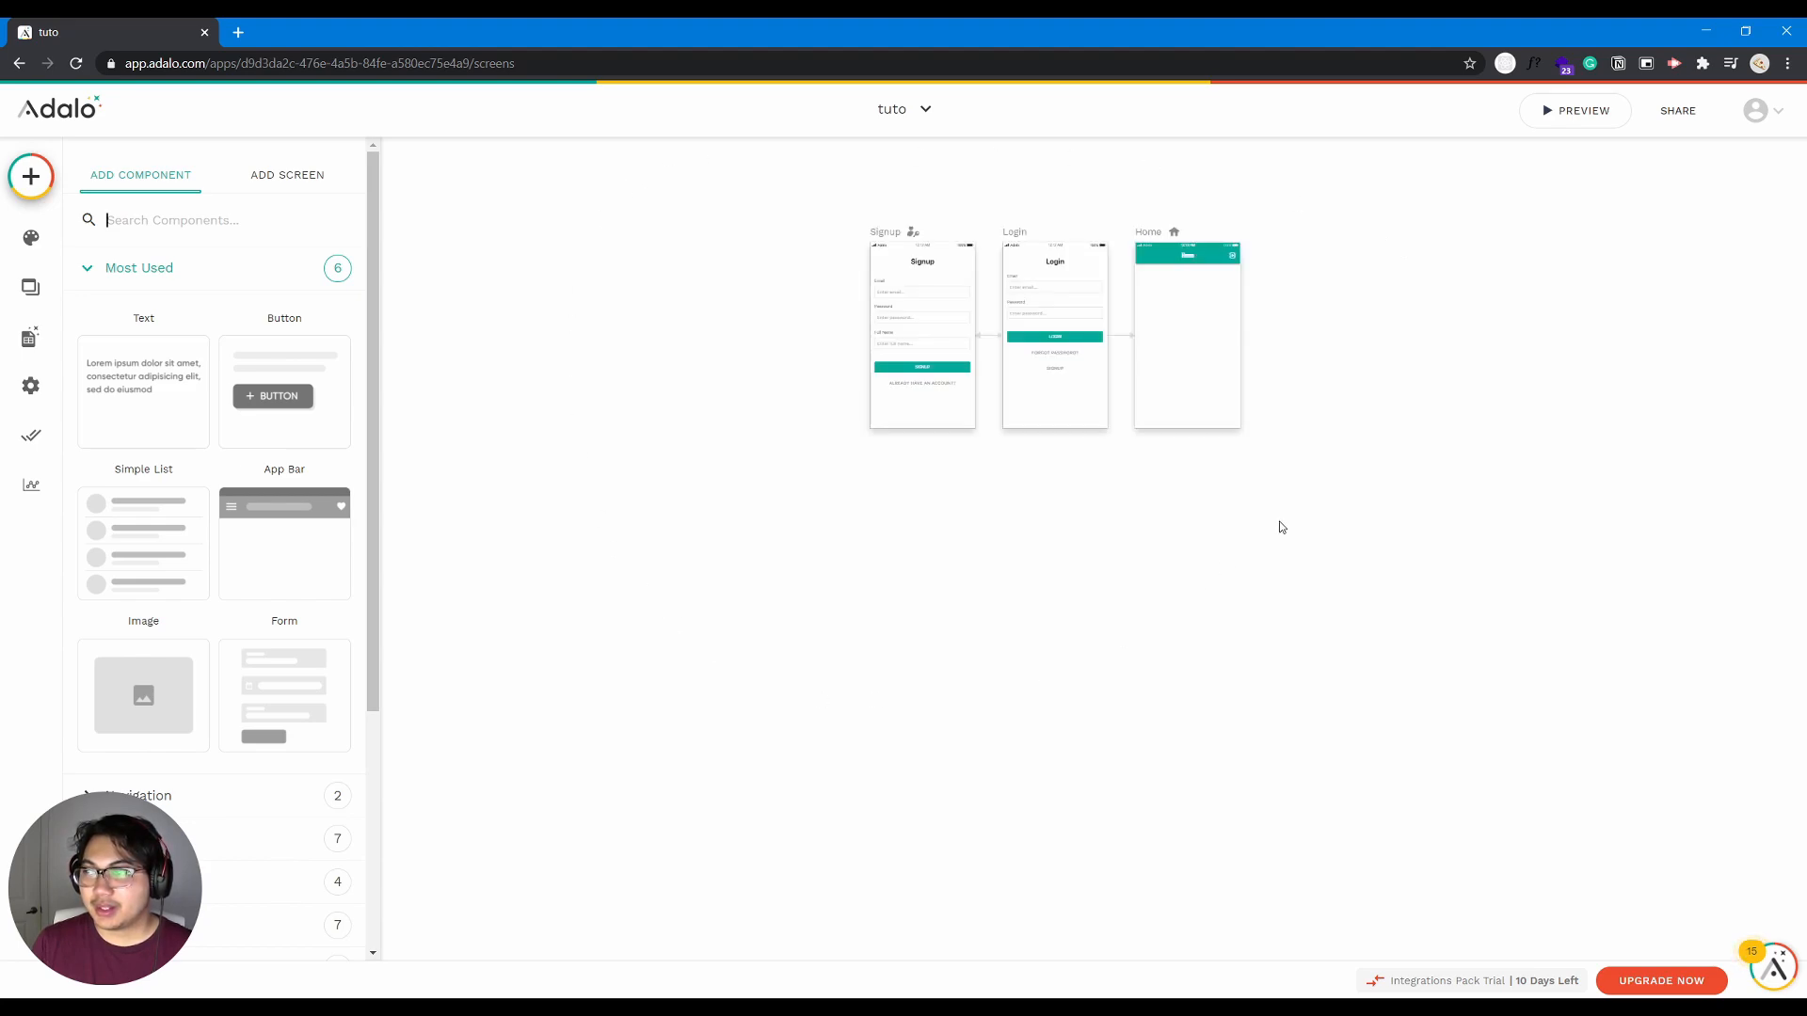
pyautogui.moveTo(964, 576); pyautogui.dragTo(942, 686)
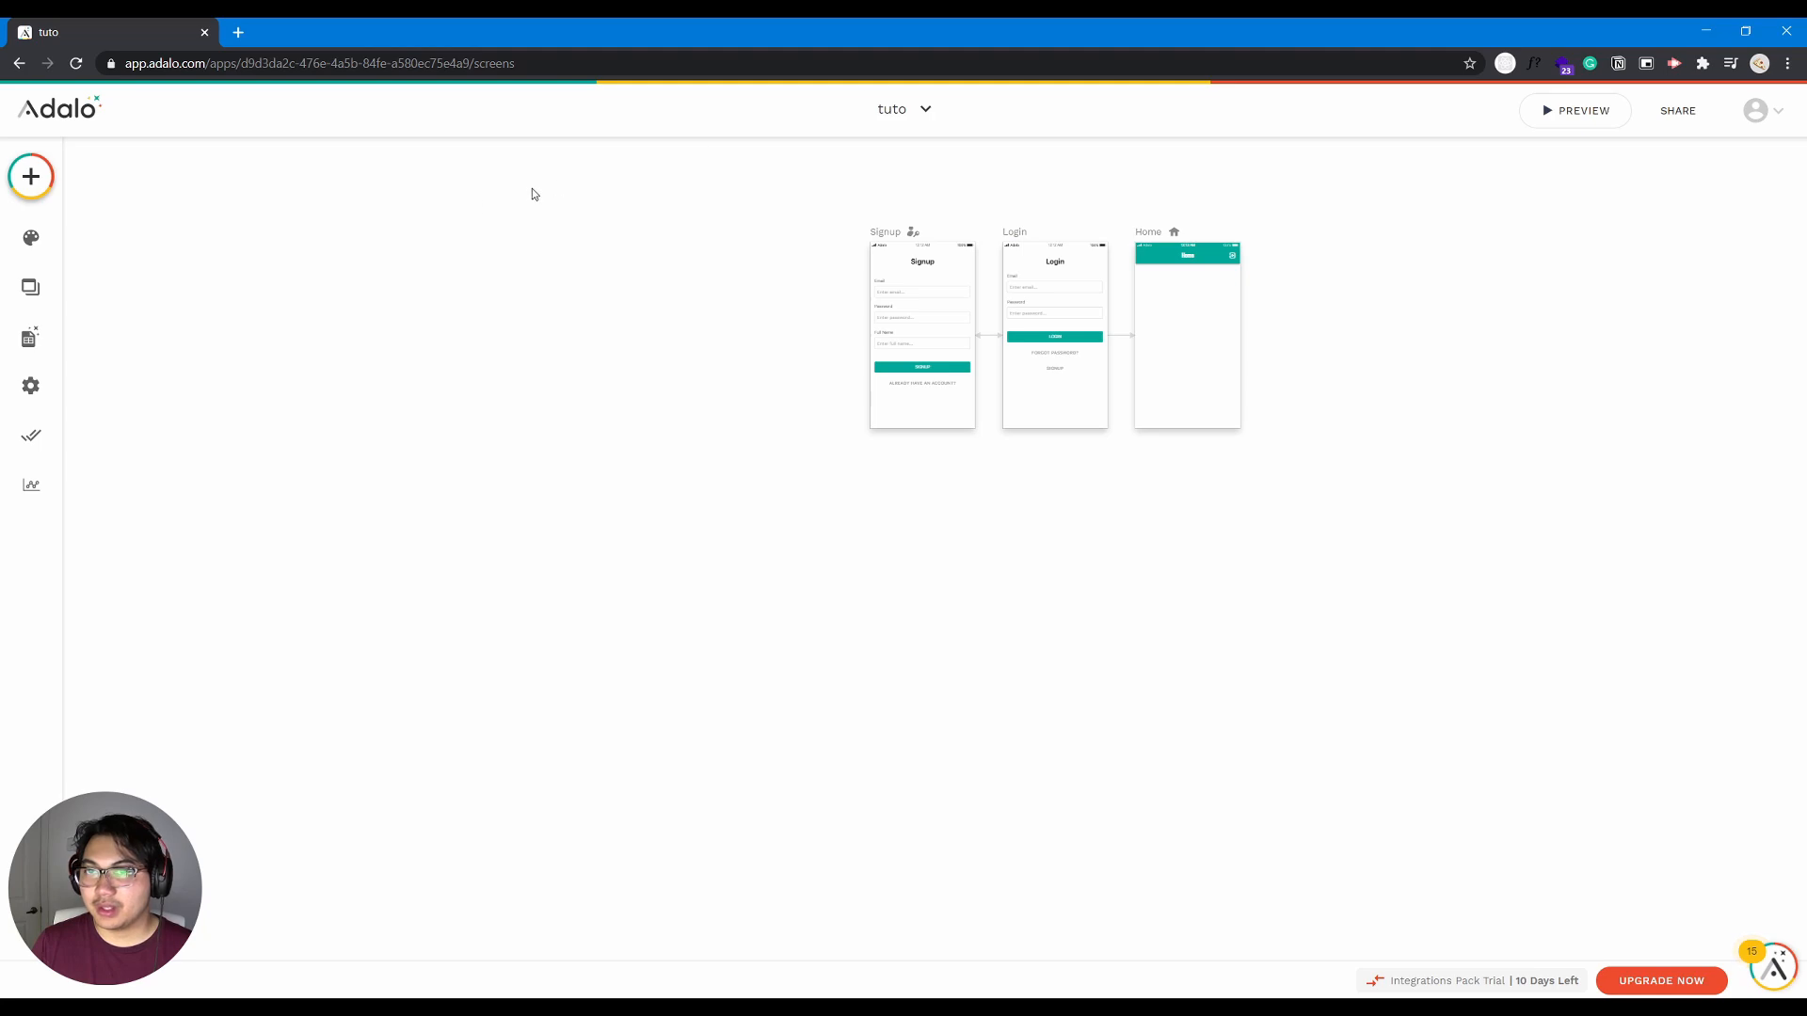
pyautogui.click(35, 193)
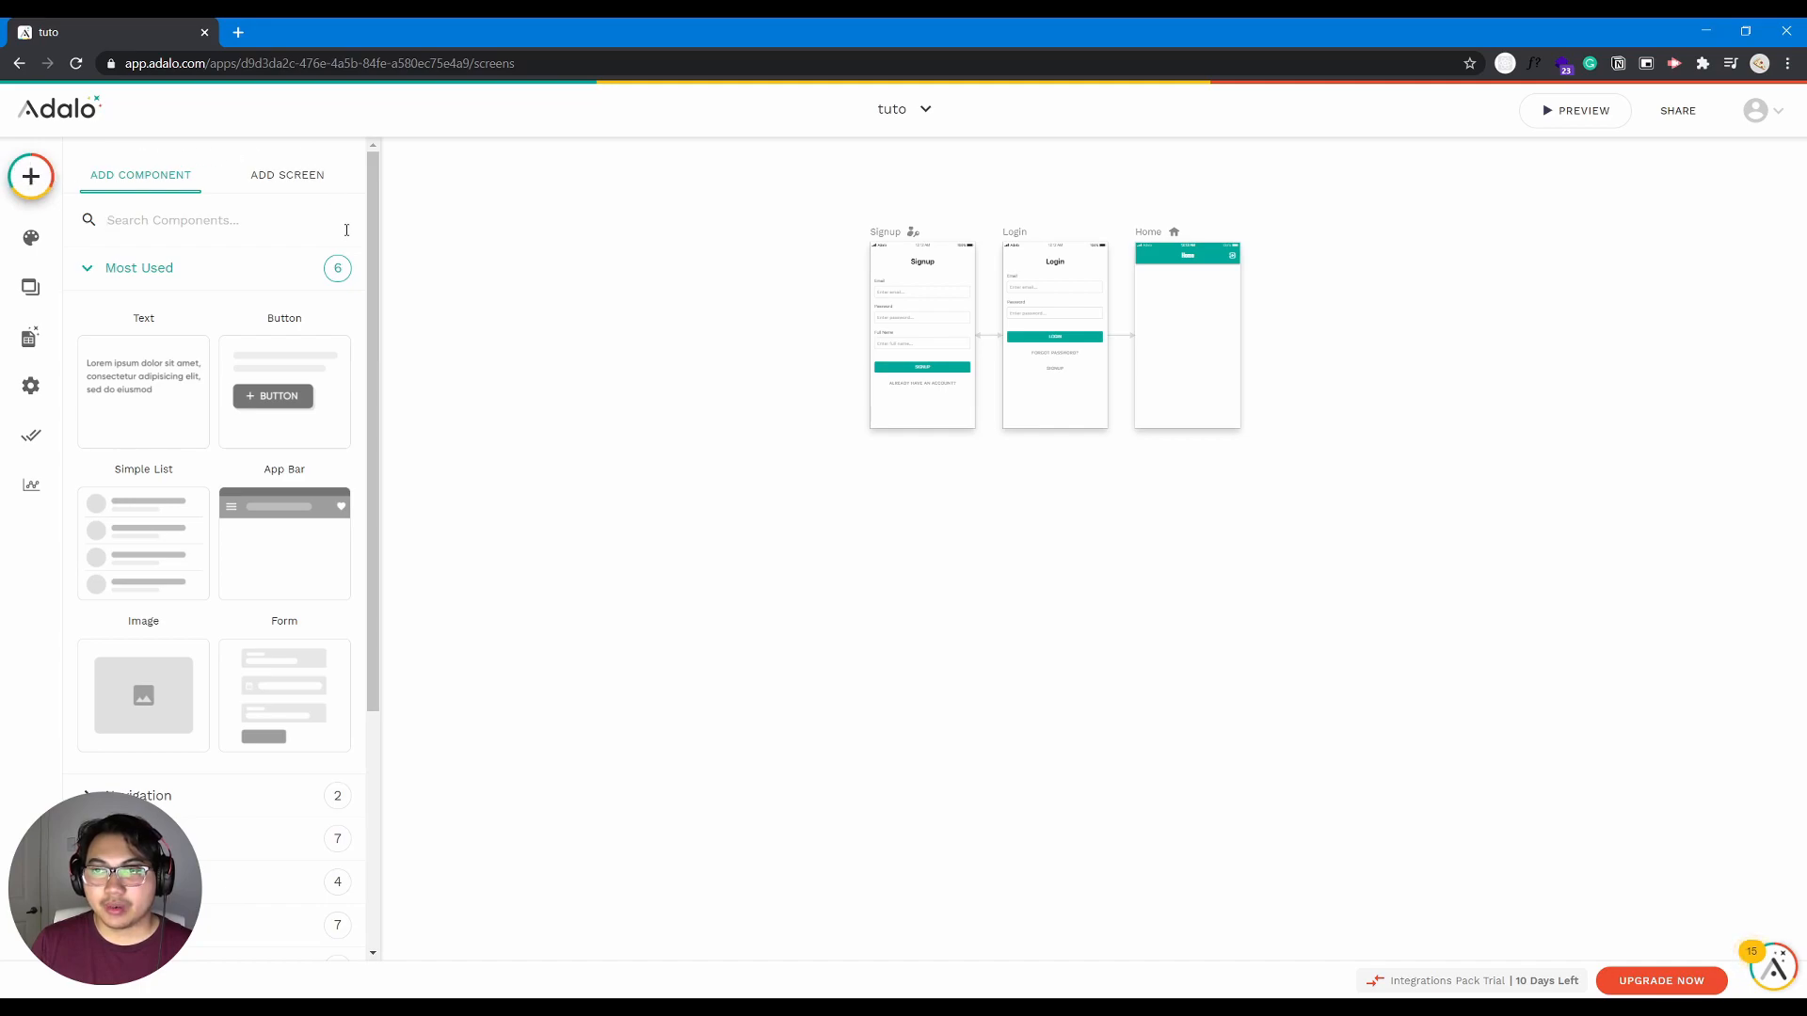
pyautogui.moveTo(380, 228); pyautogui.dragTo(381, 186)
pyautogui.scroll(-1, 247, 464)
pyautogui.scroll(-3, 254, 451)
pyautogui.click(378, 282)
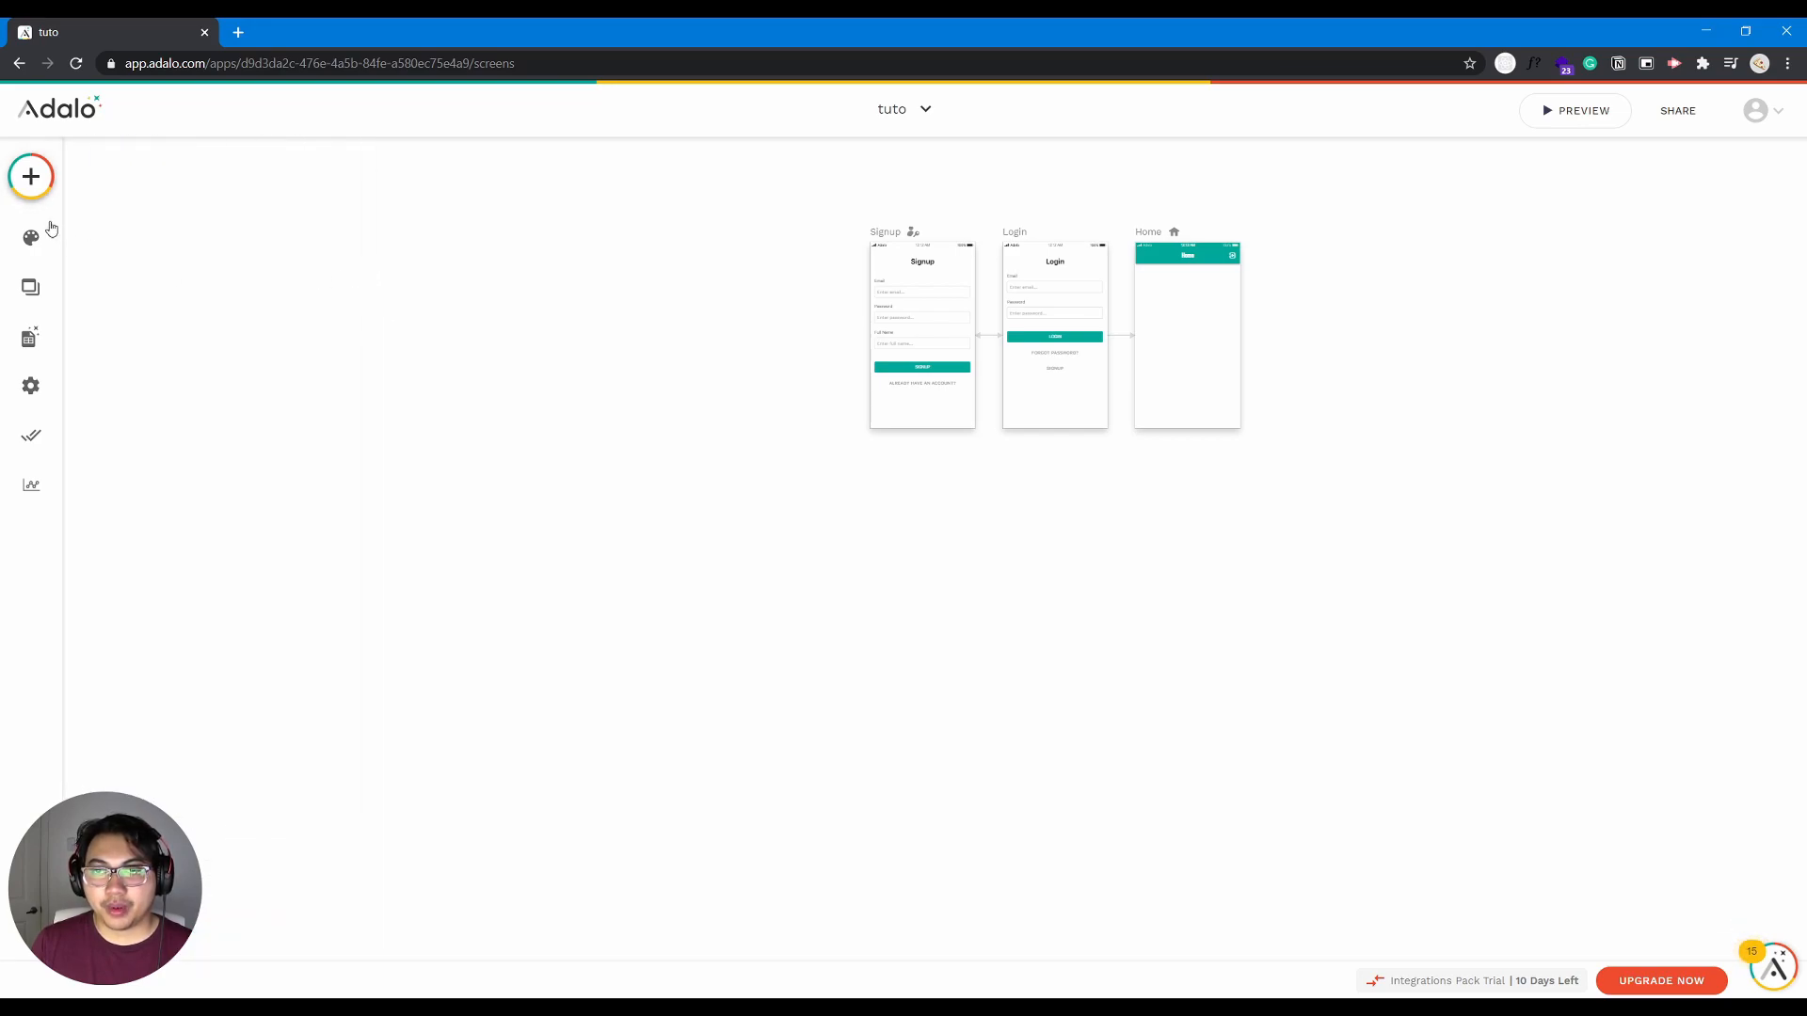
# - Add a Button component to the Home screen, just below its app bar
pyautogui.click(31, 176)
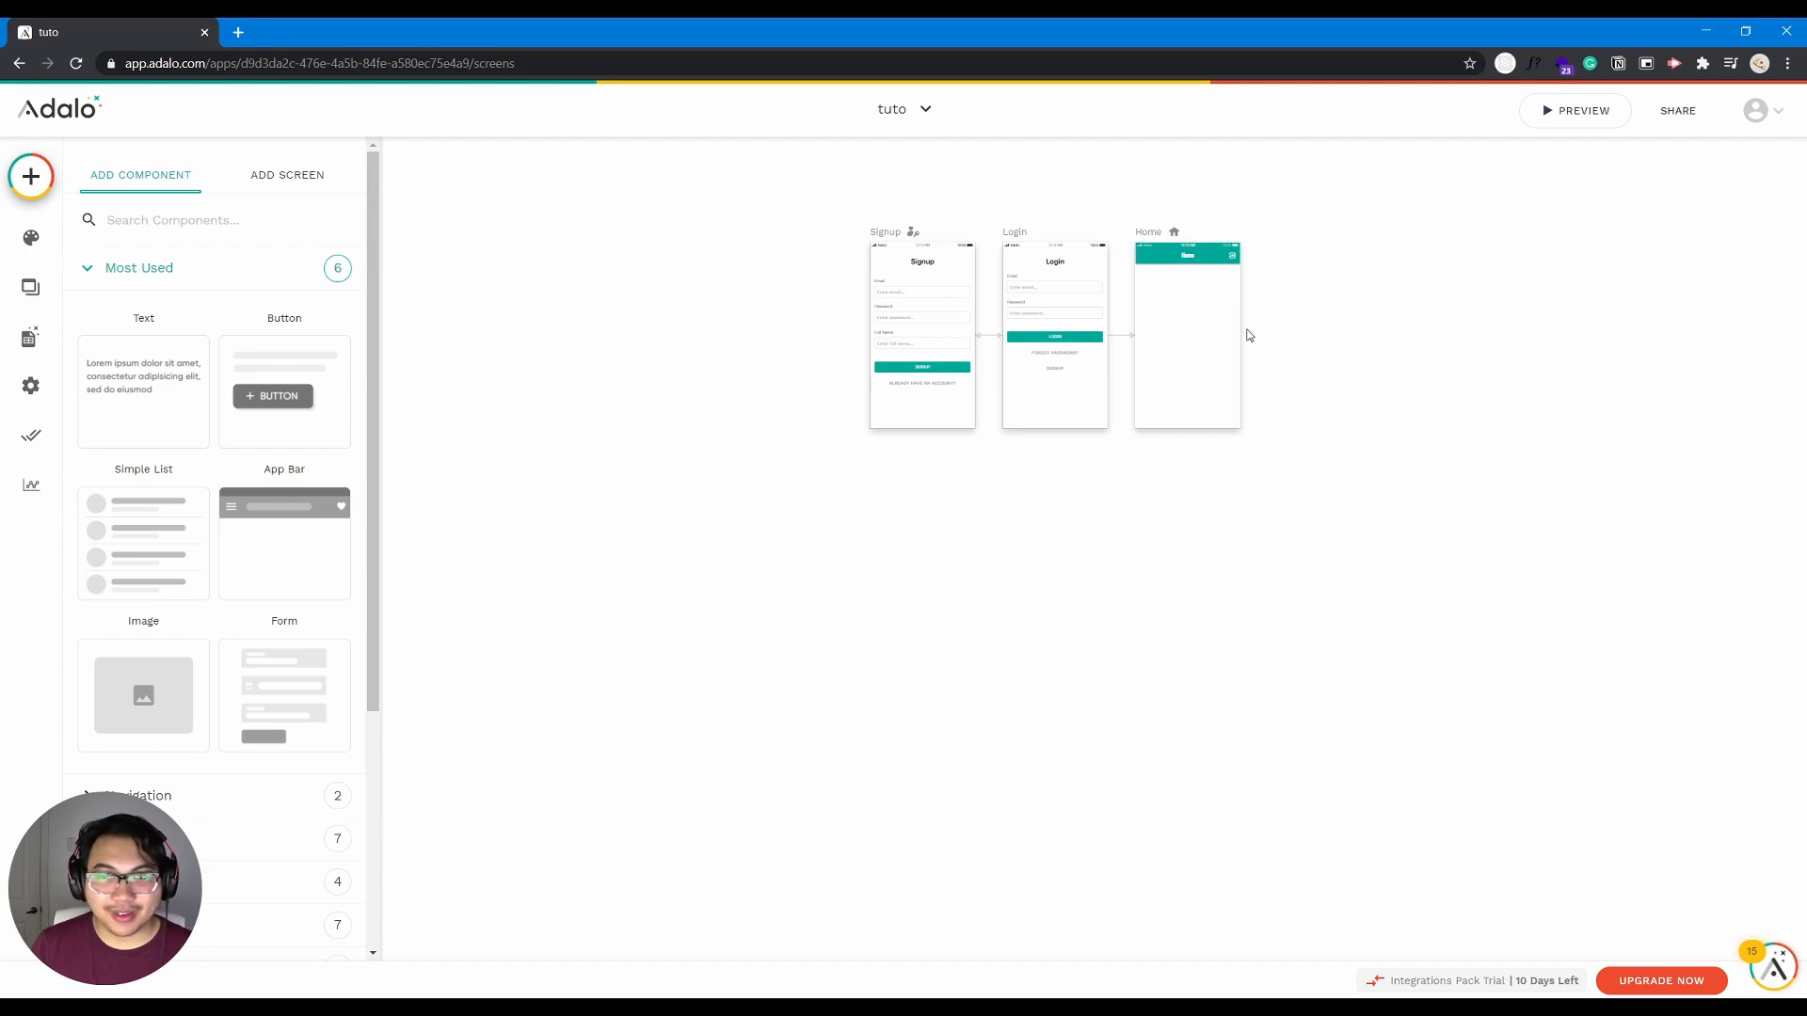
pyautogui.moveTo(290, 383); pyautogui.dragTo(1166, 296)
pyautogui.scroll(5, 1202, 287)
pyautogui.scroll(-10, 1199, 286)
pyautogui.scroll(5, 1219, 243)
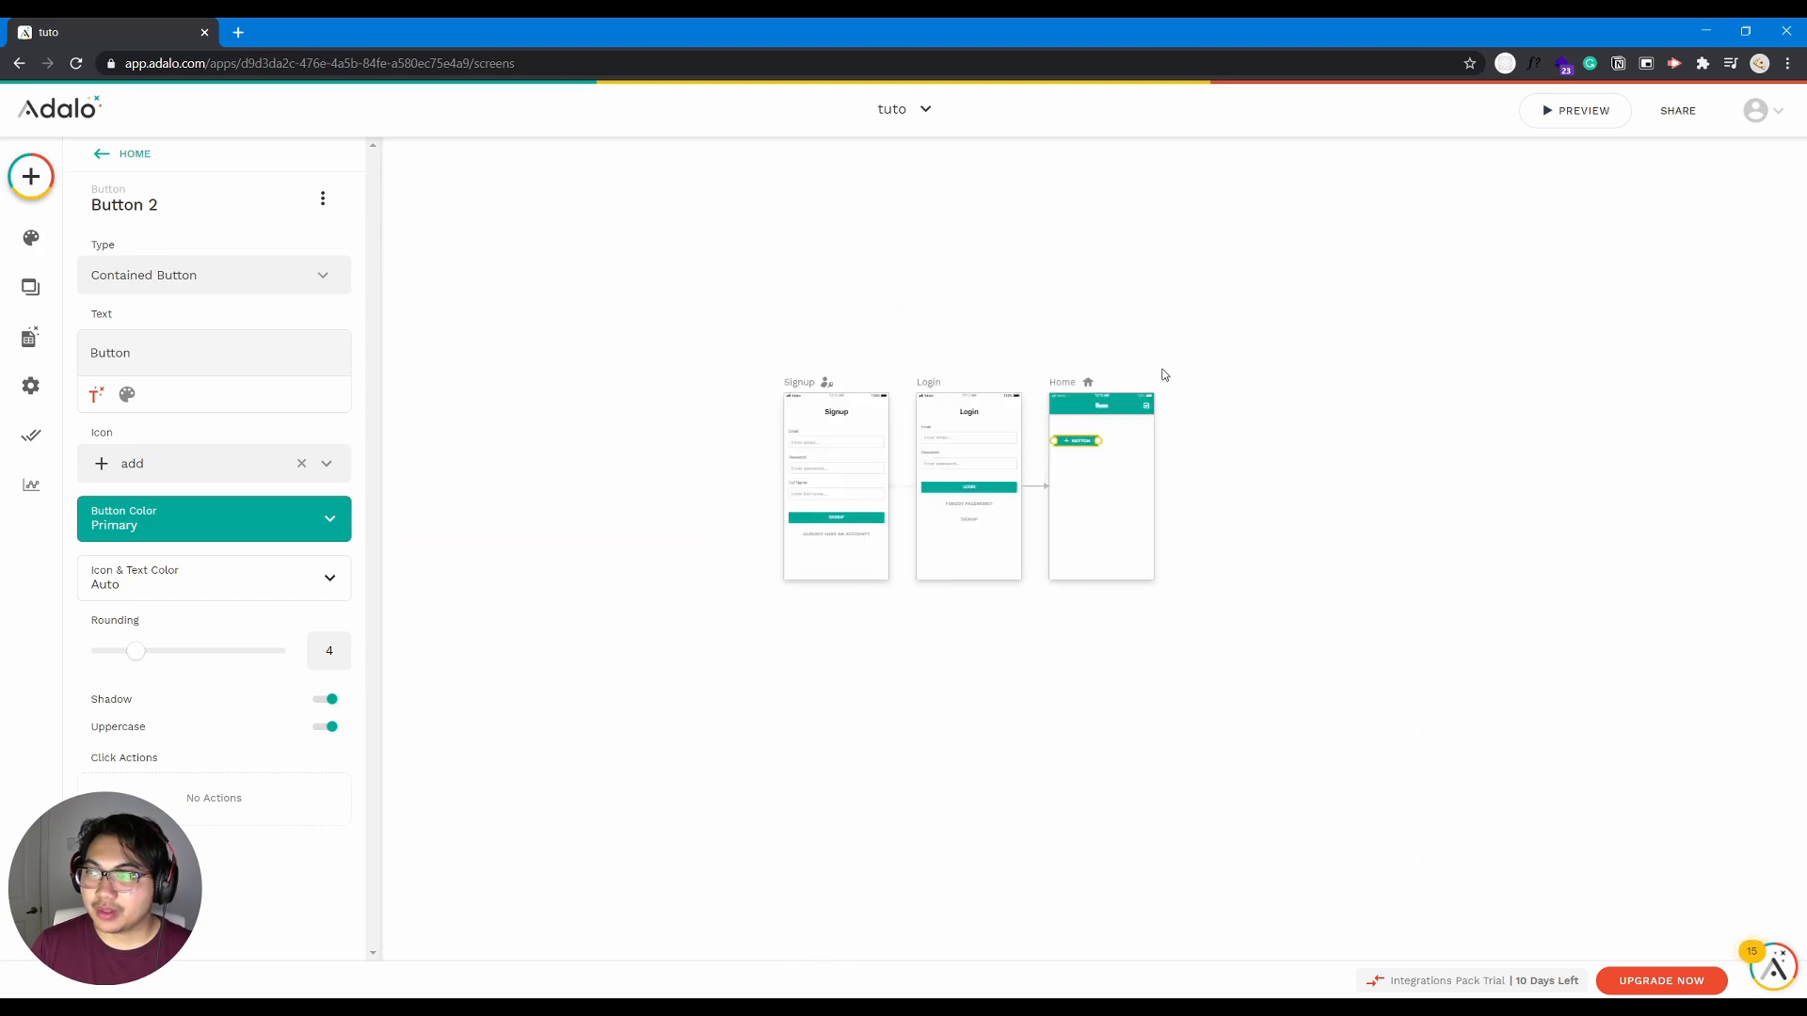
pyautogui.scroll(5, 1164, 374)
pyautogui.moveTo(883, 339); pyautogui.dragTo(1044, 222)
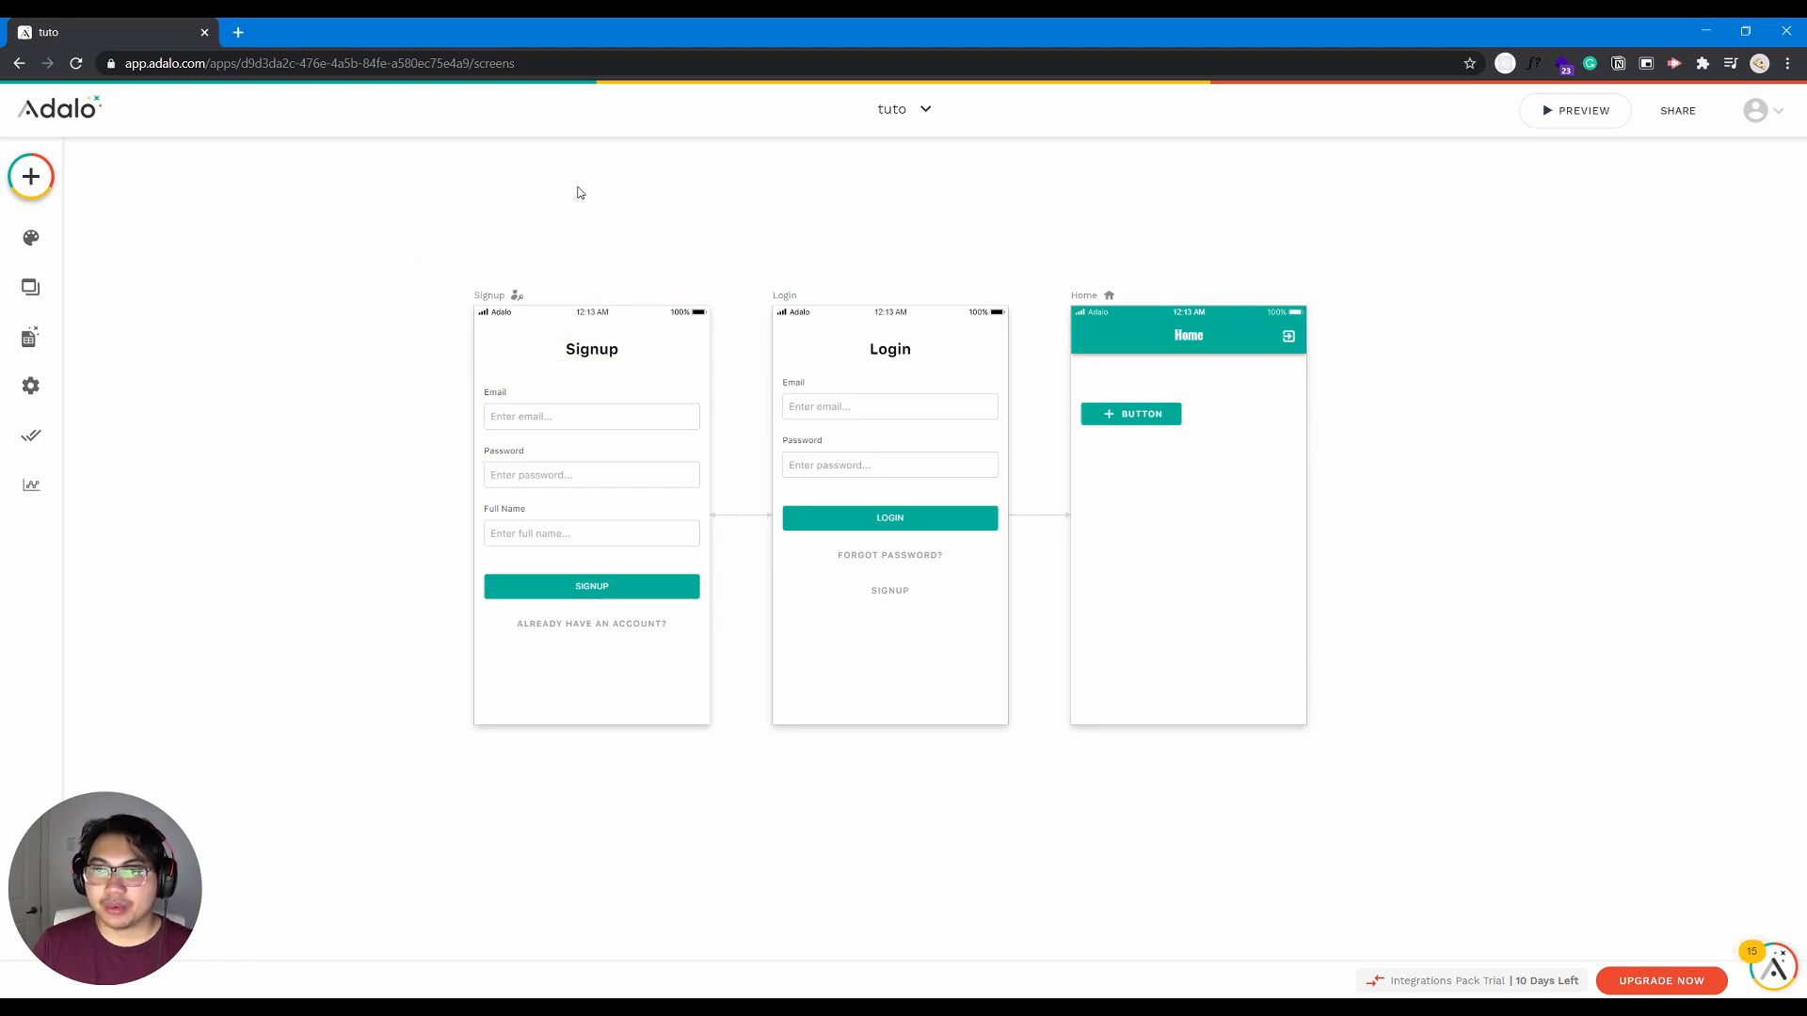
# - Inspect the properties of the Signup, Login and Home screens one after another
pyautogui.click(490, 303)
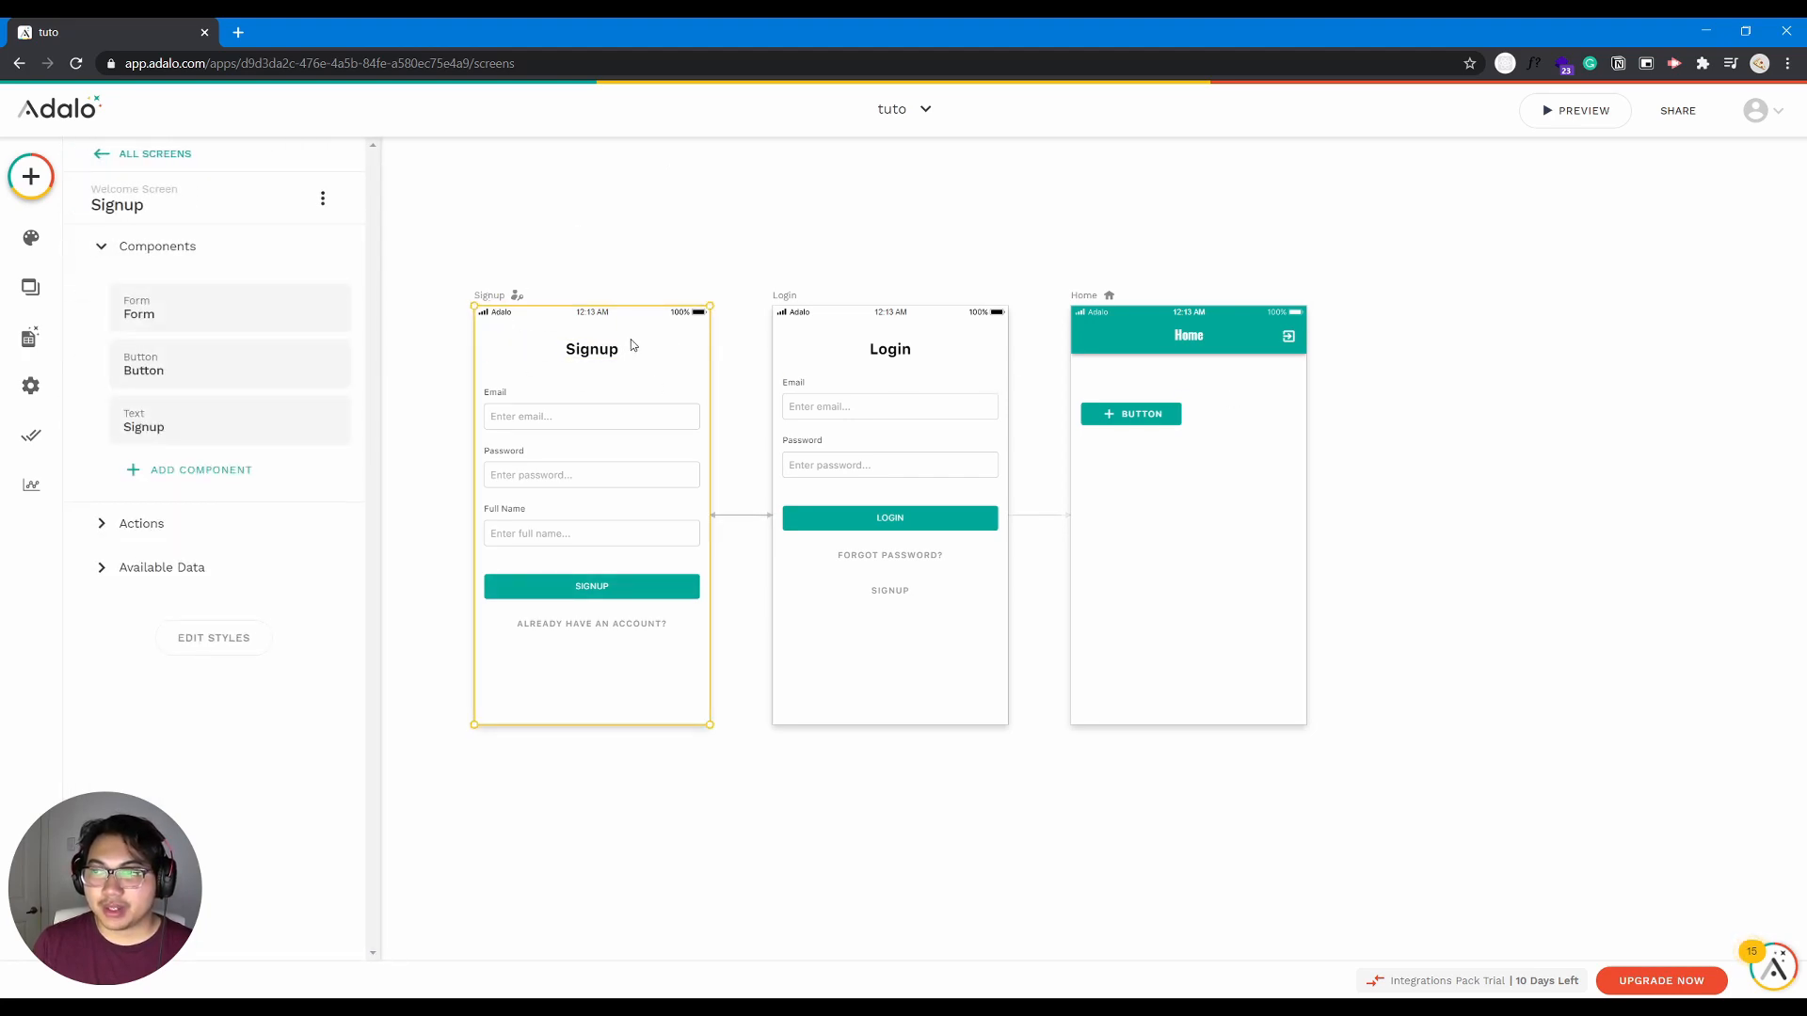
pyautogui.click(782, 299)
pyautogui.click(1082, 298)
pyautogui.click(478, 307)
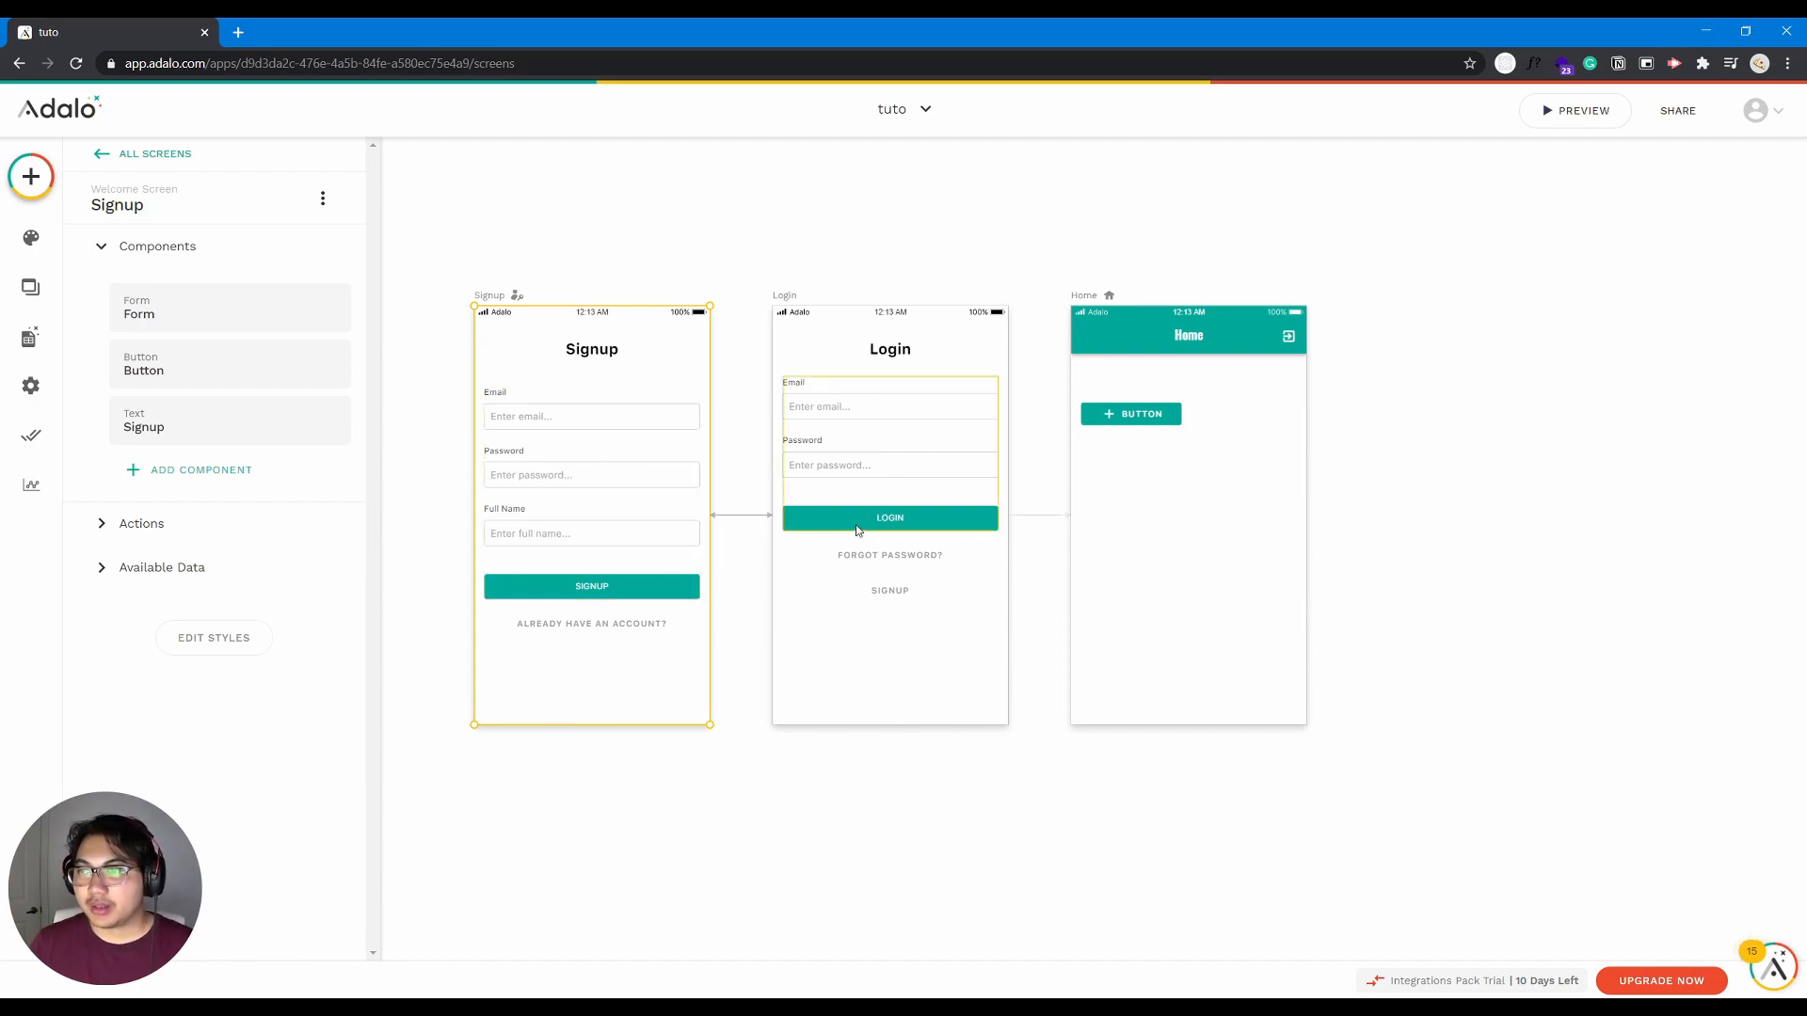
pyautogui.click(792, 300)
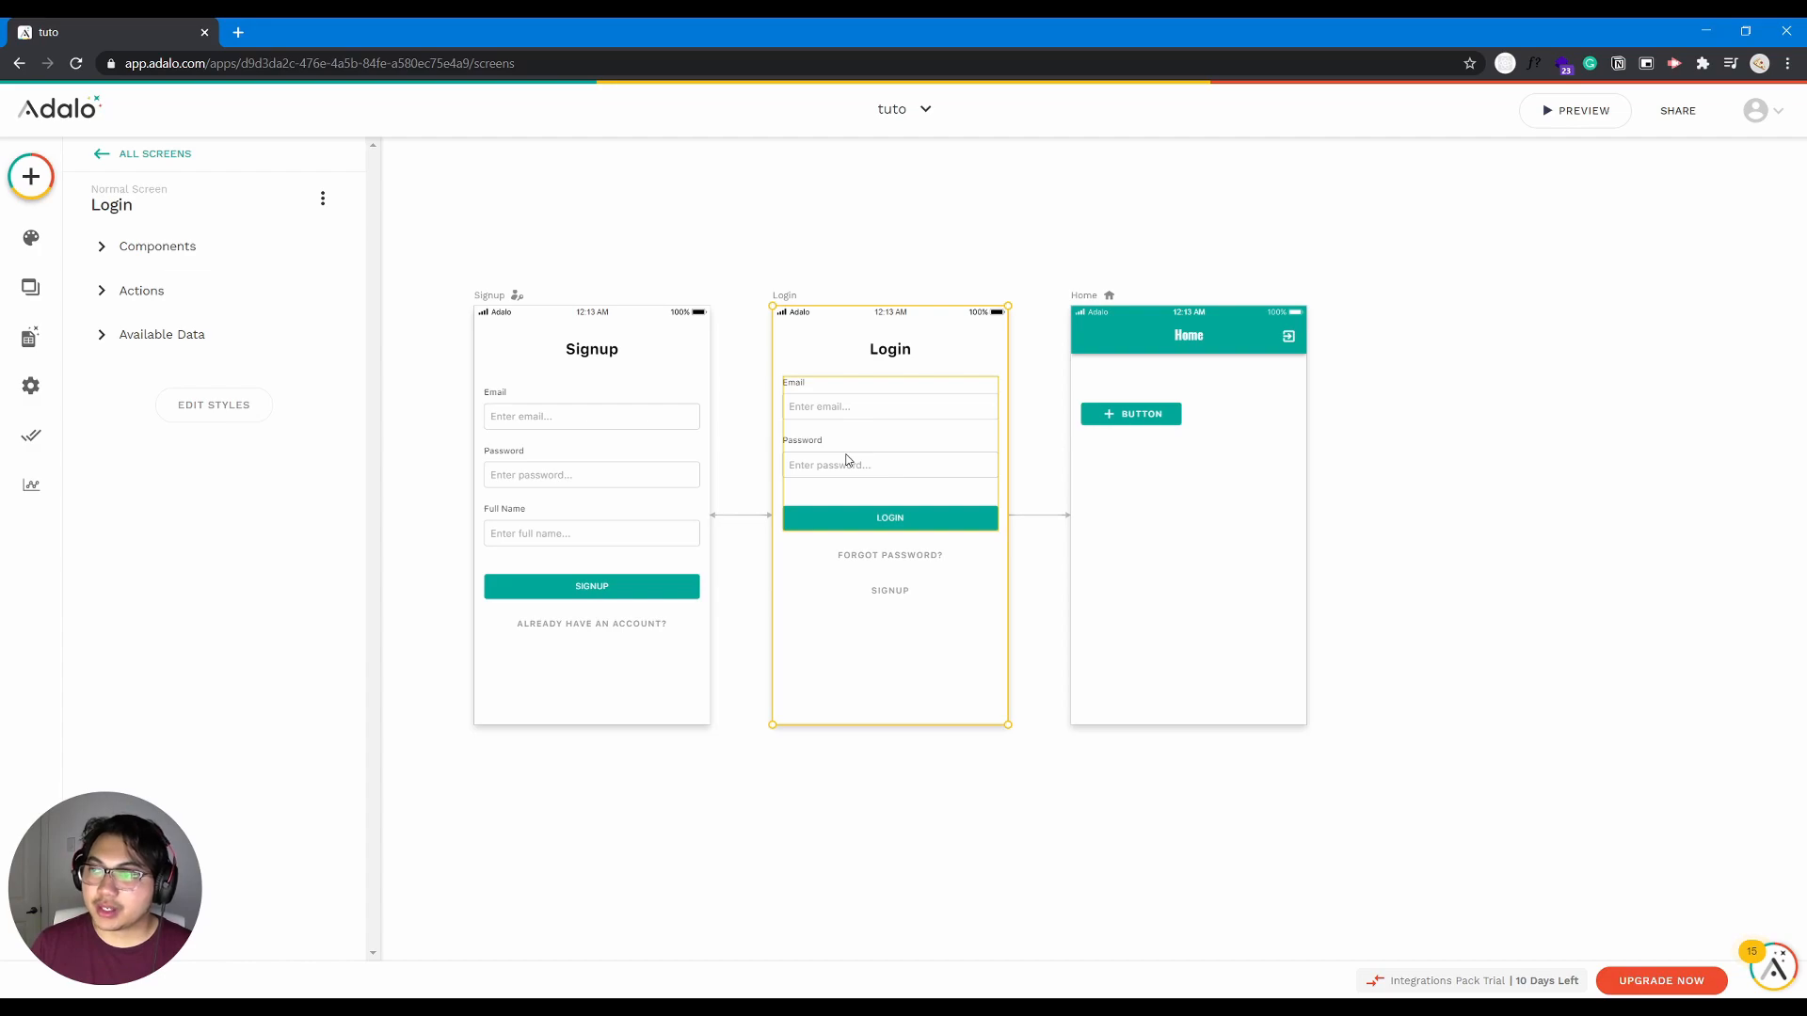
pyautogui.click(1088, 299)
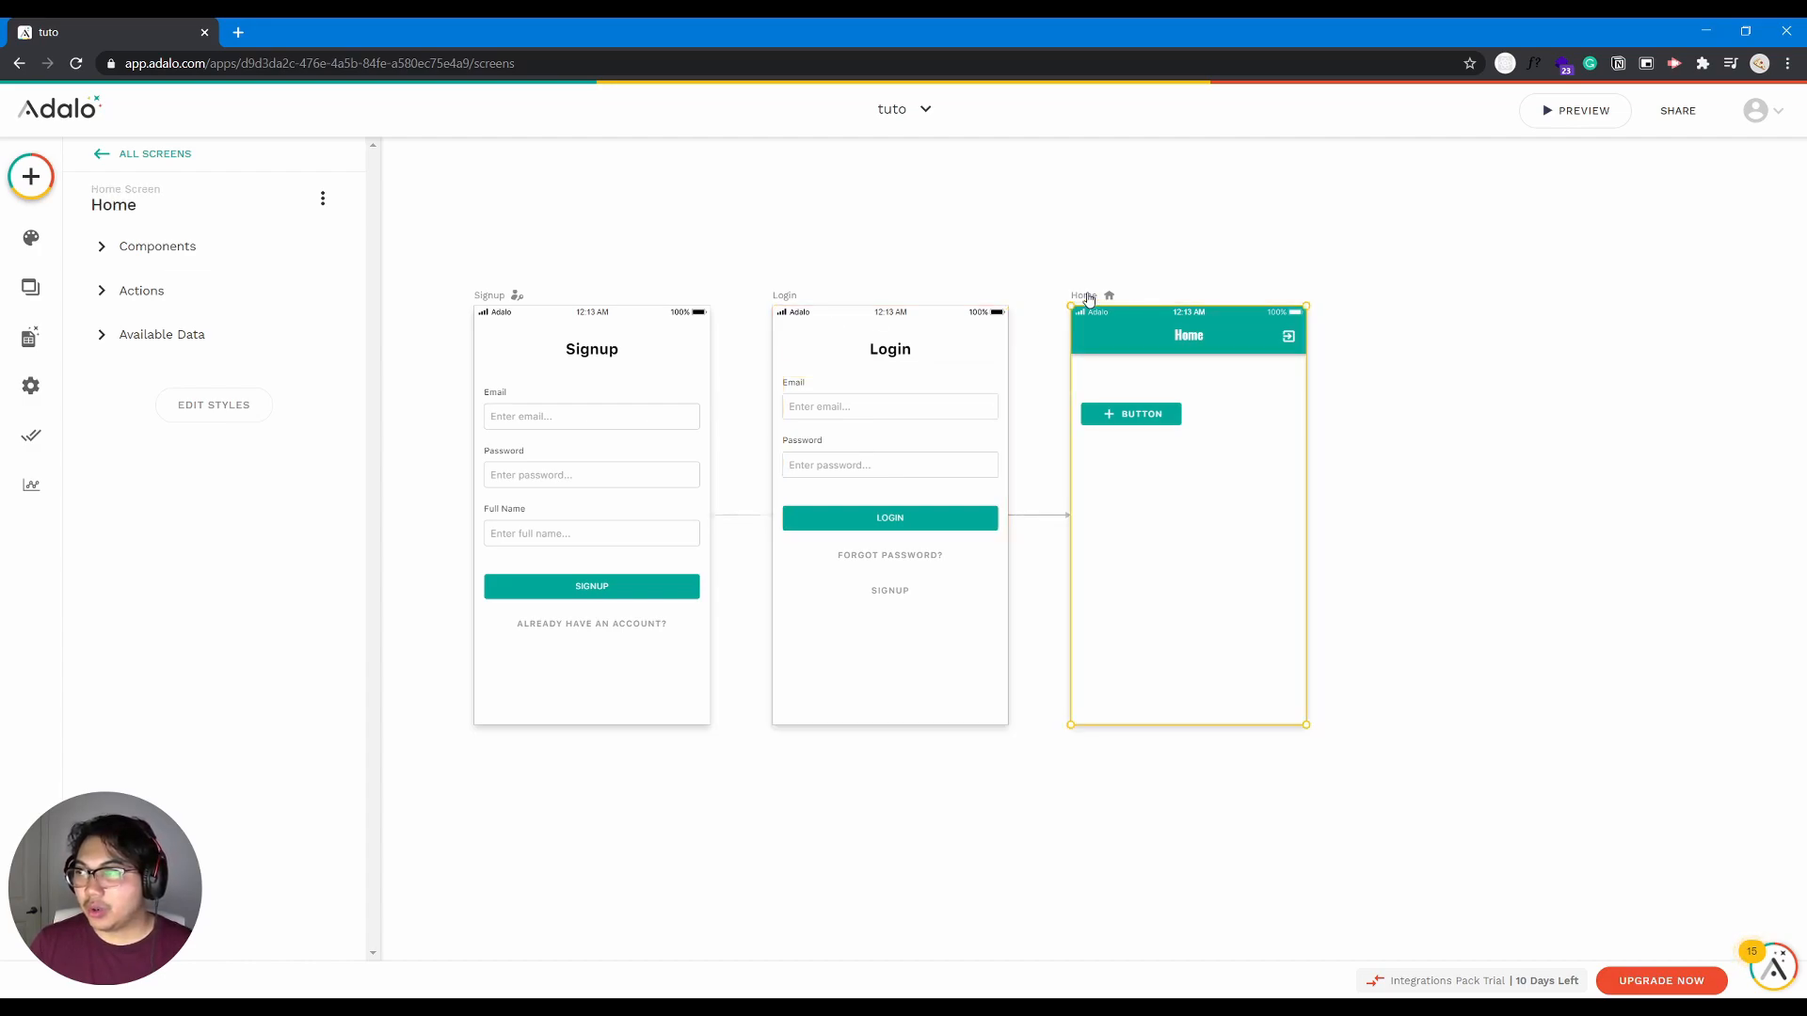
# - Rearrange the canvas by moving the Signup screen farther away from Home and placing the Login screen slightly higher than its neighbours
pyautogui.click(795, 309)
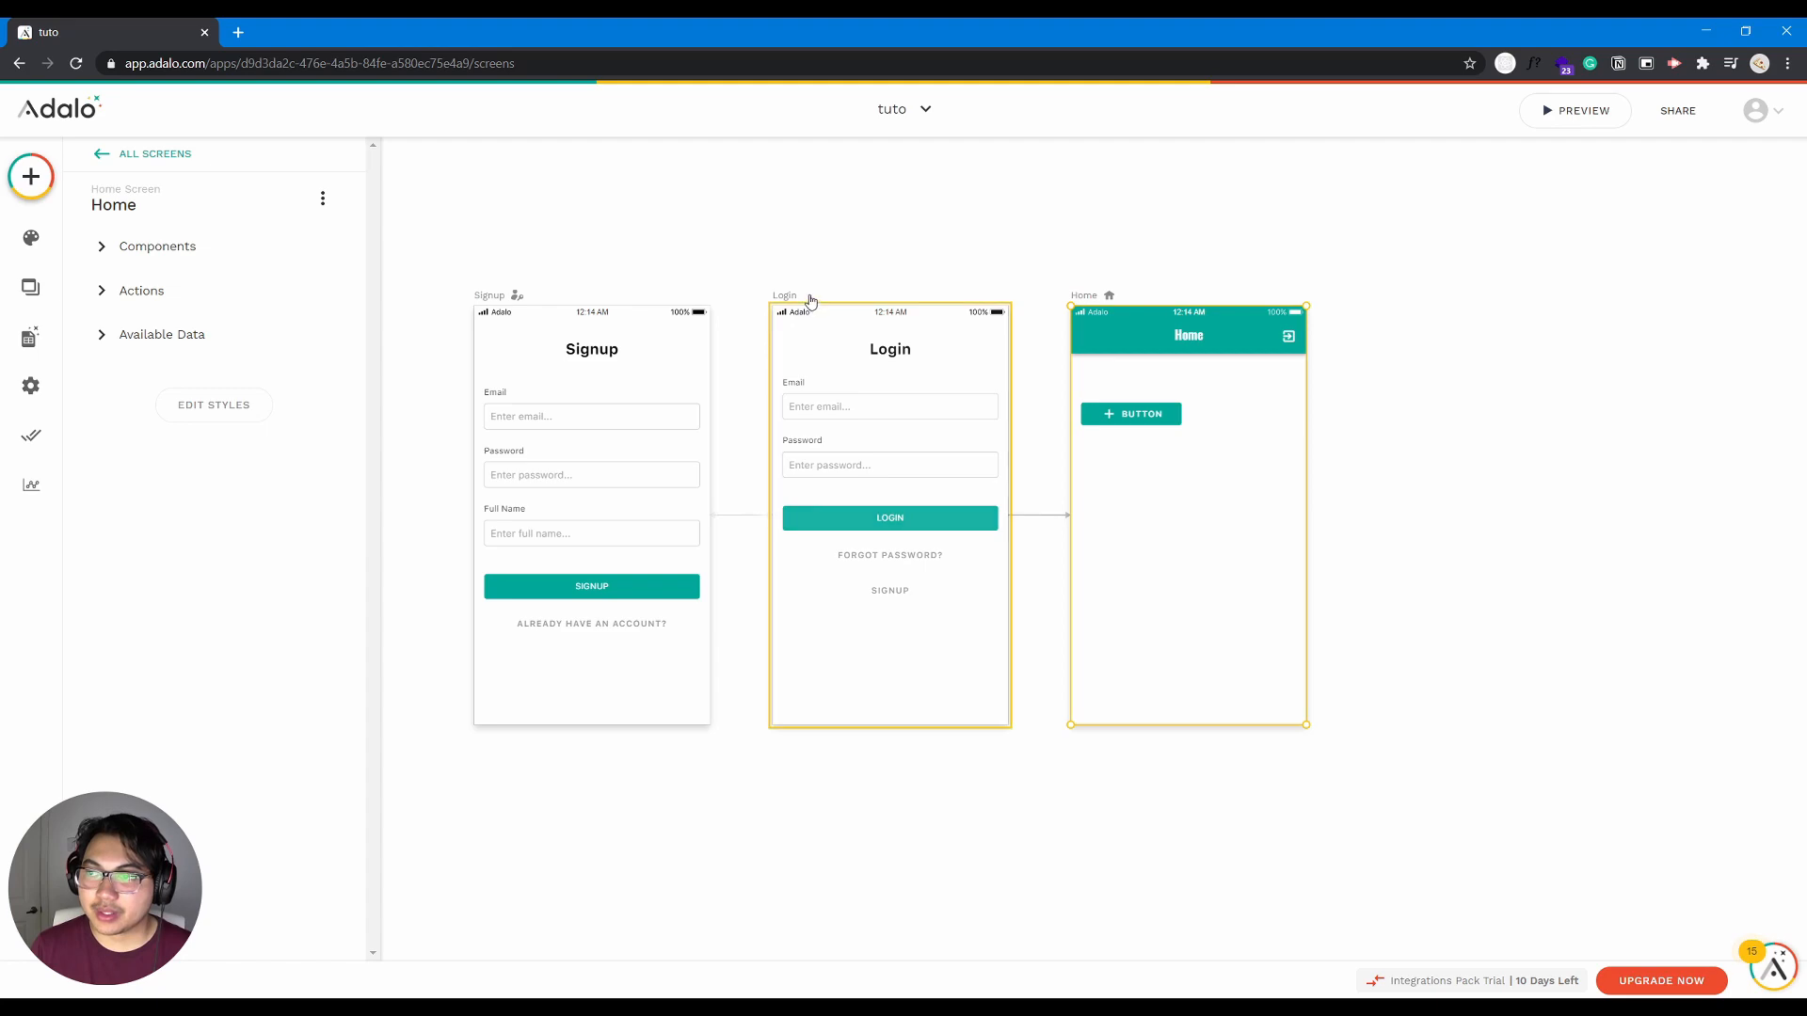
pyautogui.moveTo(795, 308)
pyautogui.mouseDown()
pyautogui.moveTo(843, 621)
pyautogui.moveTo(814, 258)
pyautogui.moveTo(858, 256)
pyautogui.moveTo(818, 494)
pyautogui.moveTo(832, 339)
pyautogui.moveTo(809, 323)
pyautogui.mouseUp()
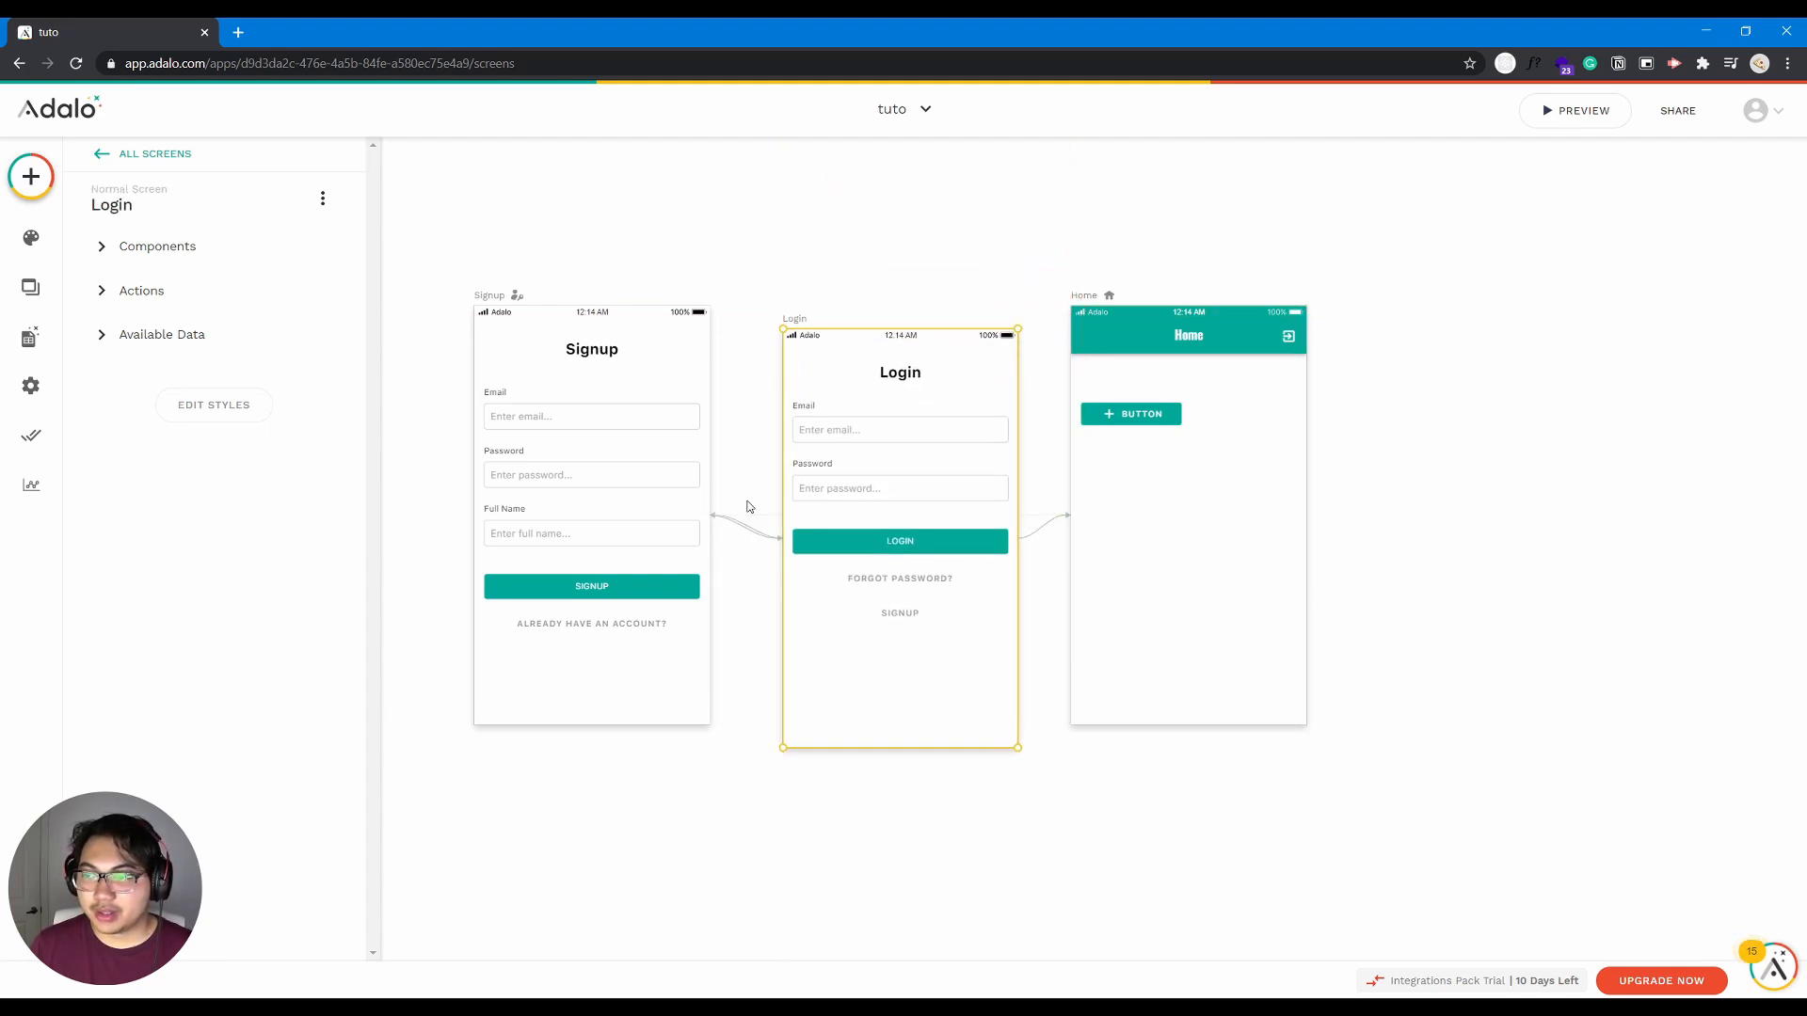
pyautogui.moveTo(489, 294); pyautogui.dragTo(383, 295)
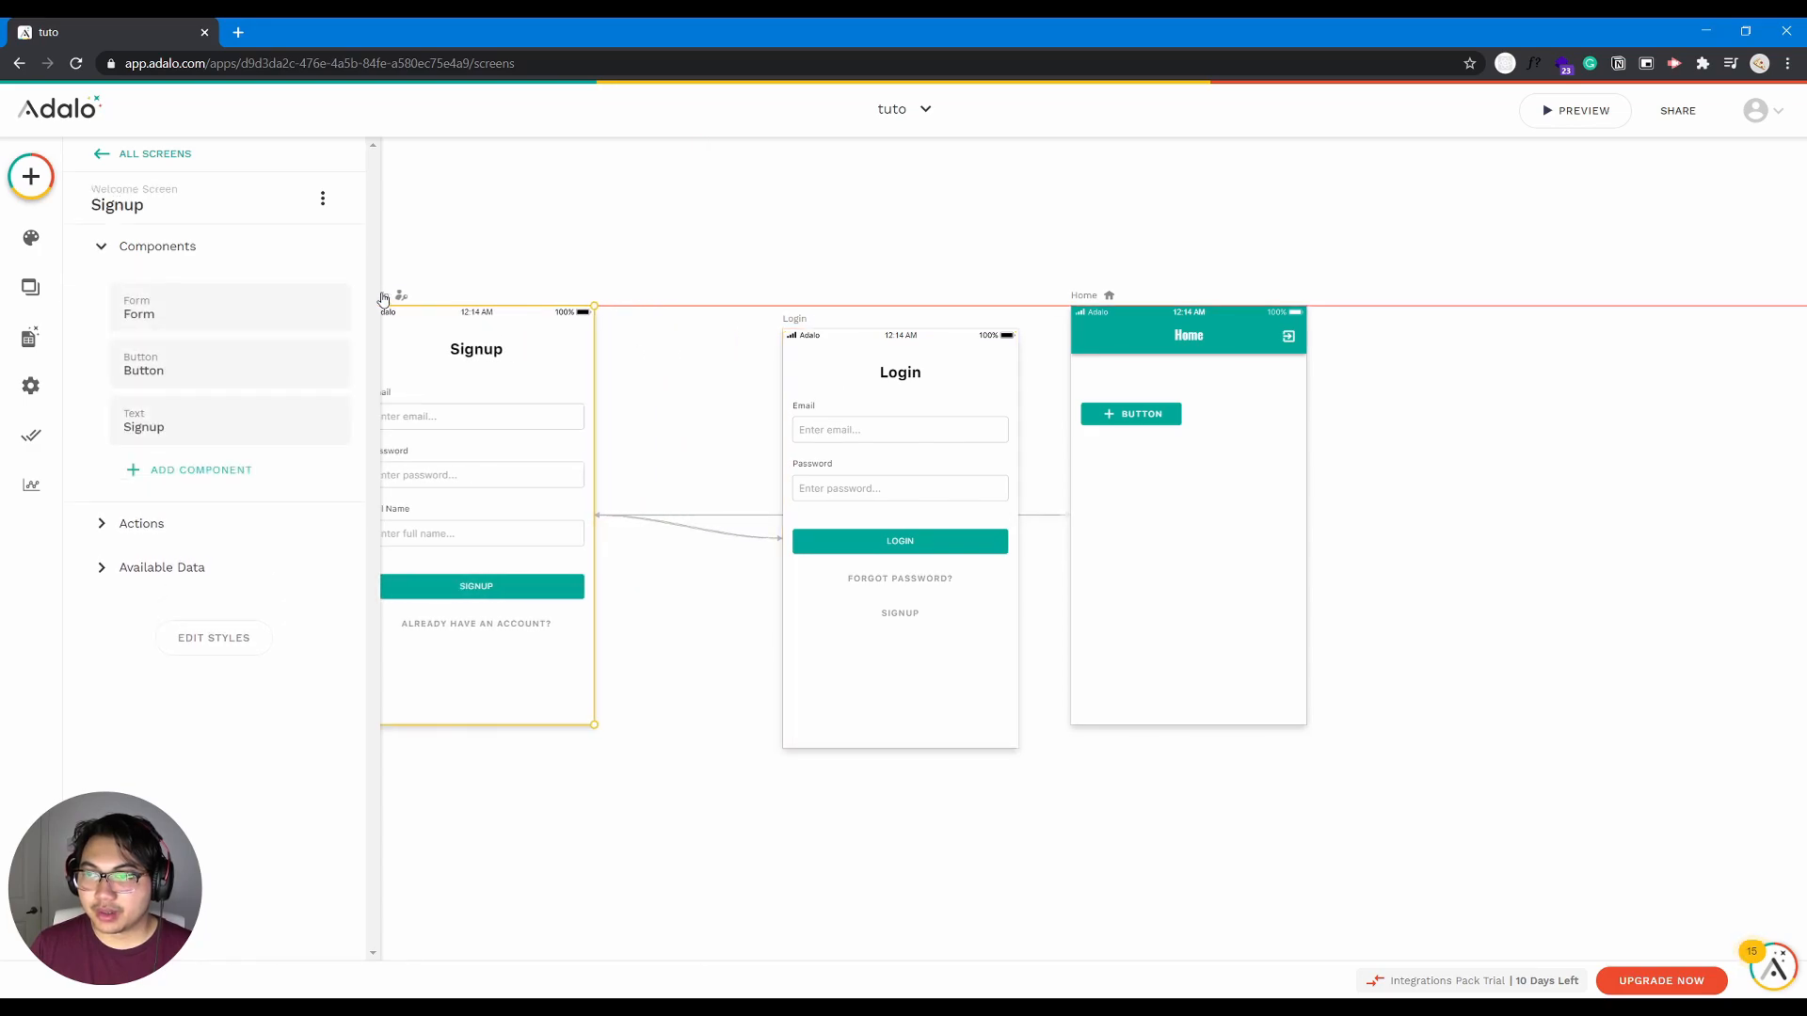
pyautogui.moveTo(793, 320); pyautogui.dragTo(756, 270)
pyautogui.click(433, 314)
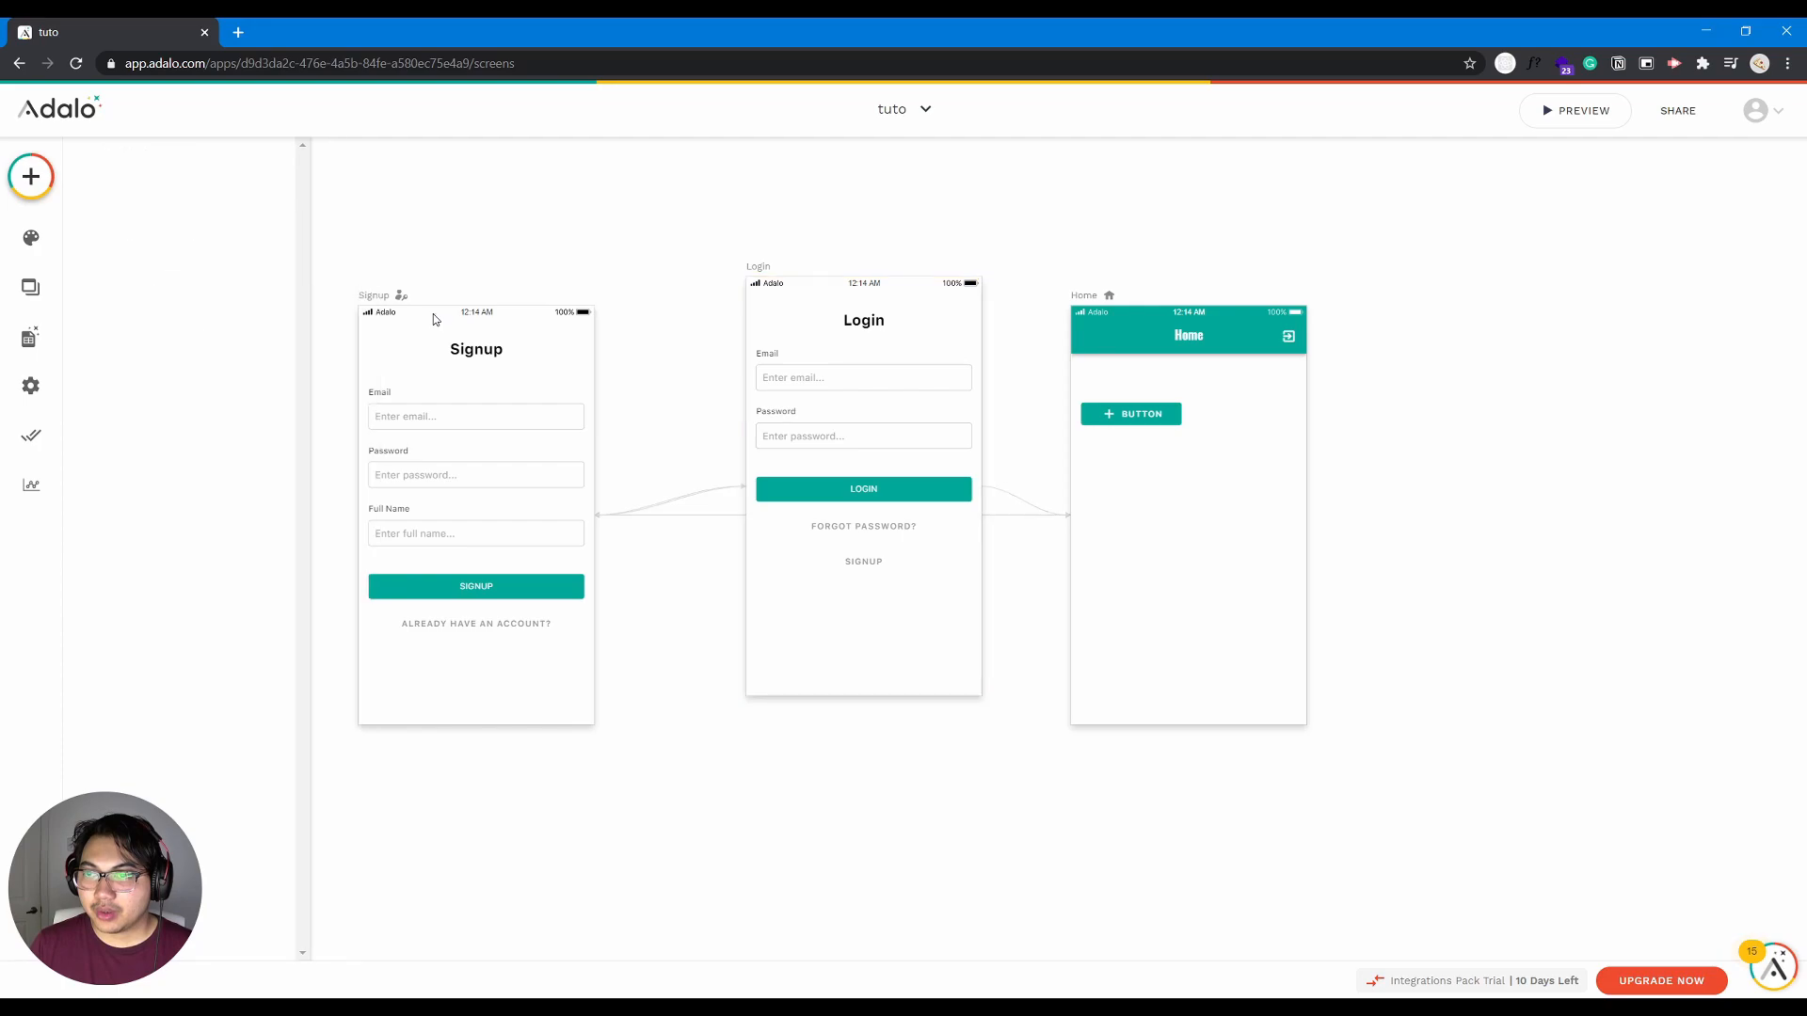
# - Review the components of the Signup and Login screens and show the list of all screens
pyautogui.click(363, 300)
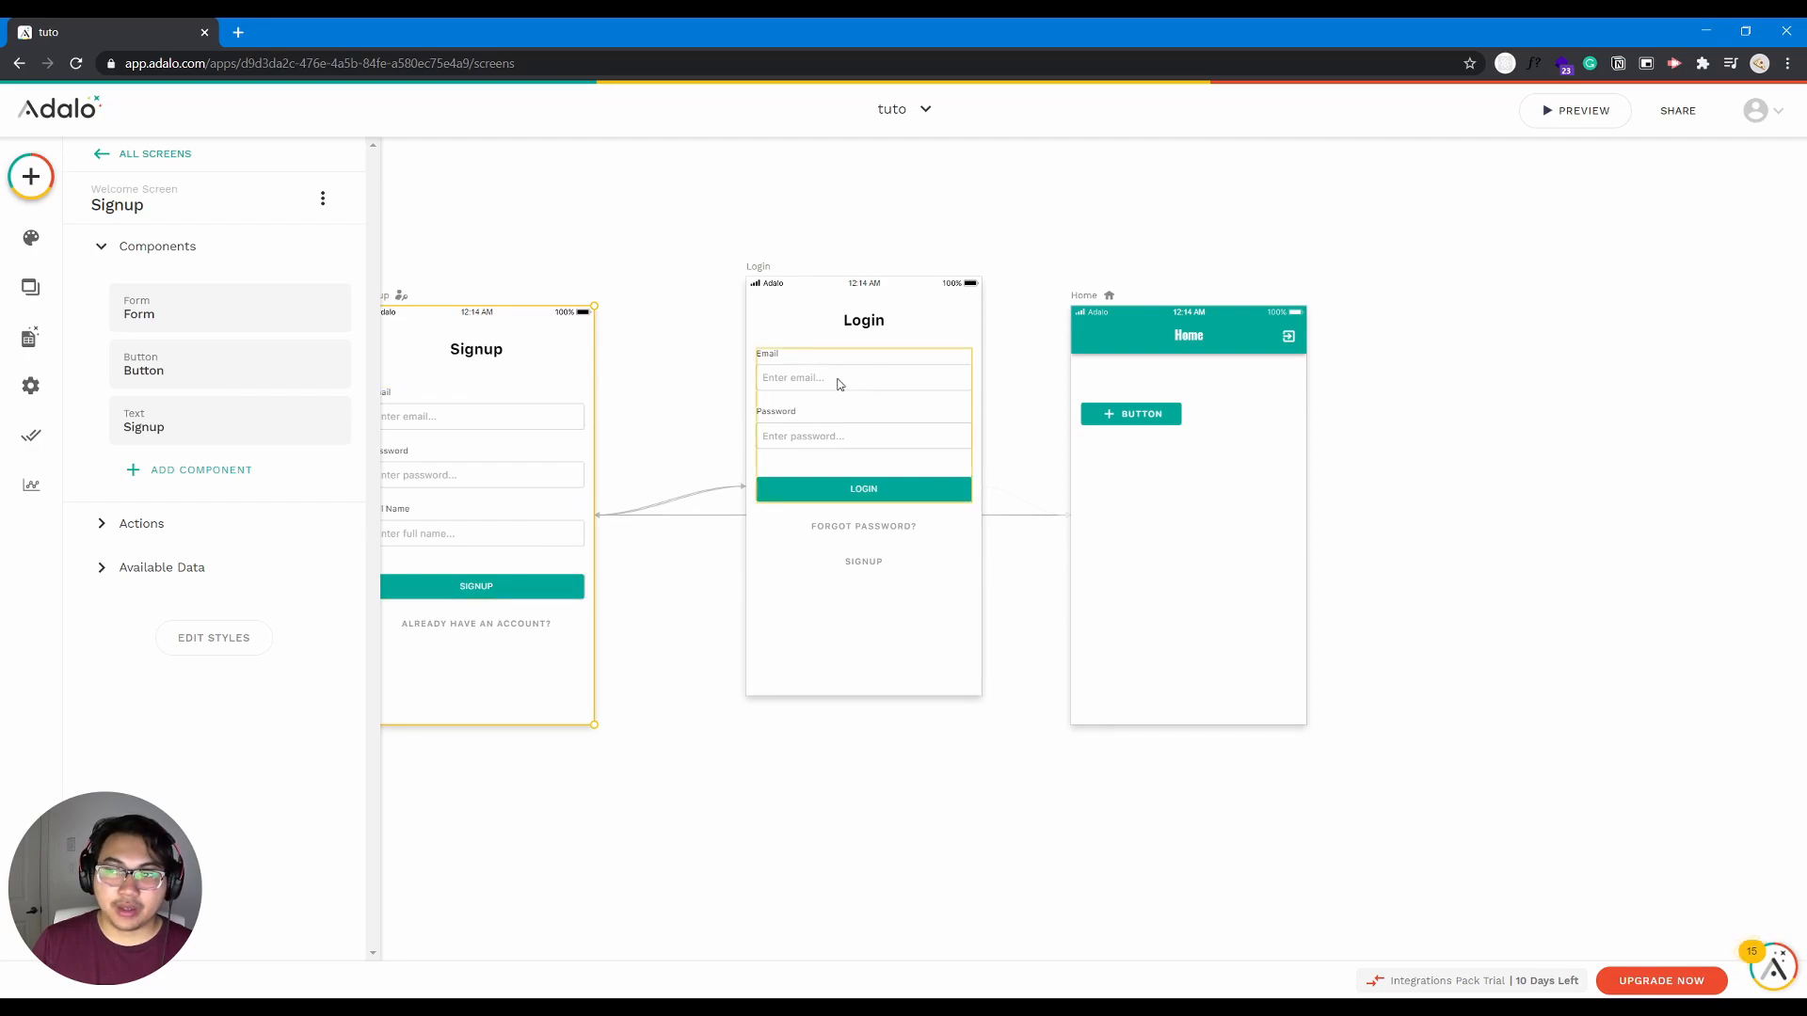
pyautogui.click(774, 292)
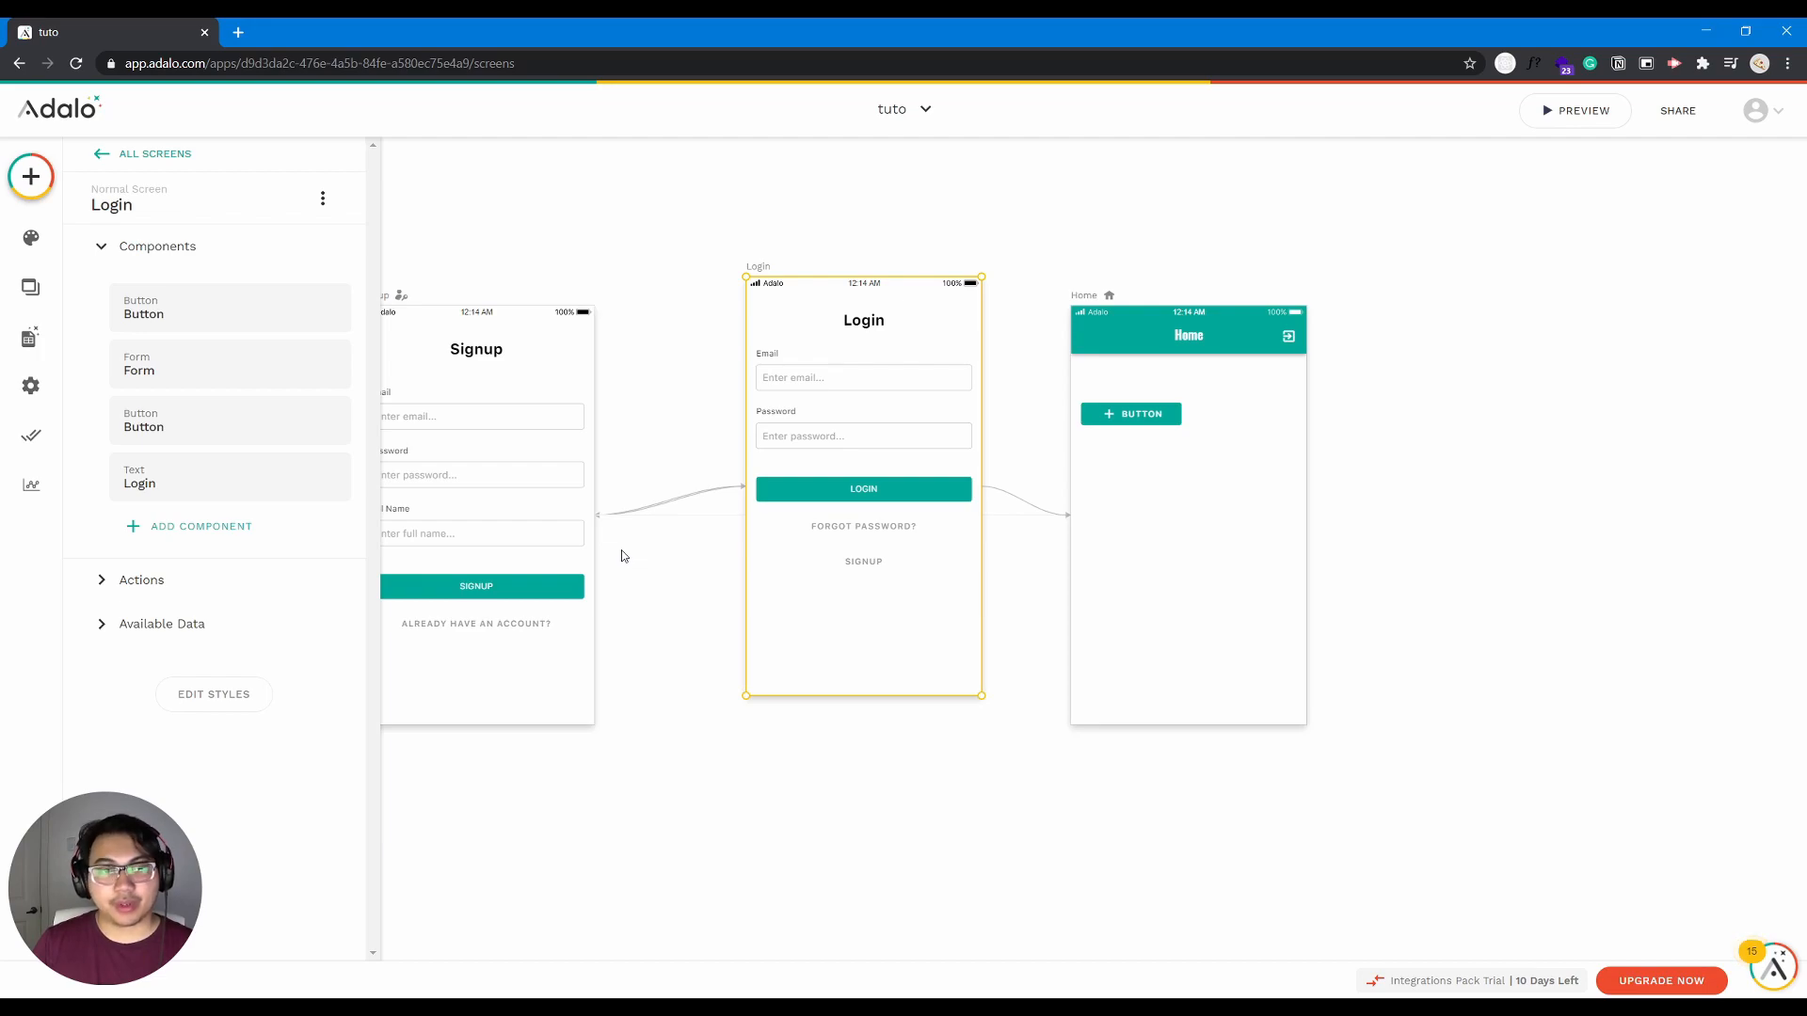
pyautogui.click(105, 249)
pyautogui.click(123, 153)
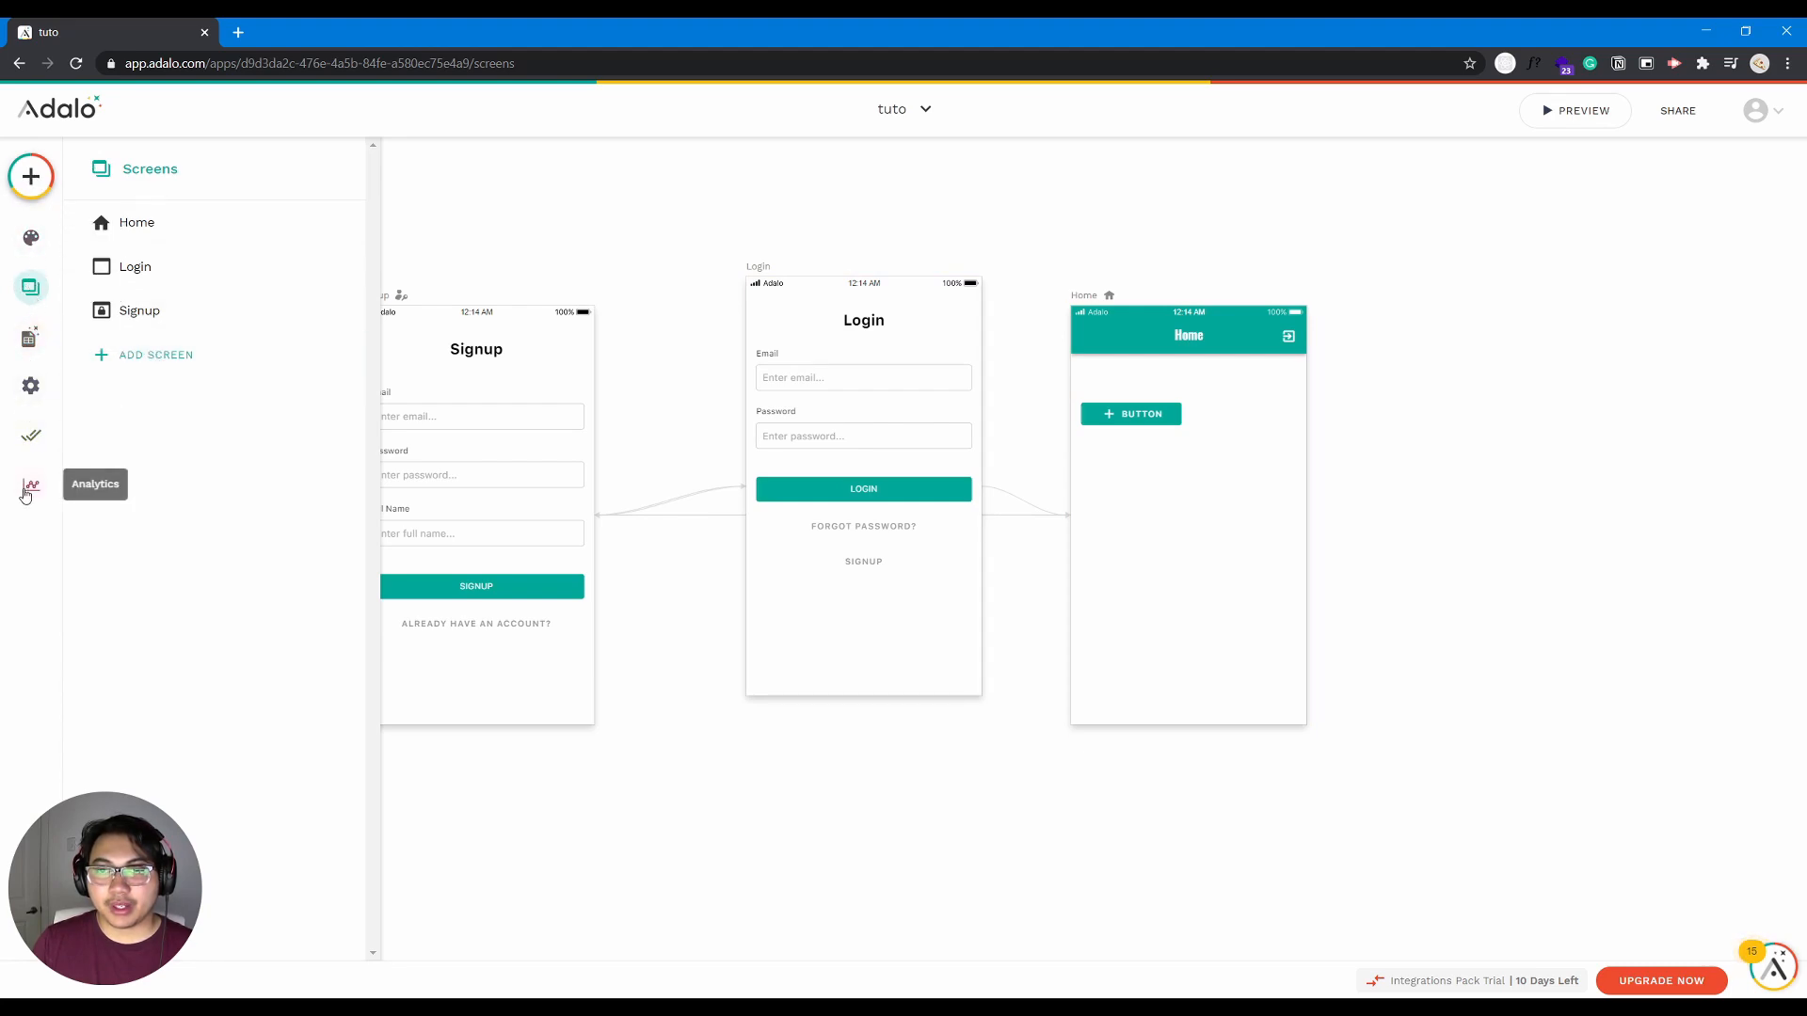
# - Add a new screen named "new" based on the App Bar template
pyautogui.click(32, 179)
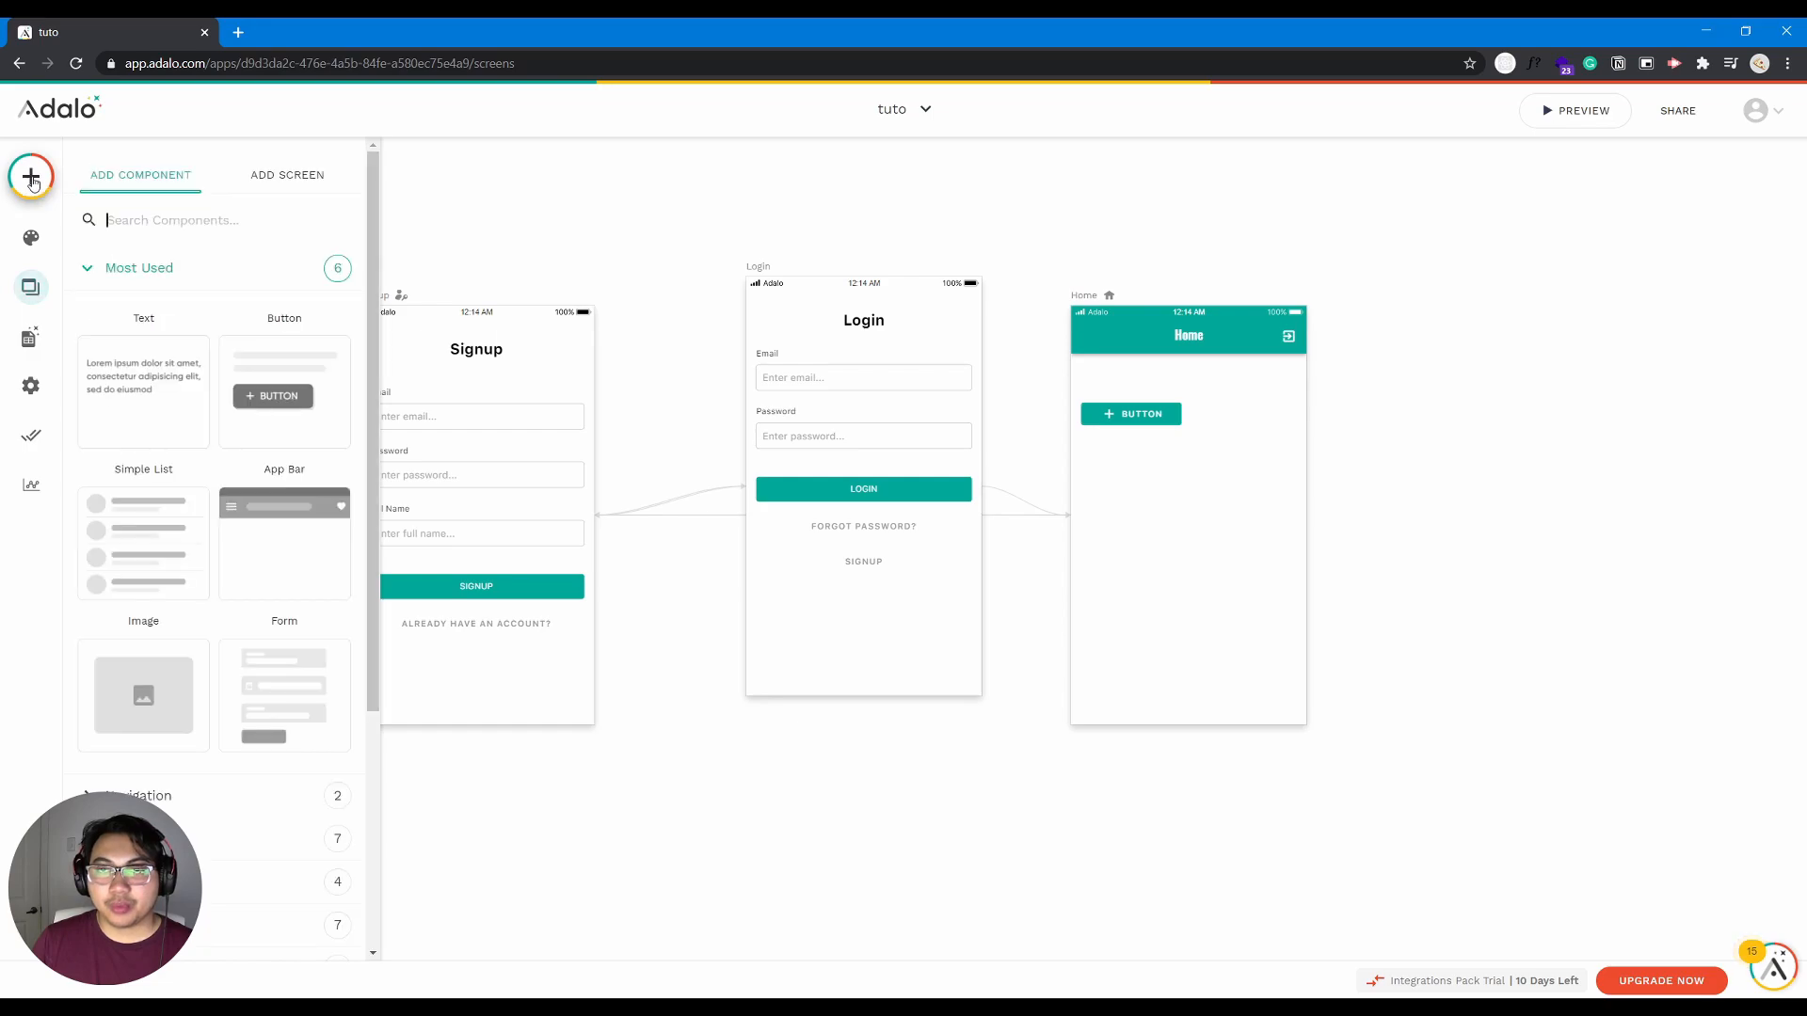
pyautogui.click(268, 179)
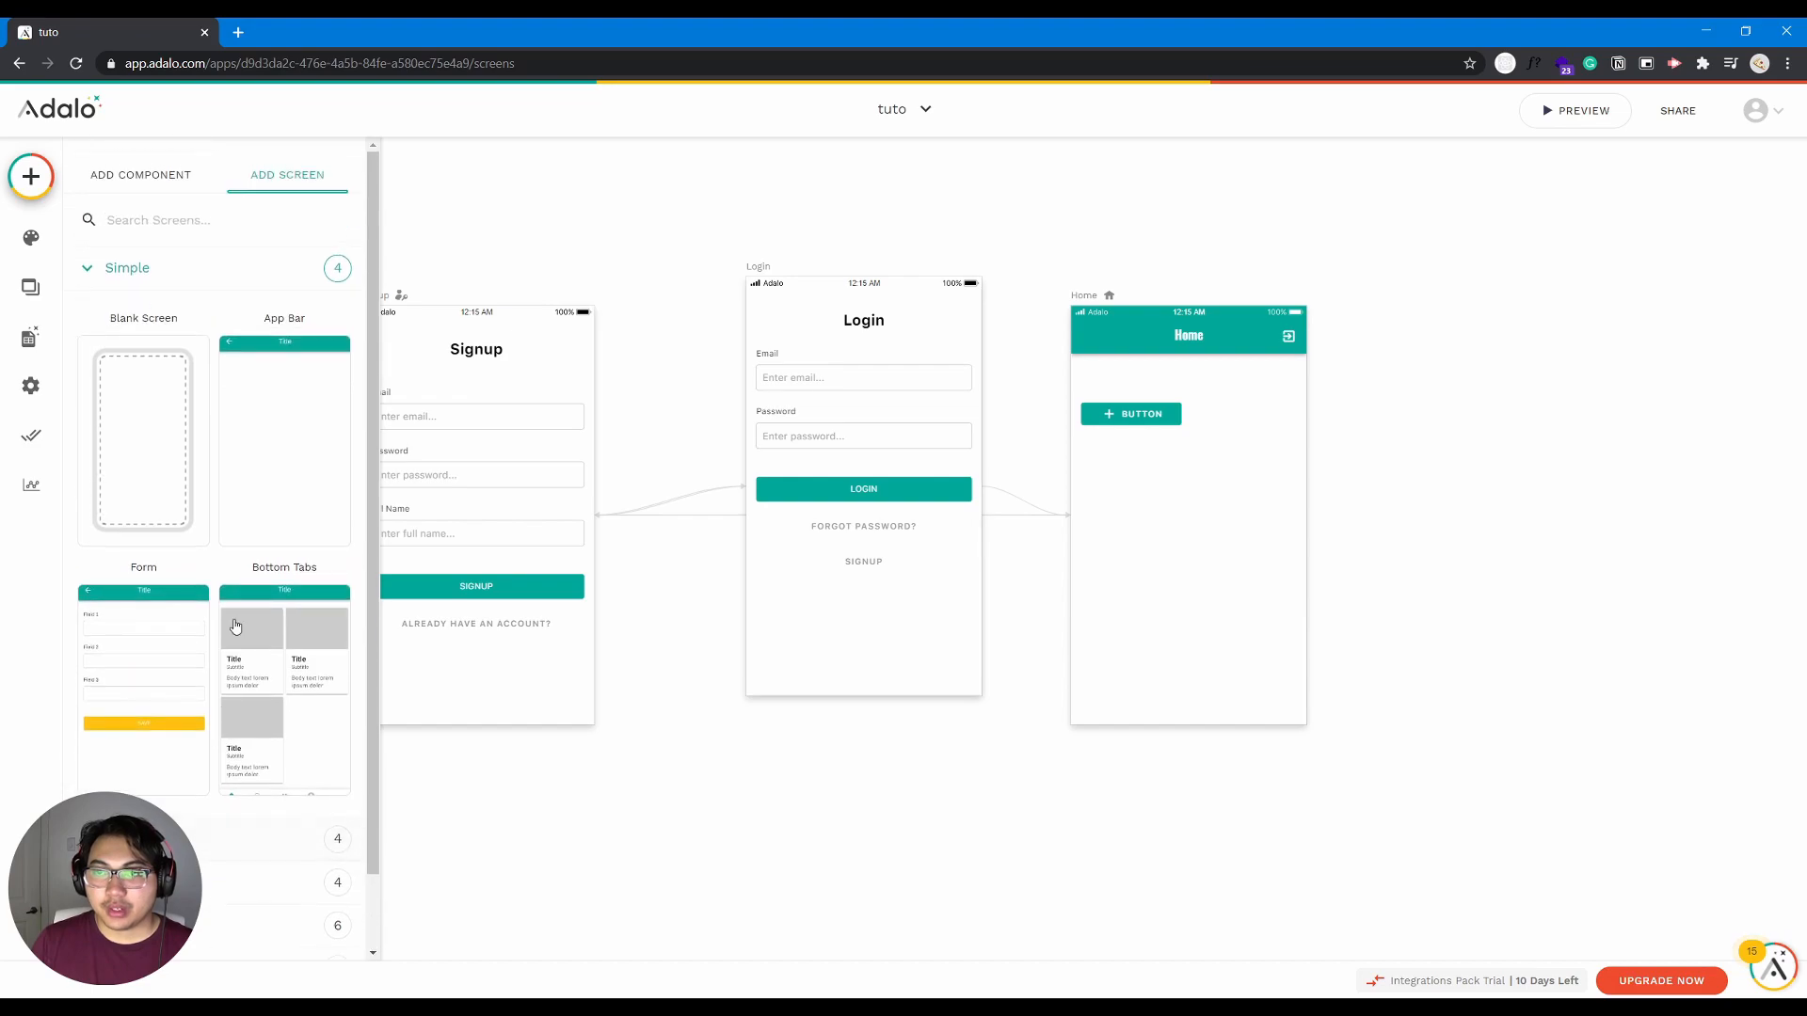
pyautogui.click(283, 477)
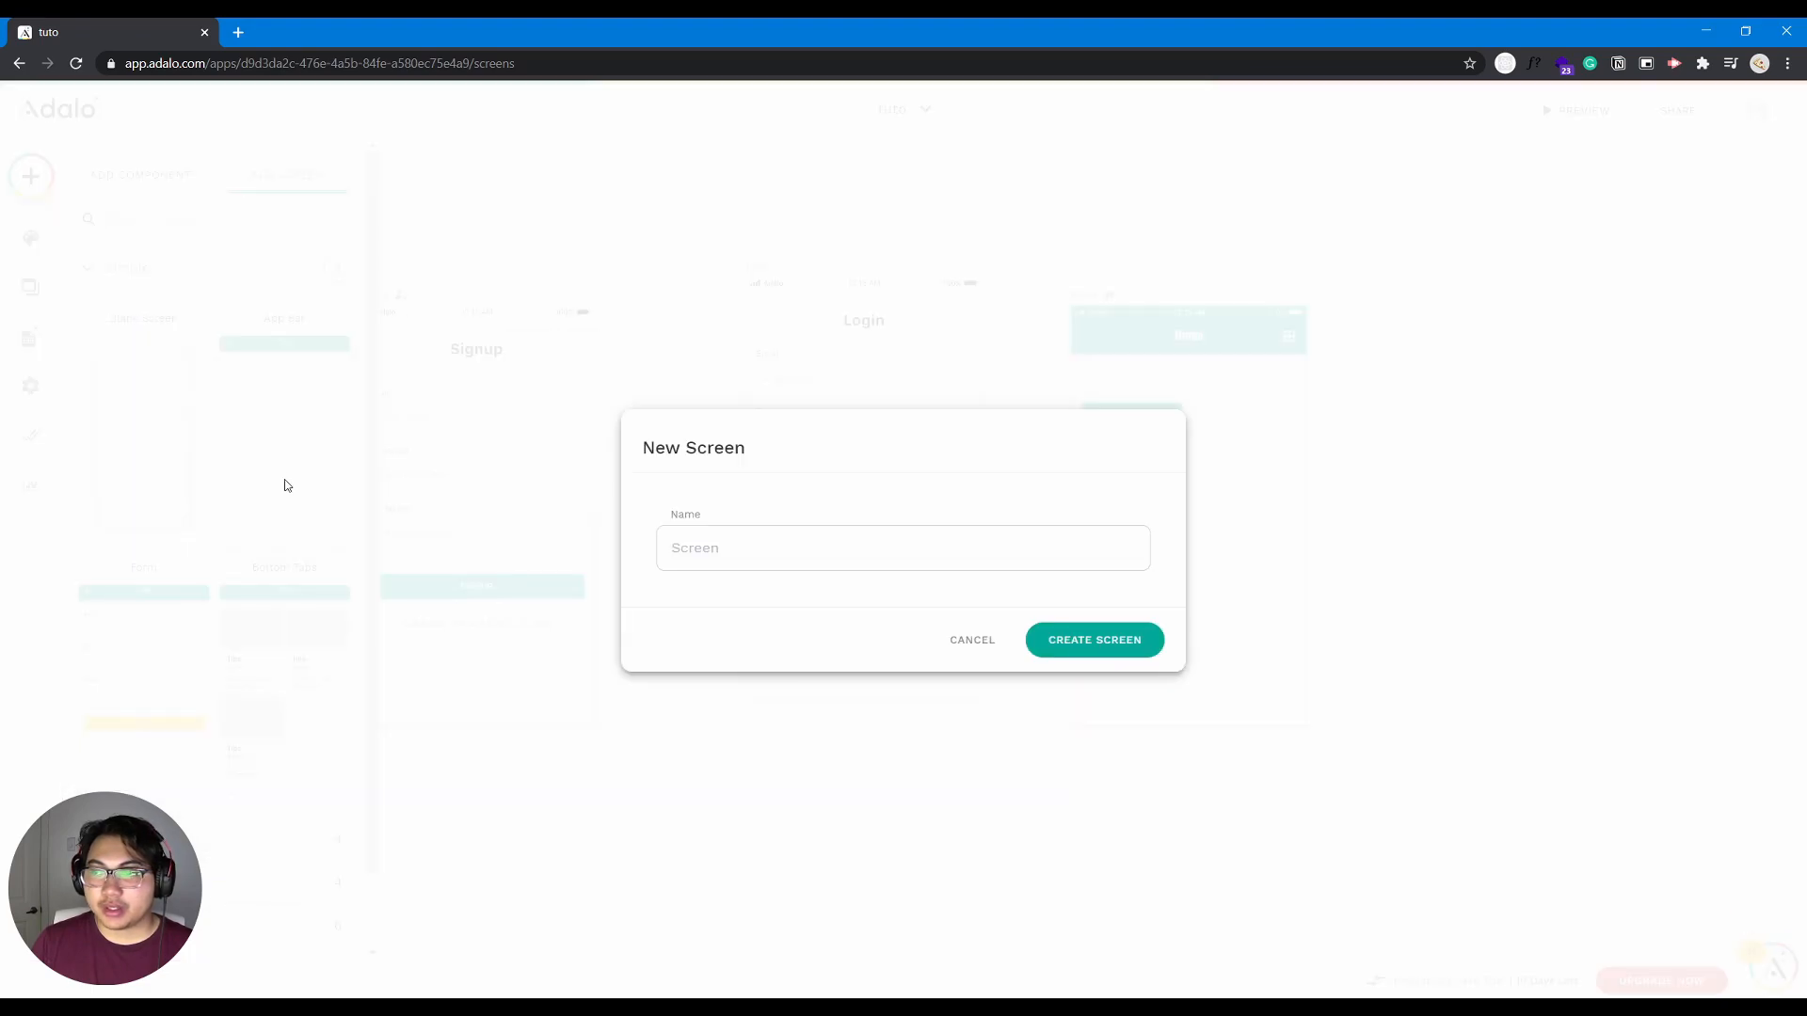
pyautogui.write('new')
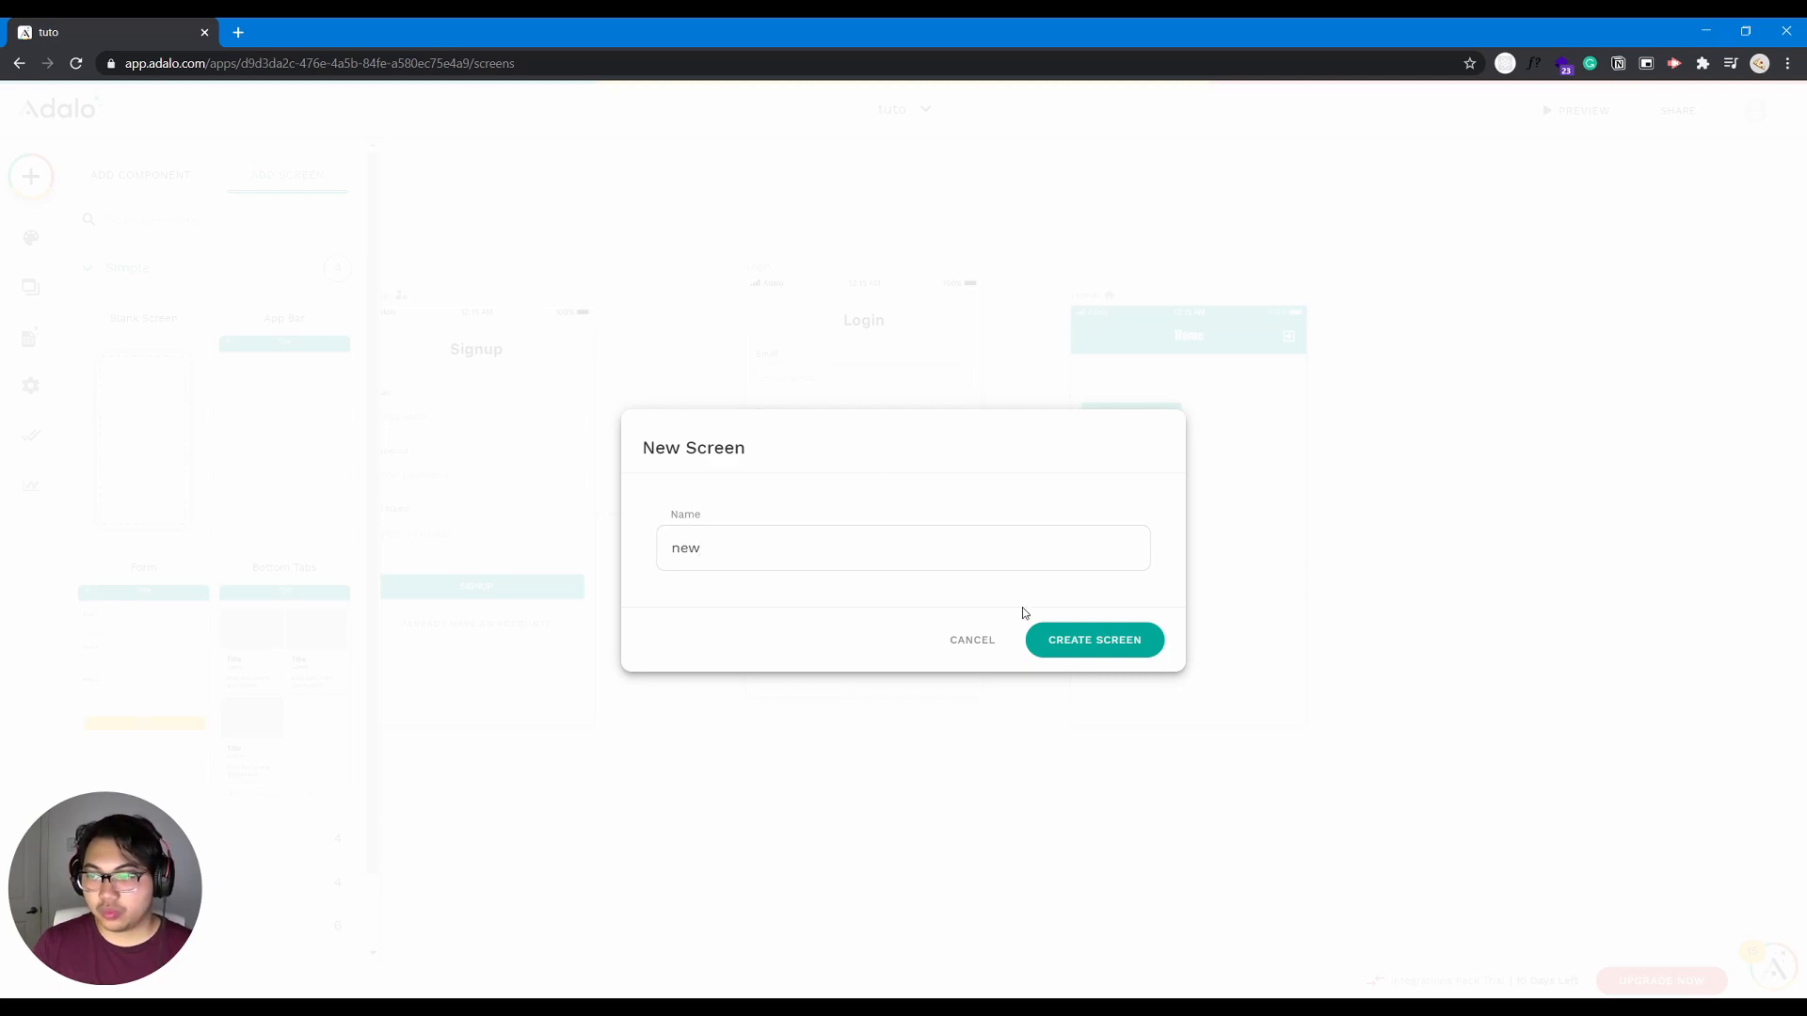
pyautogui.click(1072, 646)
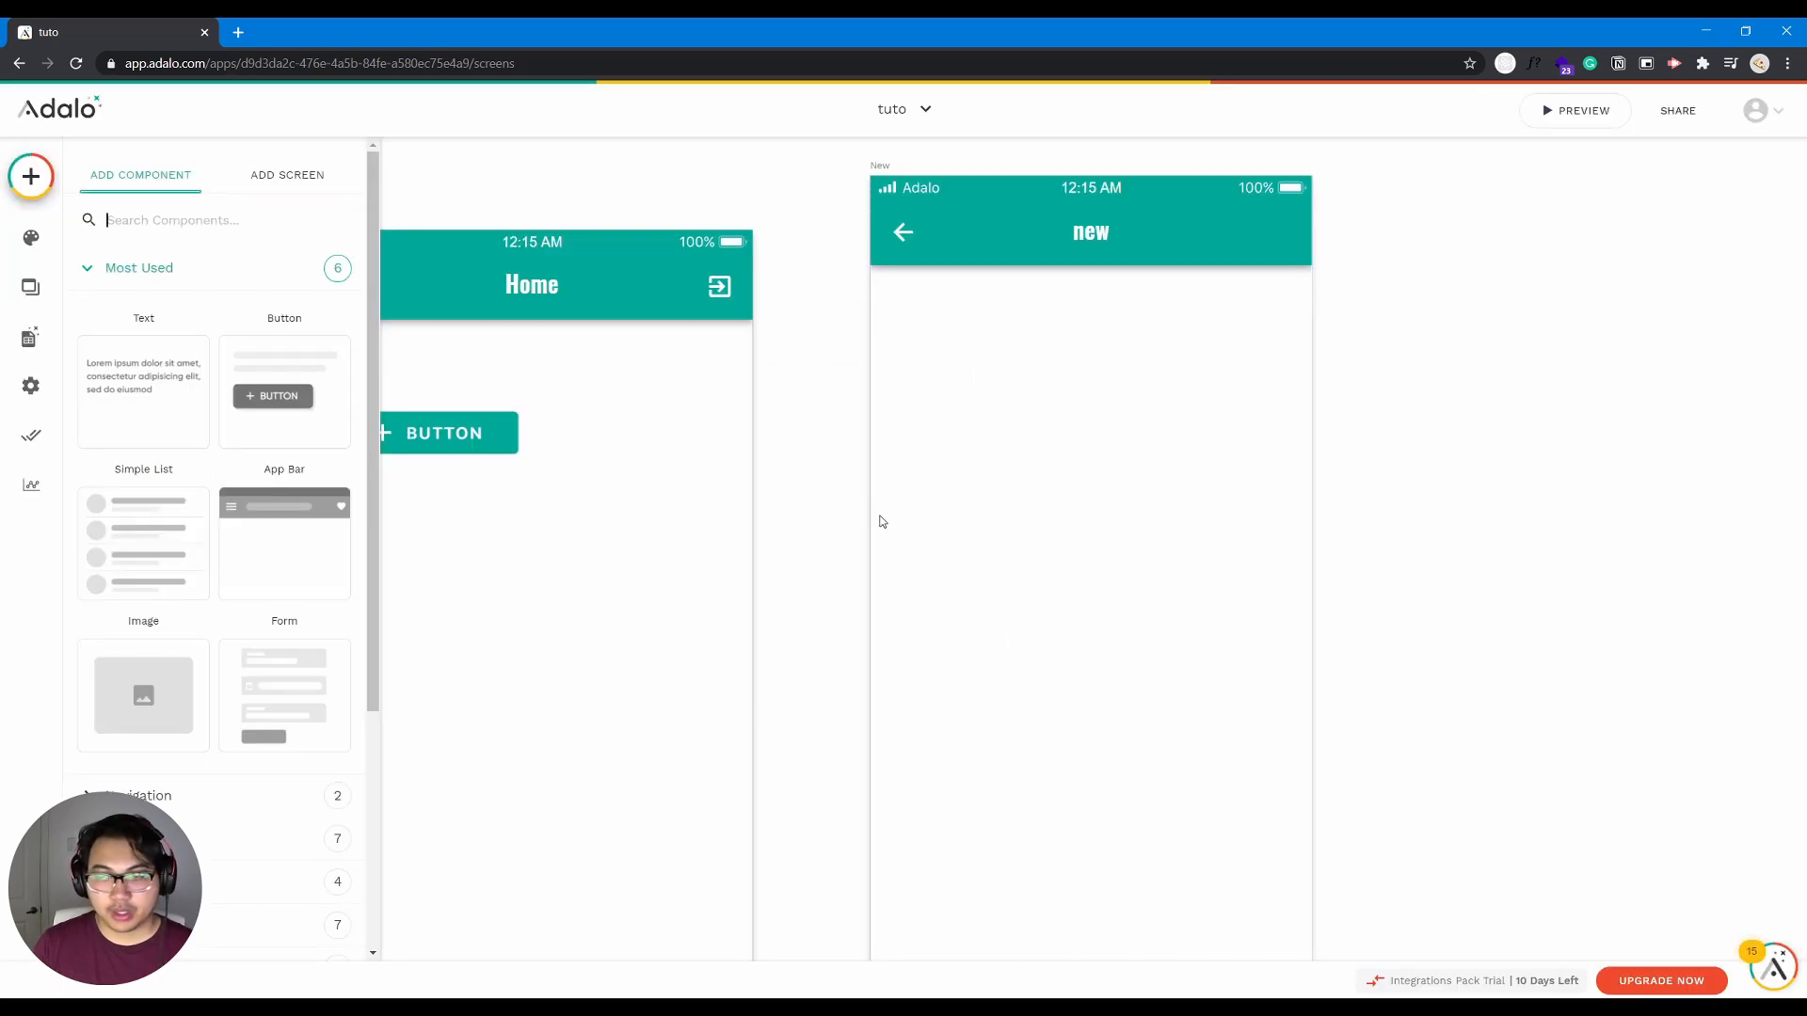
# - Move the New screen slightly farther away from the Home screen on the canvas
pyautogui.scroll(-10, 880, 520)
pyautogui.scroll(8, 881, 523)
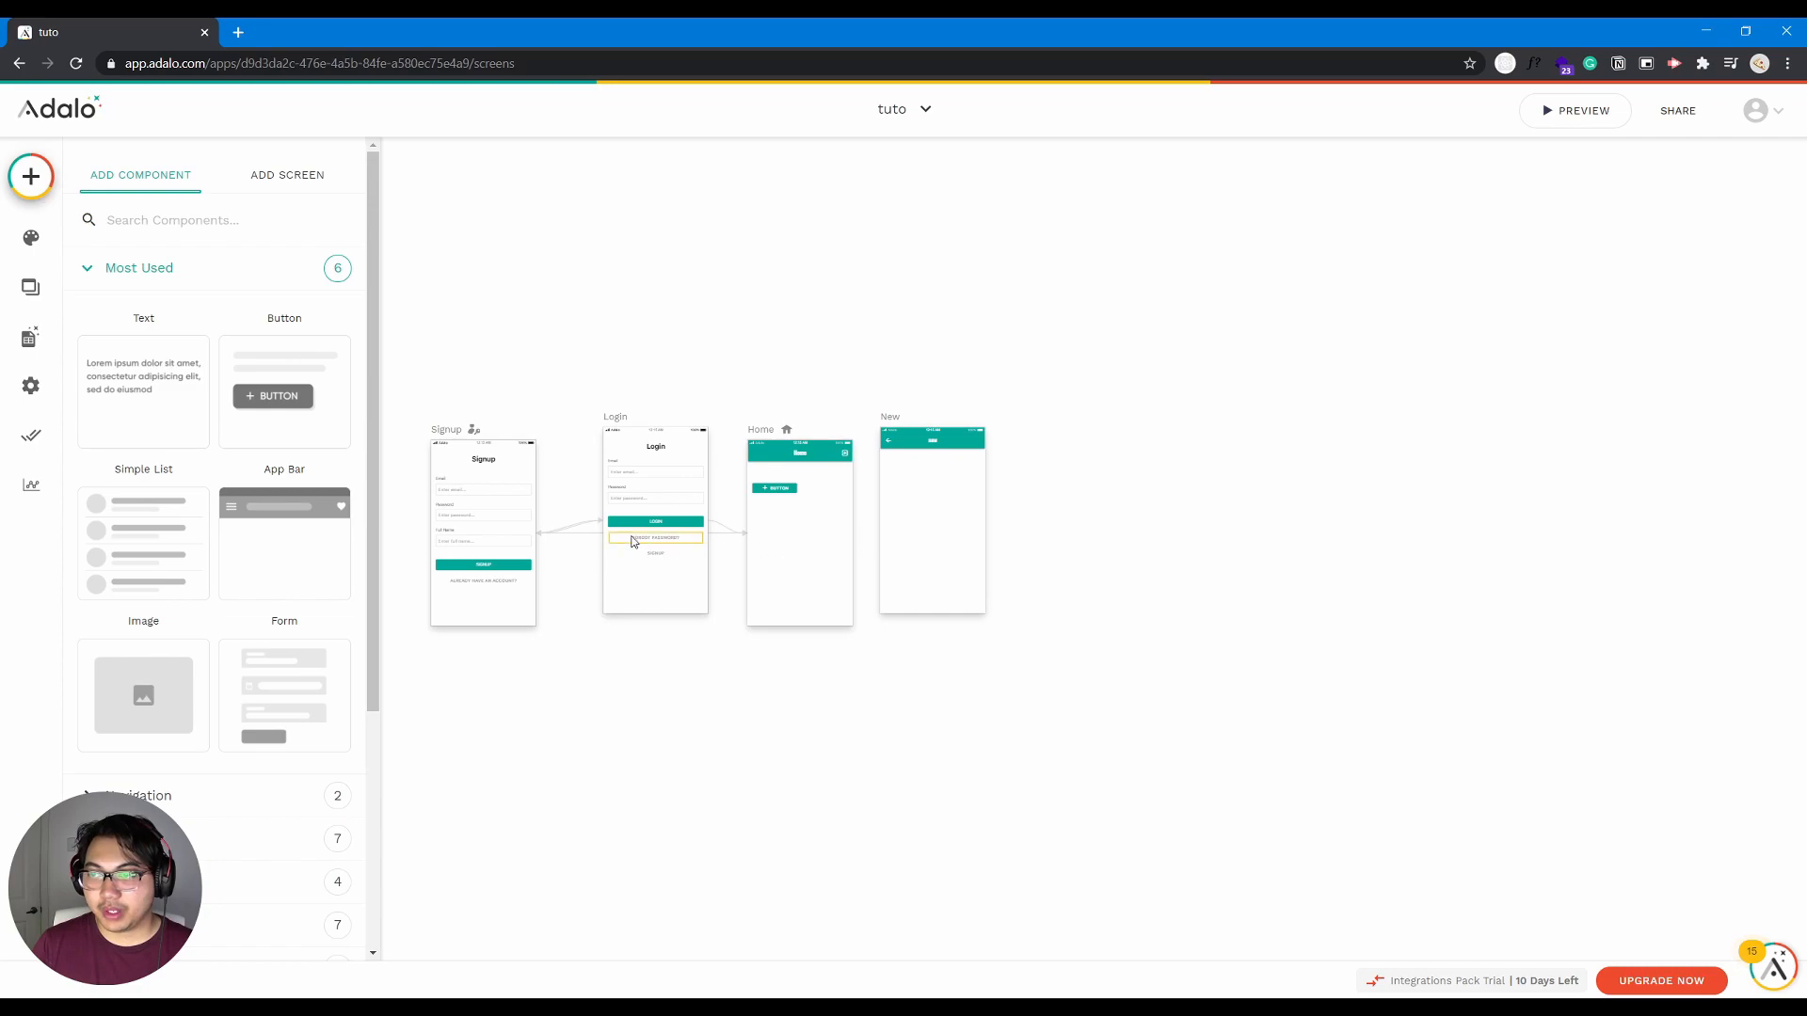
pyautogui.moveTo(868, 420); pyautogui.dragTo(899, 421)
pyautogui.moveTo(621, 713); pyautogui.dragTo(803, 731)
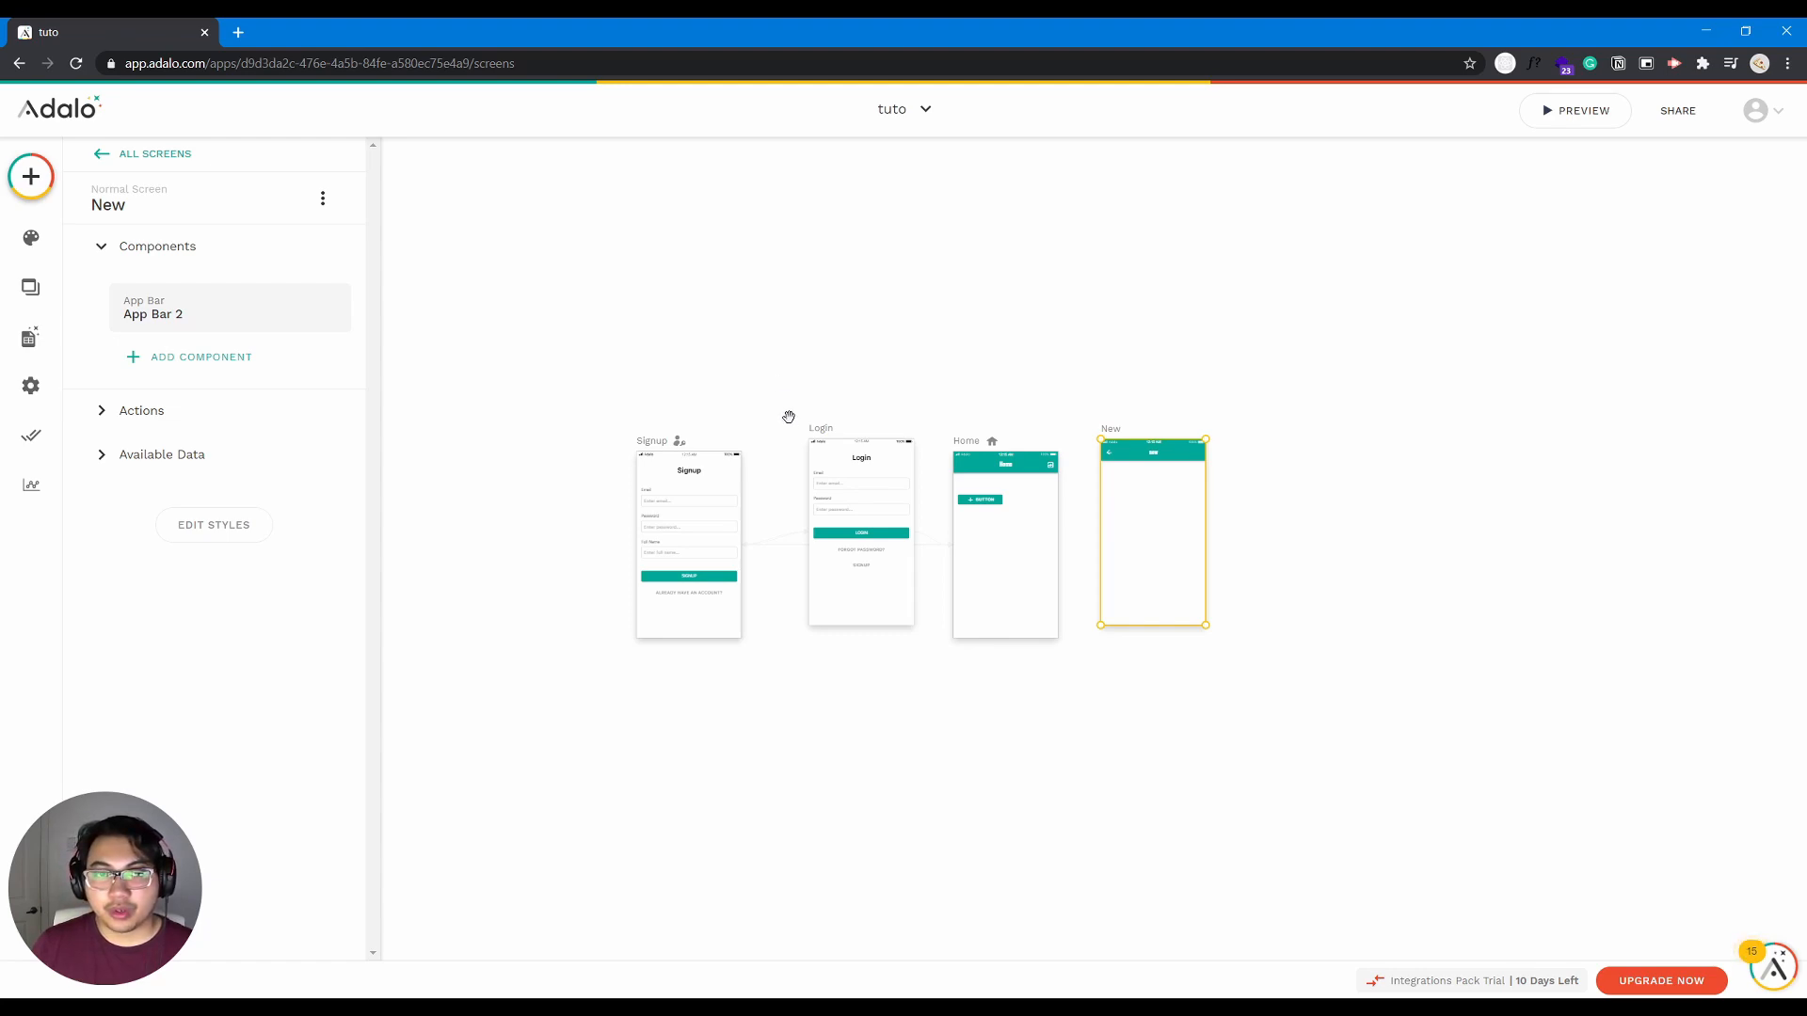
# - Examine the arrangement of the four screens across the canvas, both as an overview and close up
pyautogui.moveTo(850, 709)
pyautogui.mouseDown()
pyautogui.moveTo(766, 710)
pyautogui.moveTo(993, 756)
pyautogui.moveTo(866, 629)
pyautogui.moveTo(892, 832)
pyautogui.moveTo(794, 681)
pyautogui.moveTo(895, 734)
pyautogui.moveTo(778, 734)
pyautogui.moveTo(983, 662)
pyautogui.moveTo(855, 722)
pyautogui.moveTo(706, 746)
pyautogui.moveTo(948, 709)
pyautogui.moveTo(872, 710)
pyautogui.mouseUp()
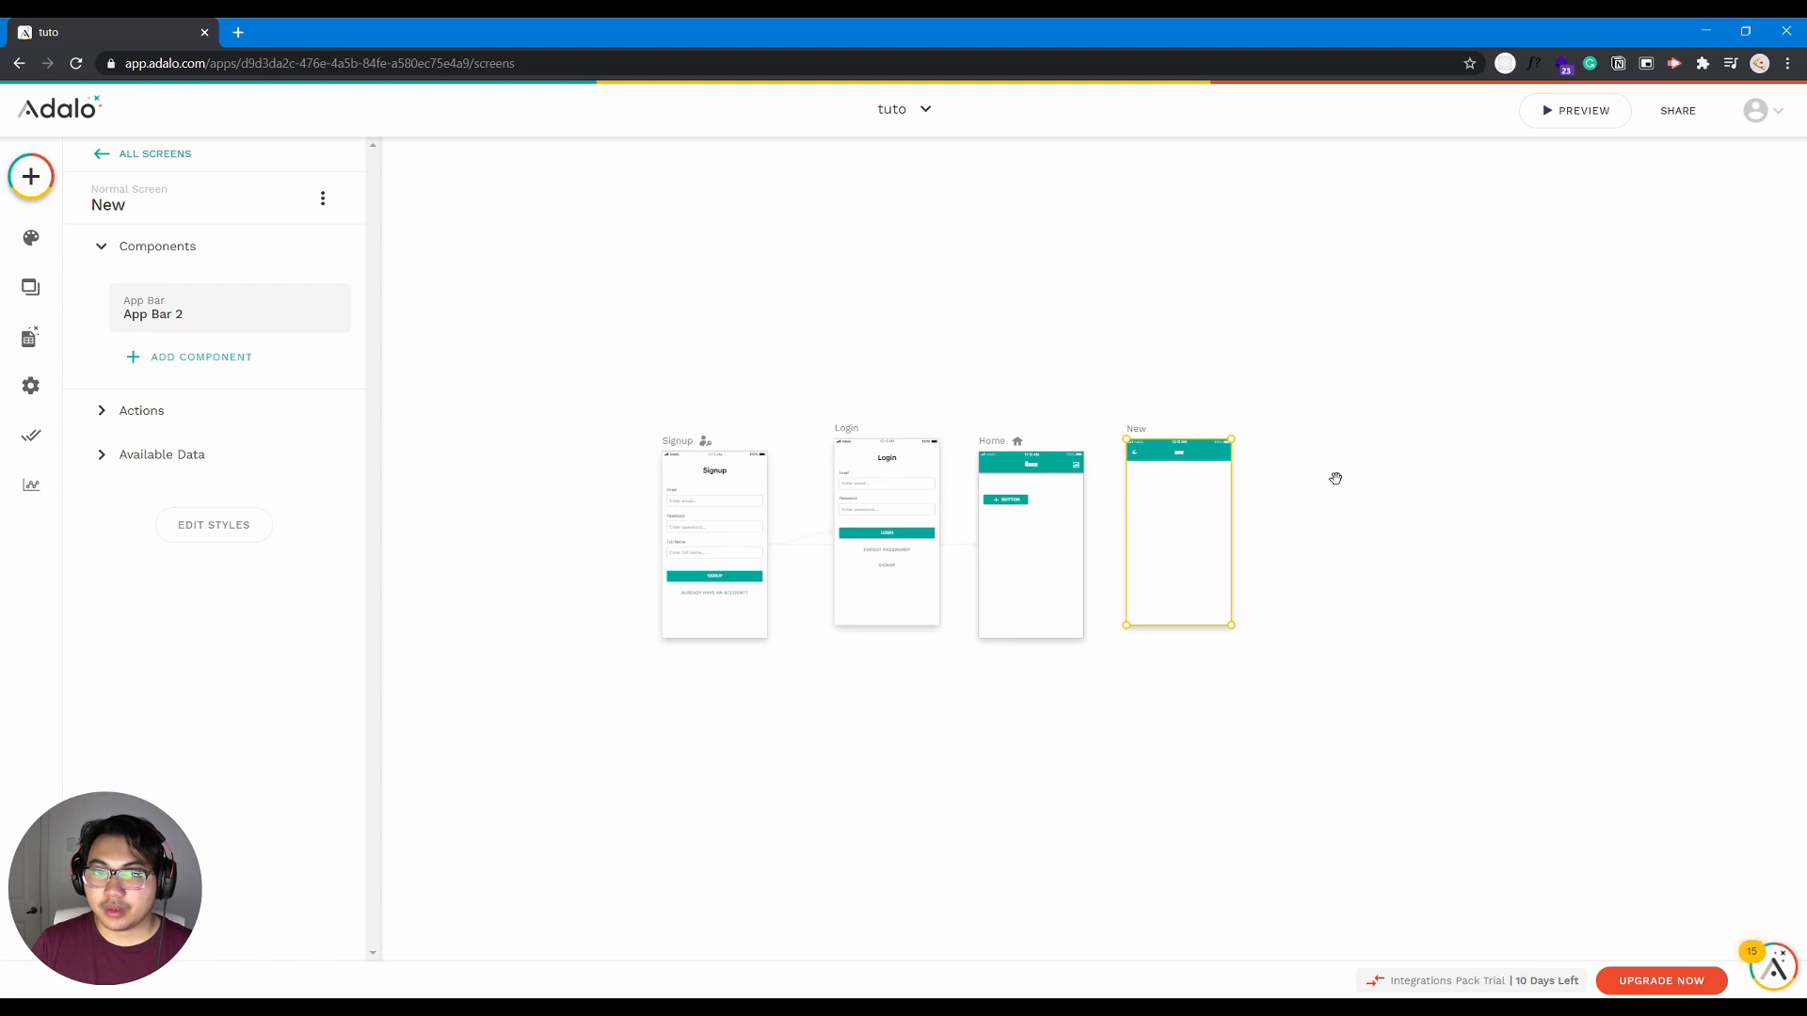
pyautogui.moveTo(947, 759); pyautogui.dragTo(974, 723)
pyautogui.moveTo(1026, 322); pyautogui.dragTo(984, 343)
pyautogui.moveTo(973, 710); pyautogui.dragTo(940, 704)
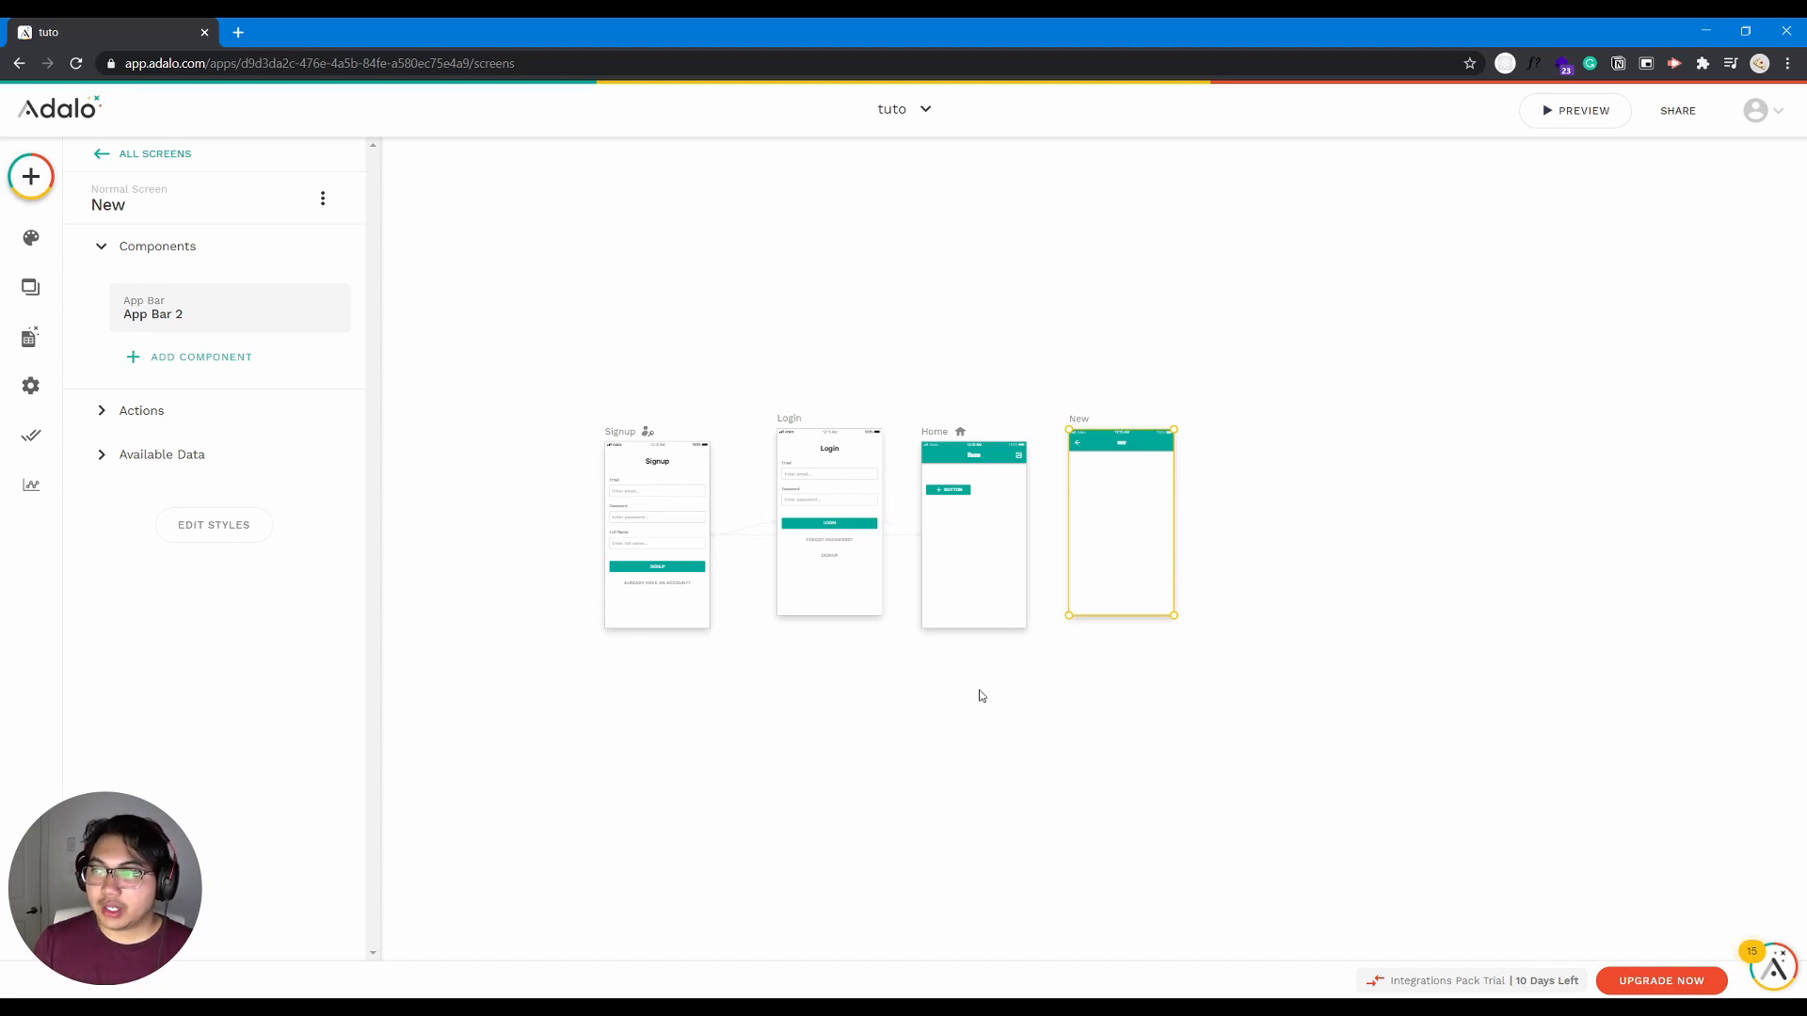
pyautogui.click(1003, 379)
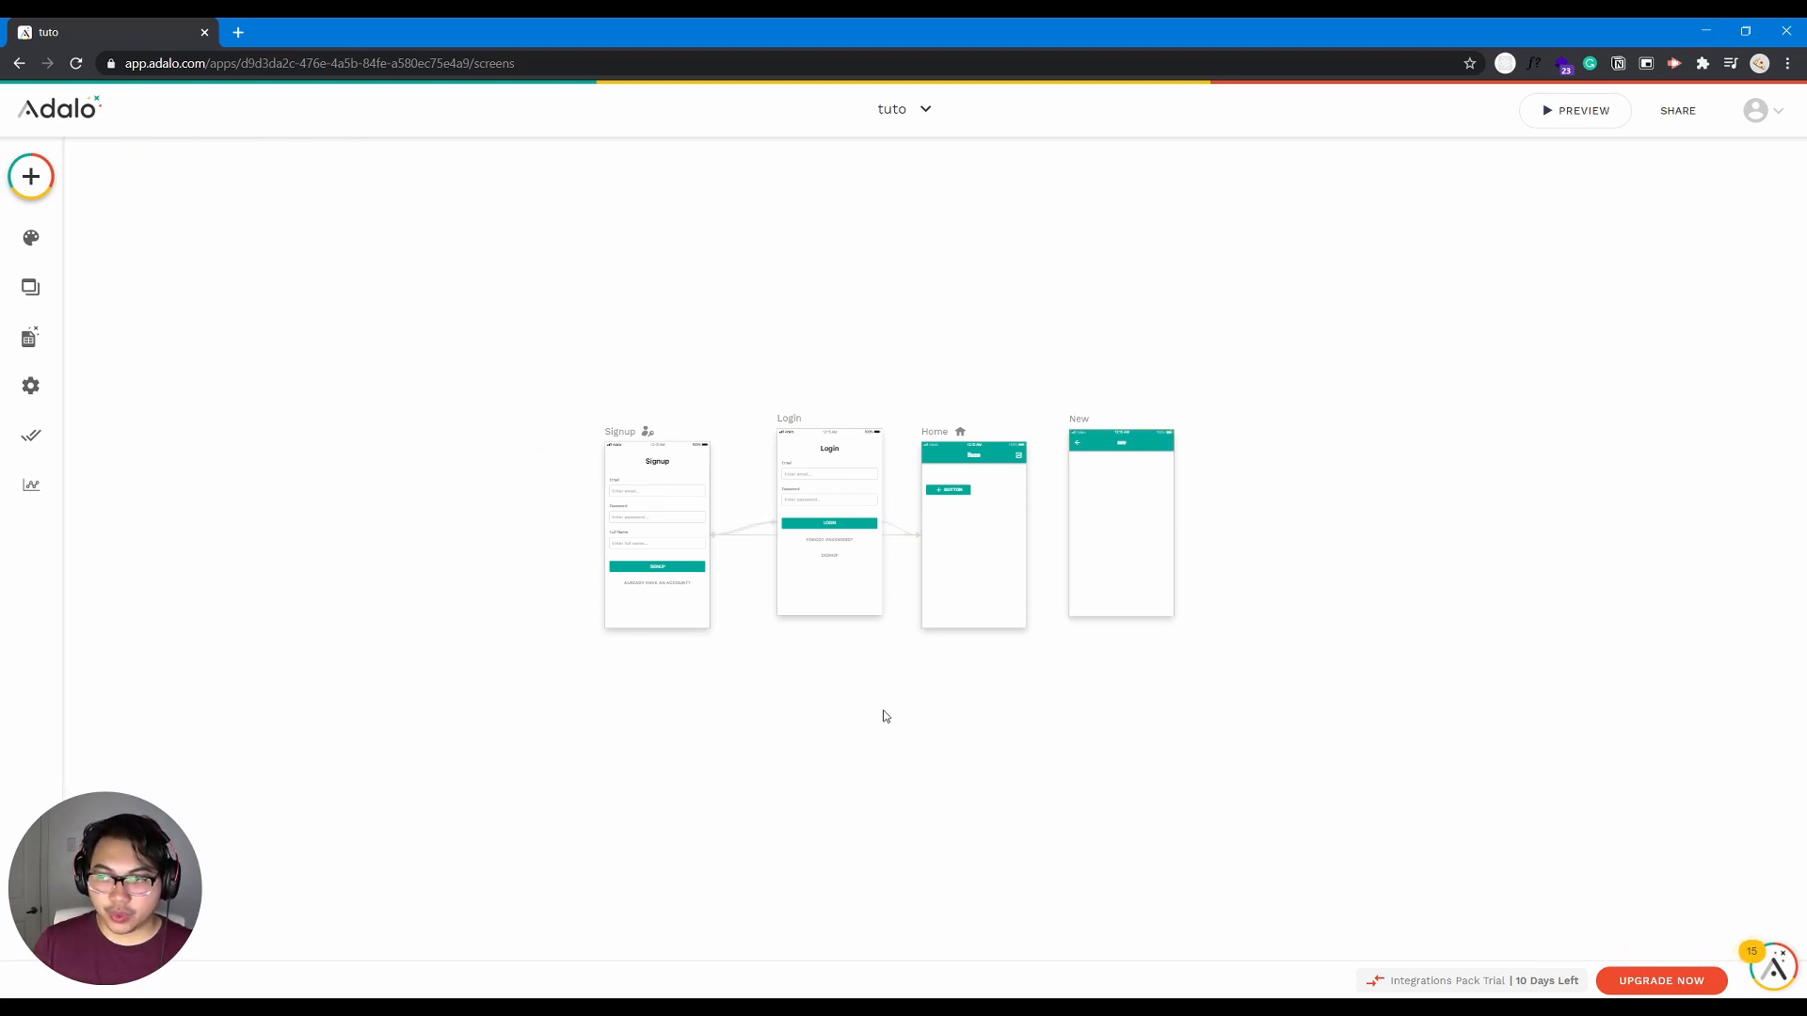
pyautogui.scroll(-5, 887, 713)
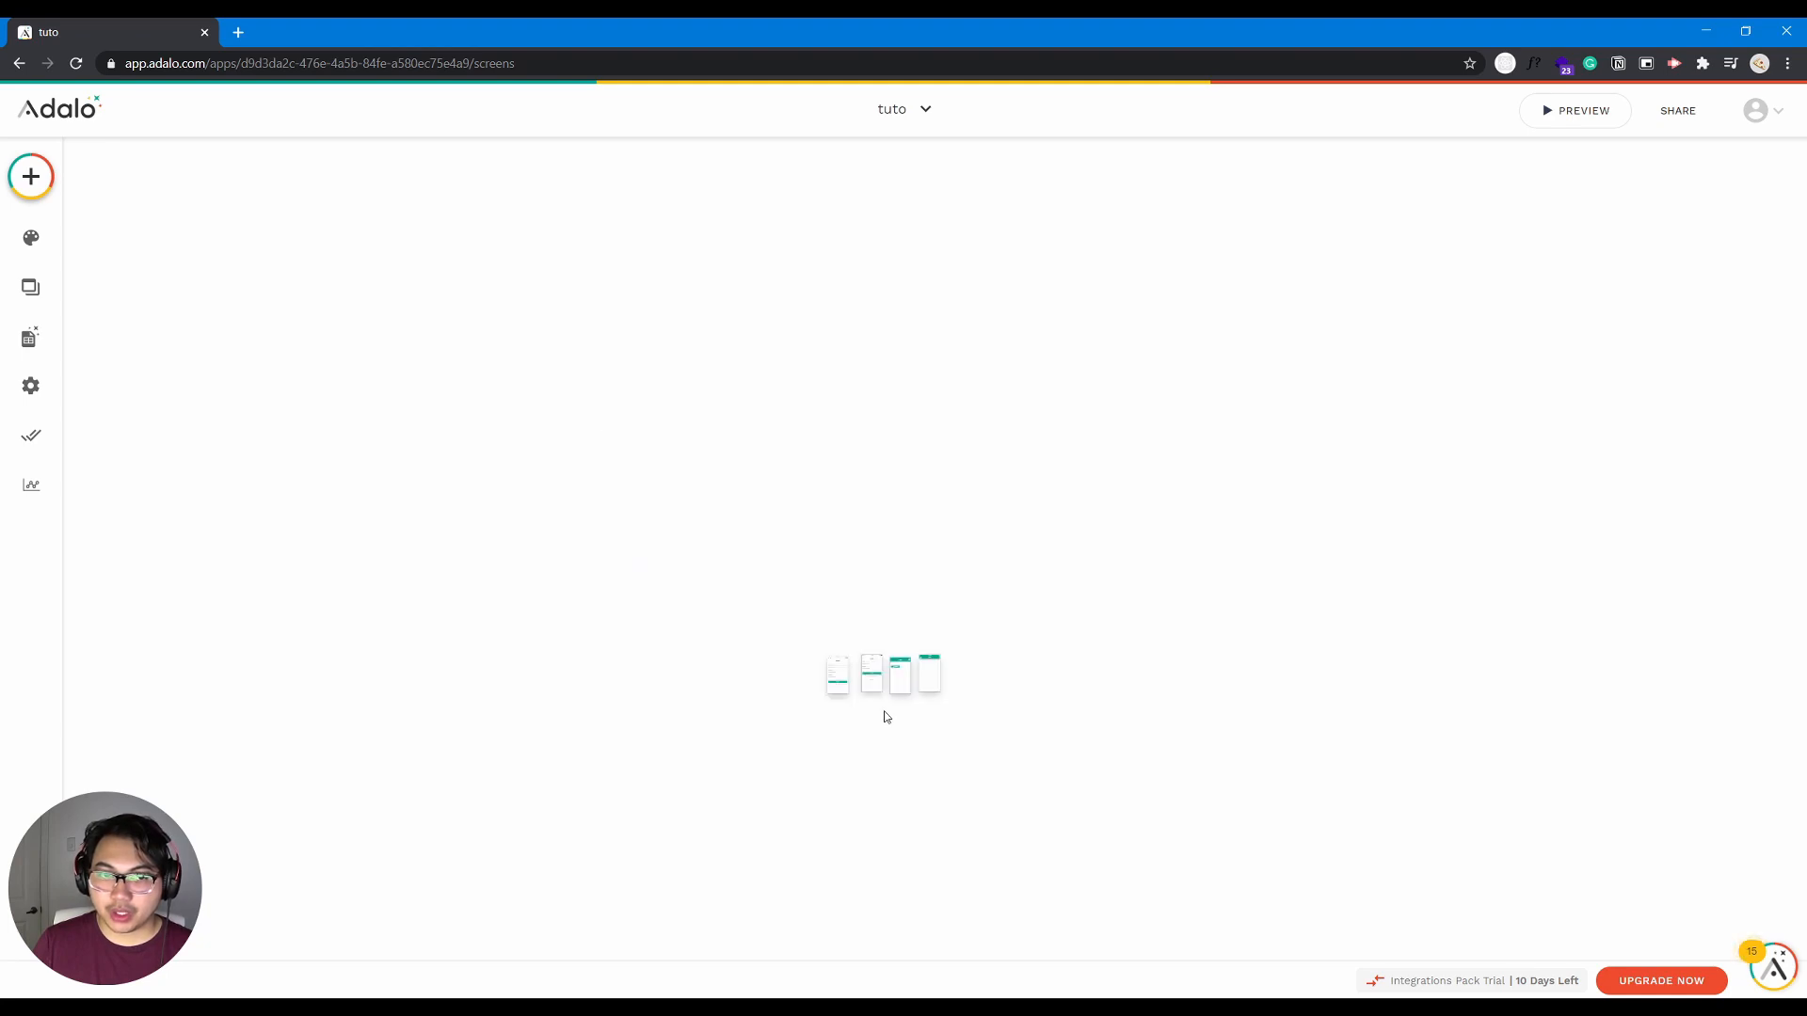
pyautogui.scroll(5, 887, 713)
pyautogui.scroll(5, 896, 576)
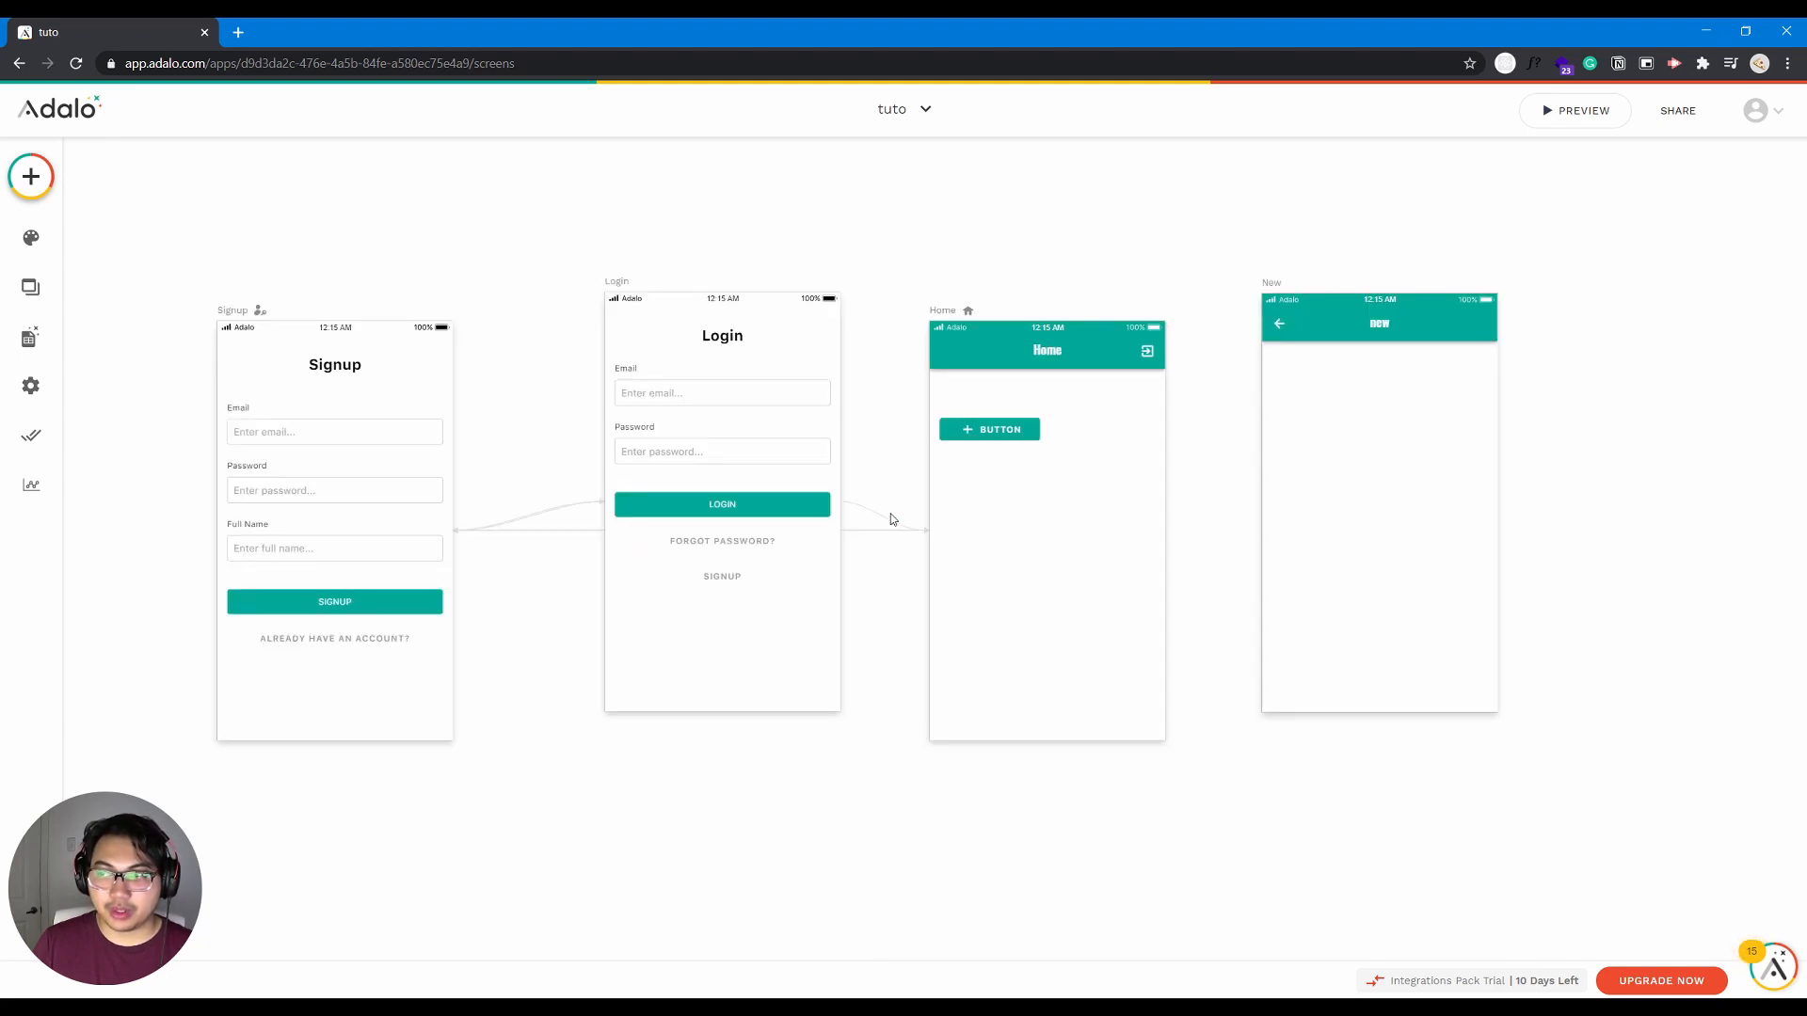
pyautogui.scroll(-8, 888, 518)
pyautogui.scroll(5, 887, 523)
pyautogui.scroll(3, 886, 525)
pyautogui.scroll(-8, 886, 525)
pyautogui.scroll(5, 886, 525)
pyautogui.scroll(3, 886, 525)
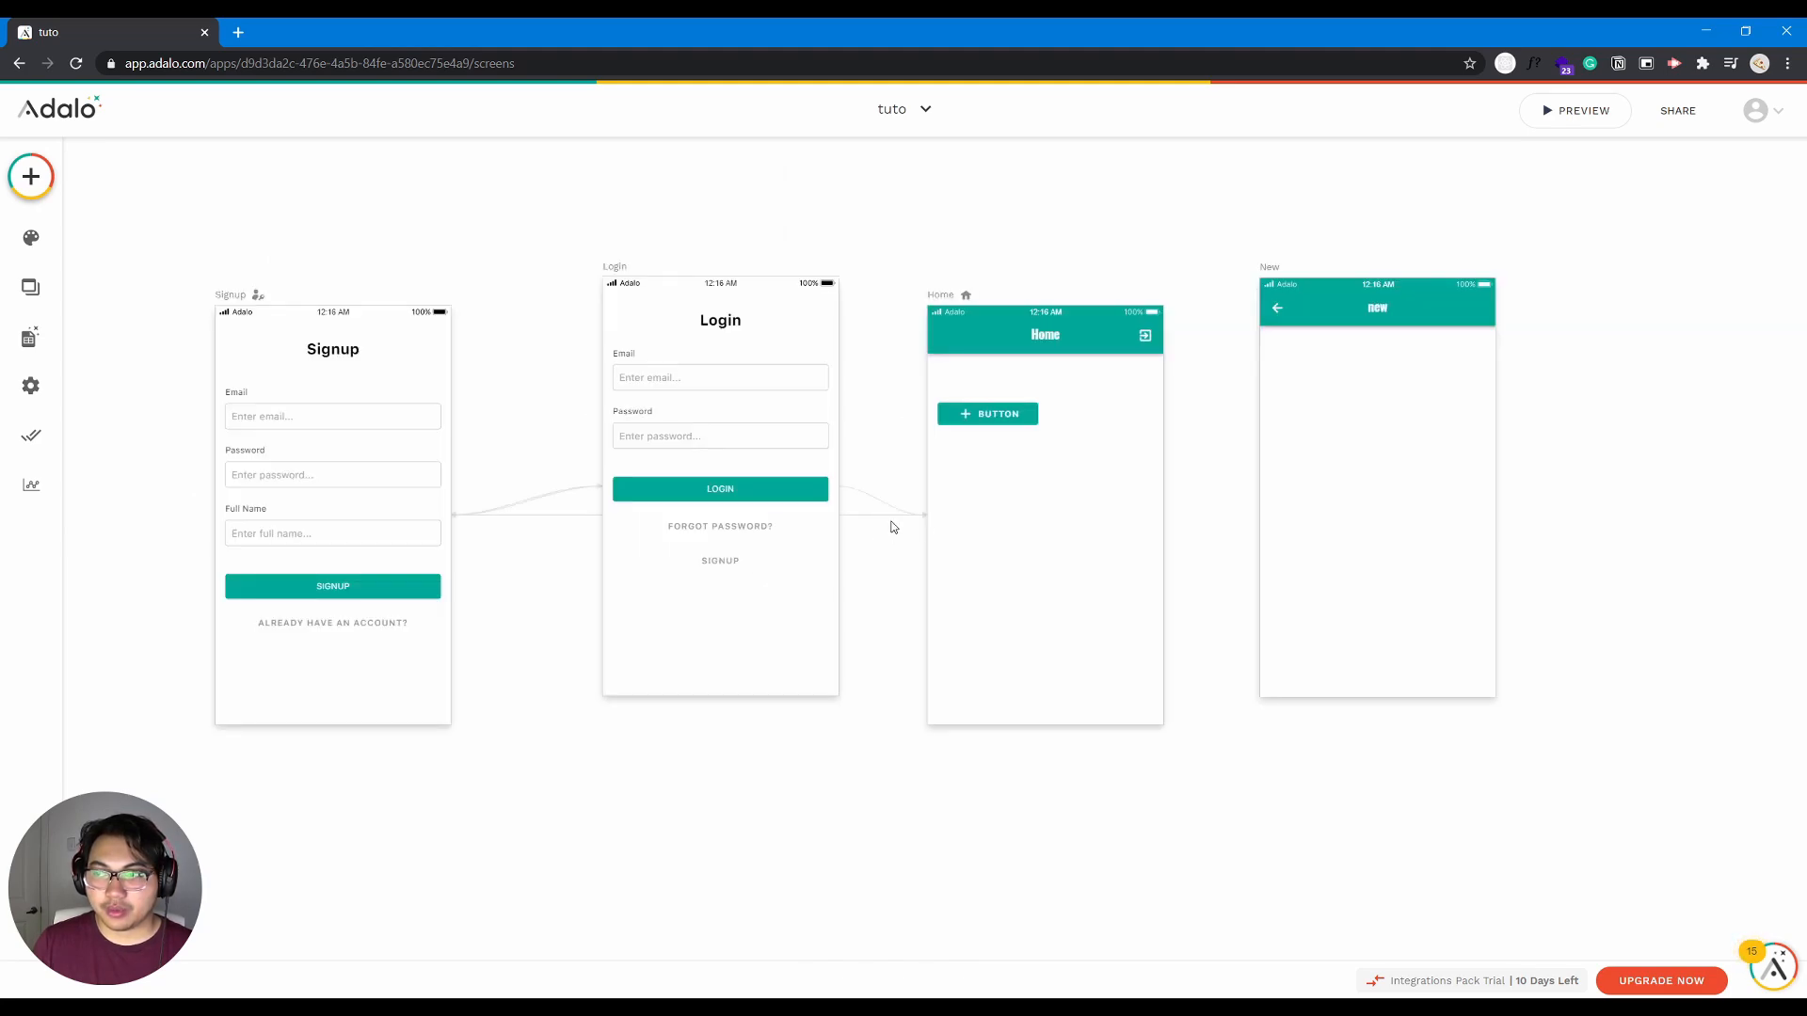
pyautogui.scroll(3, 1313, 410)
pyautogui.scroll(-10, 1299, 395)
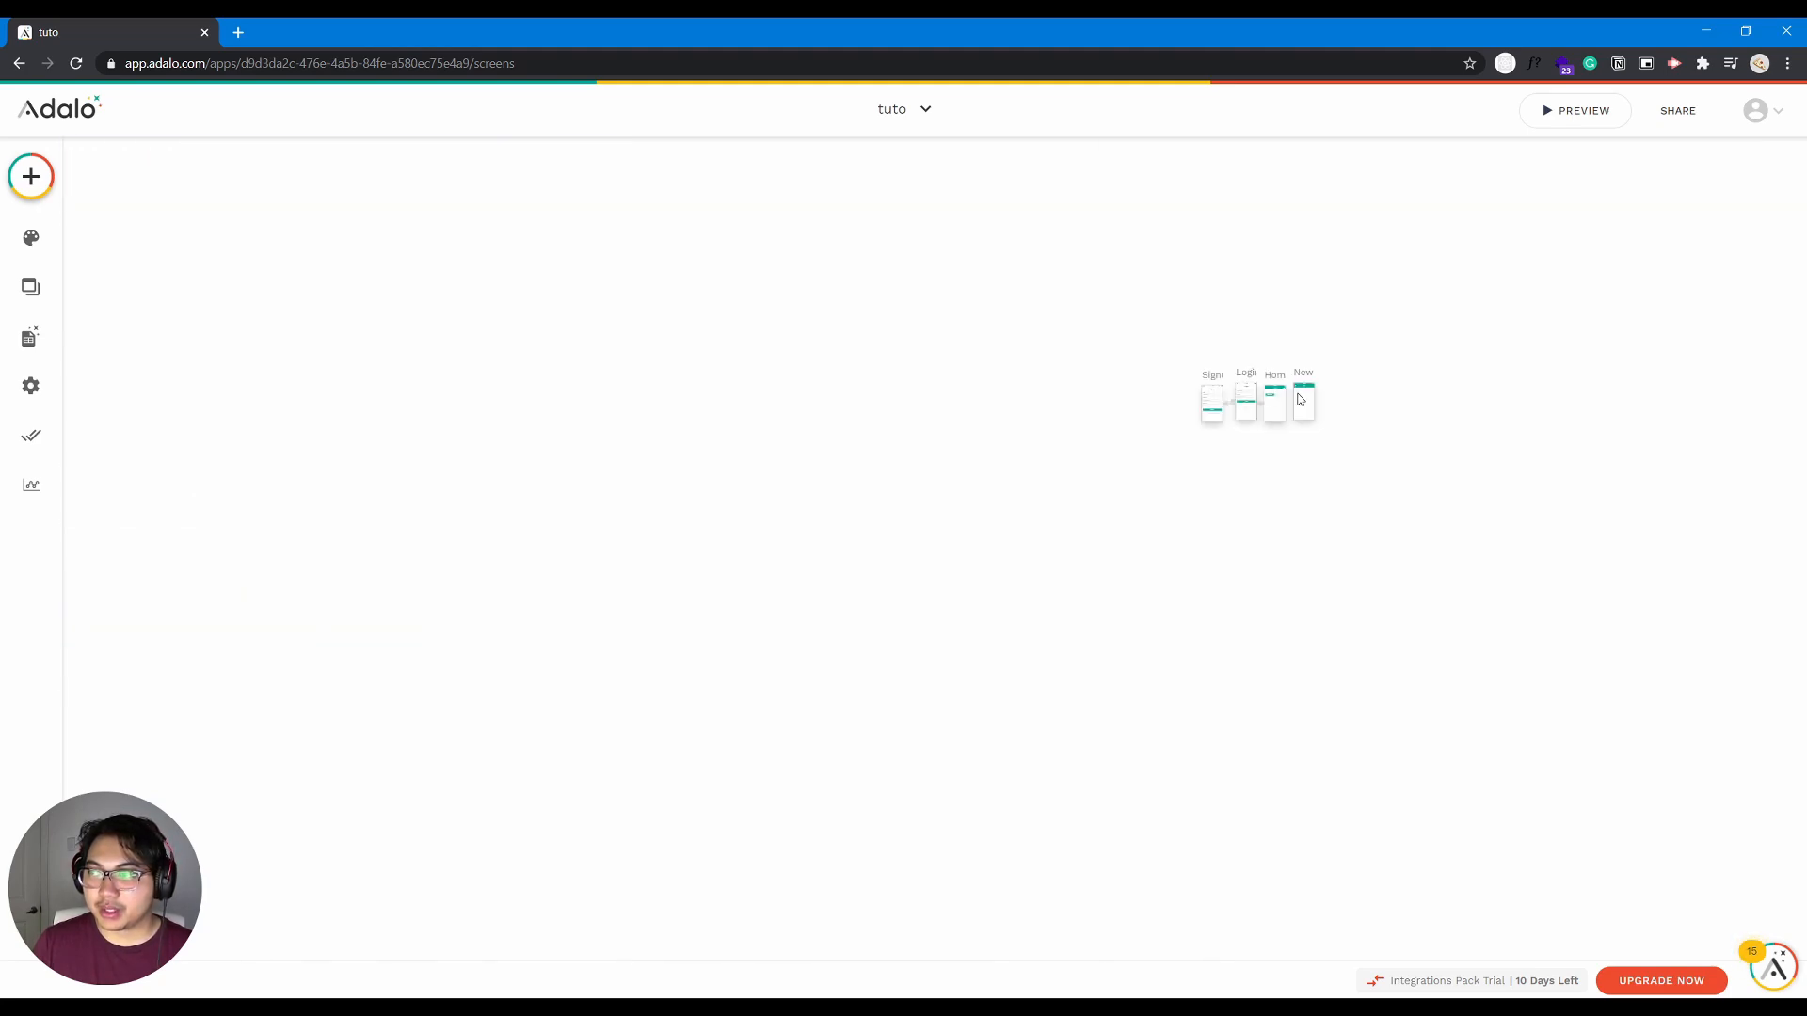
pyautogui.moveTo(1214, 488); pyautogui.dragTo(841, 595)
pyautogui.scroll(3, 931, 596)
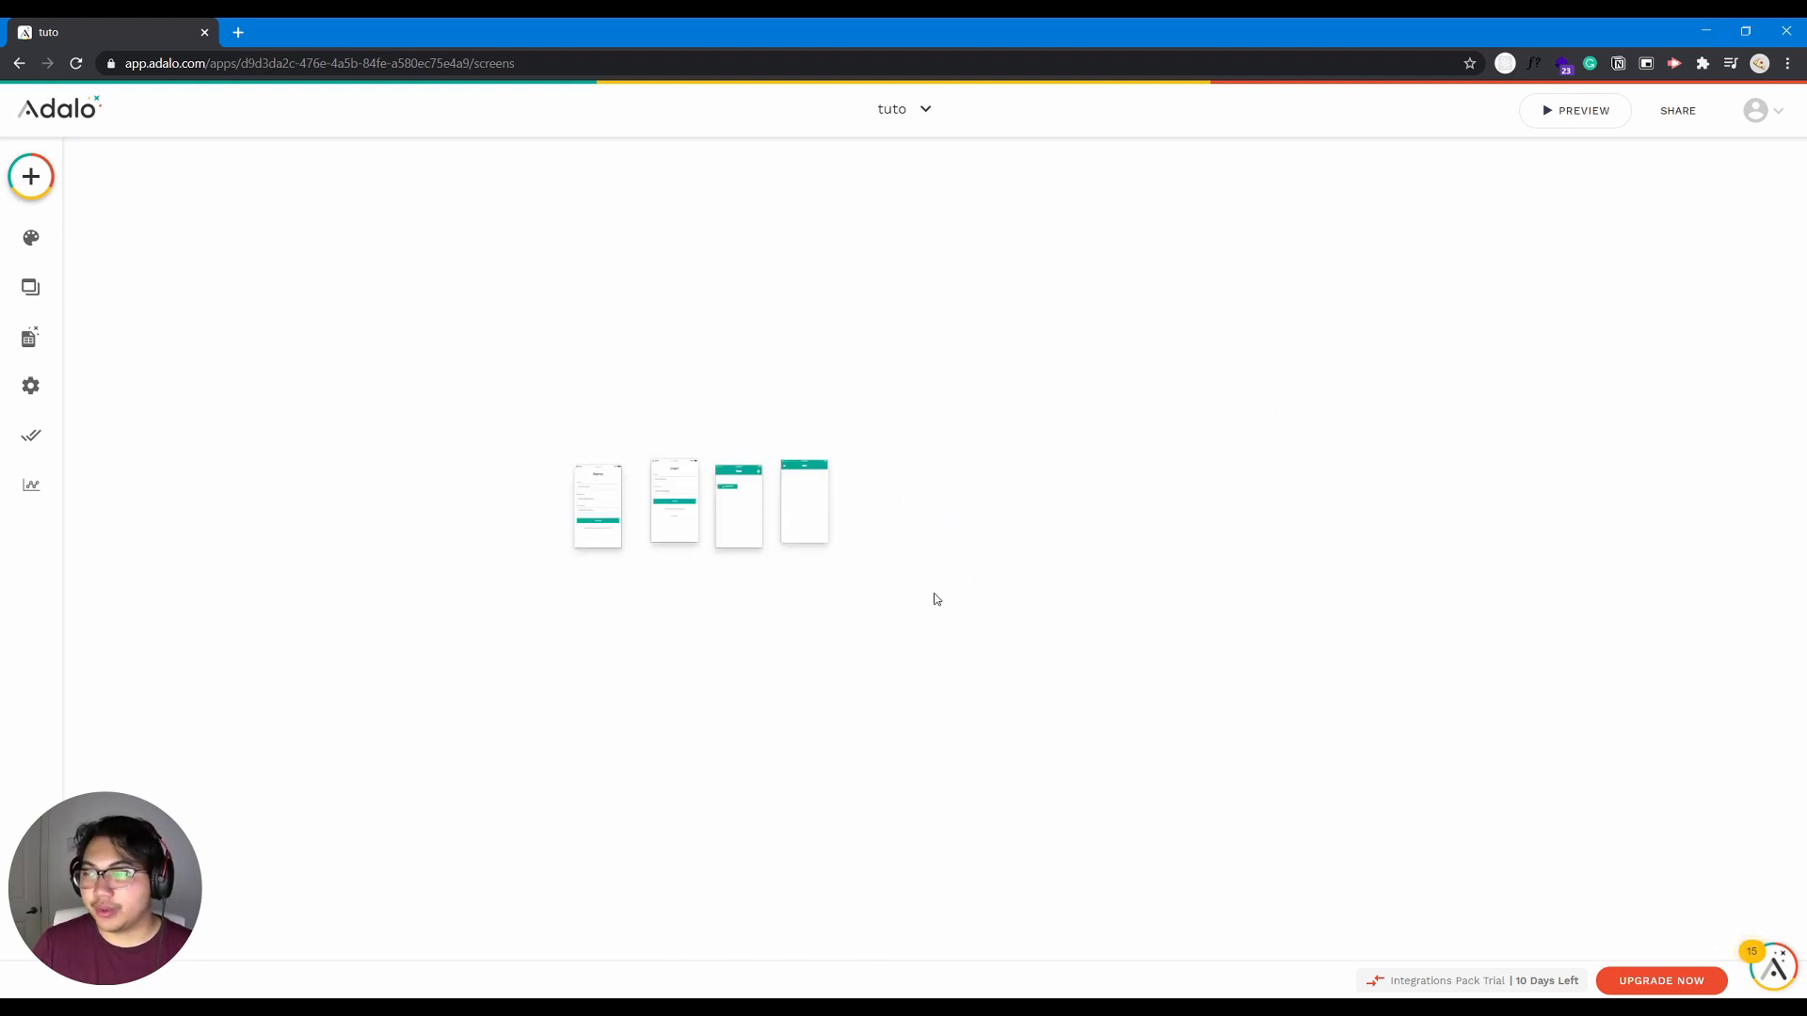
pyautogui.scroll(3, 931, 596)
pyautogui.moveTo(739, 558); pyautogui.dragTo(904, 628)
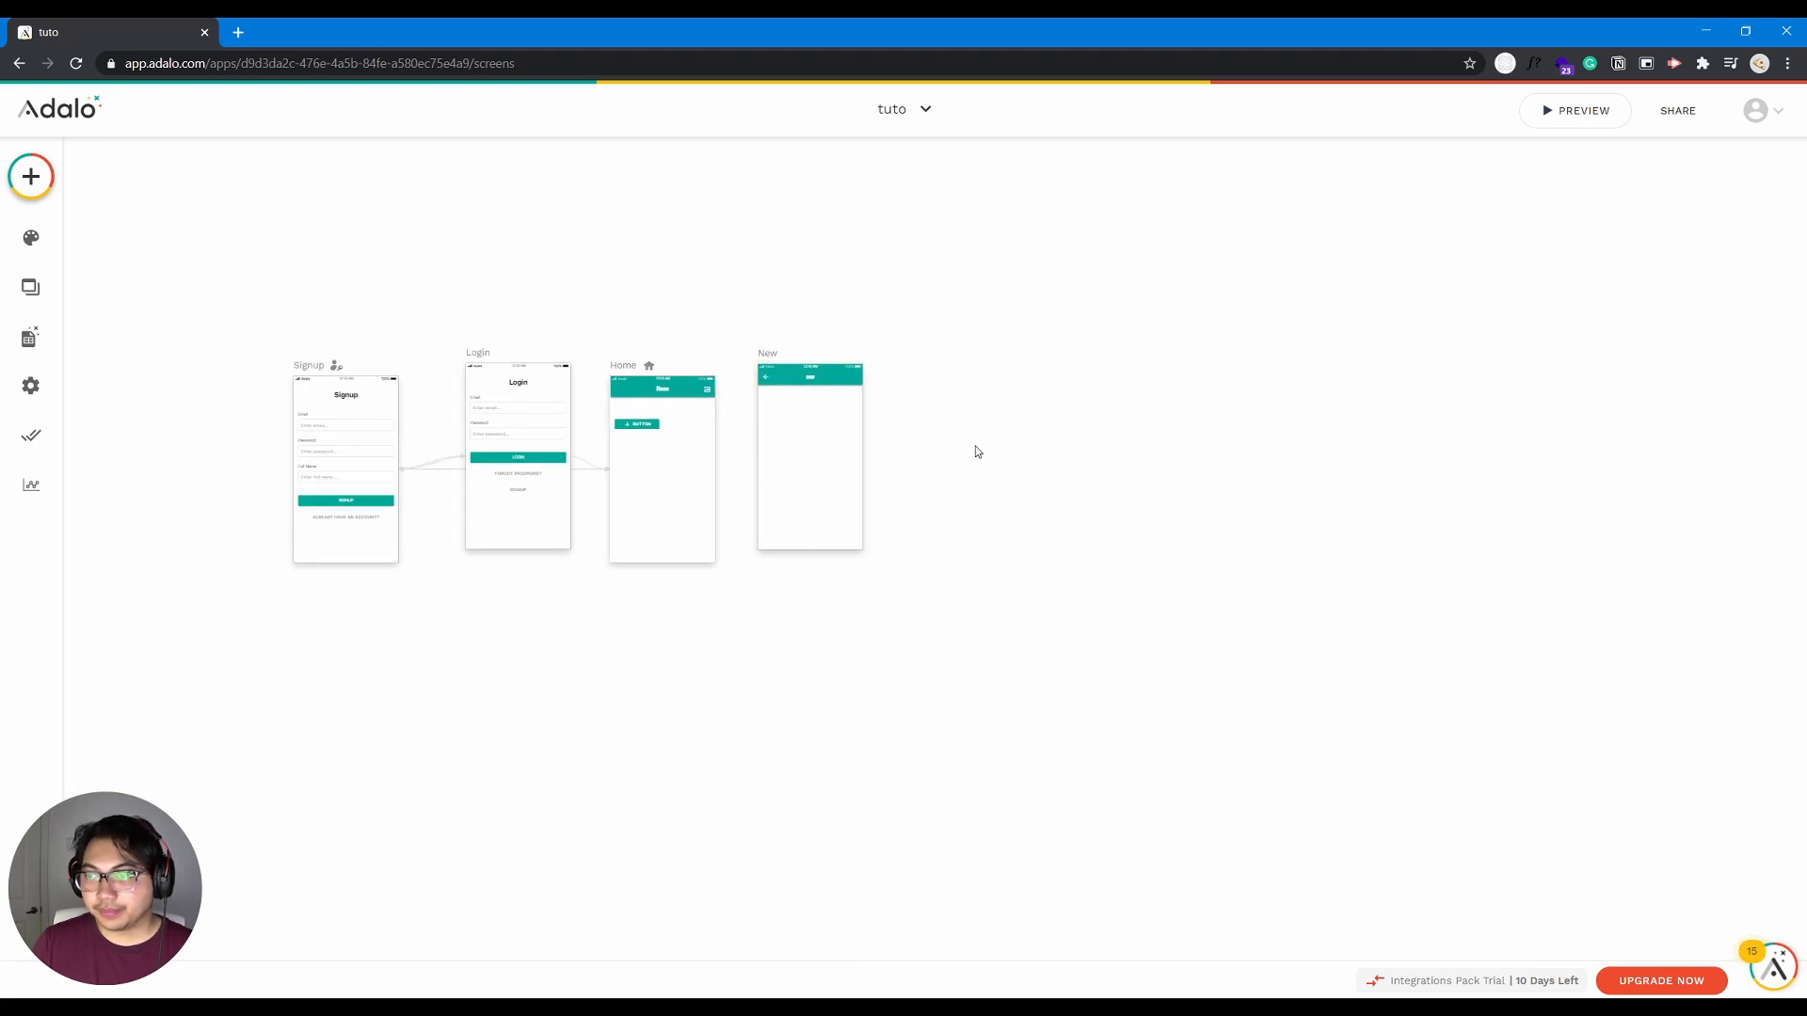
# - Widen the gap between Home and New by moving the New screen outward and slightly down
pyautogui.moveTo(769, 354); pyautogui.dragTo(792, 361)
pyautogui.click(768, 652)
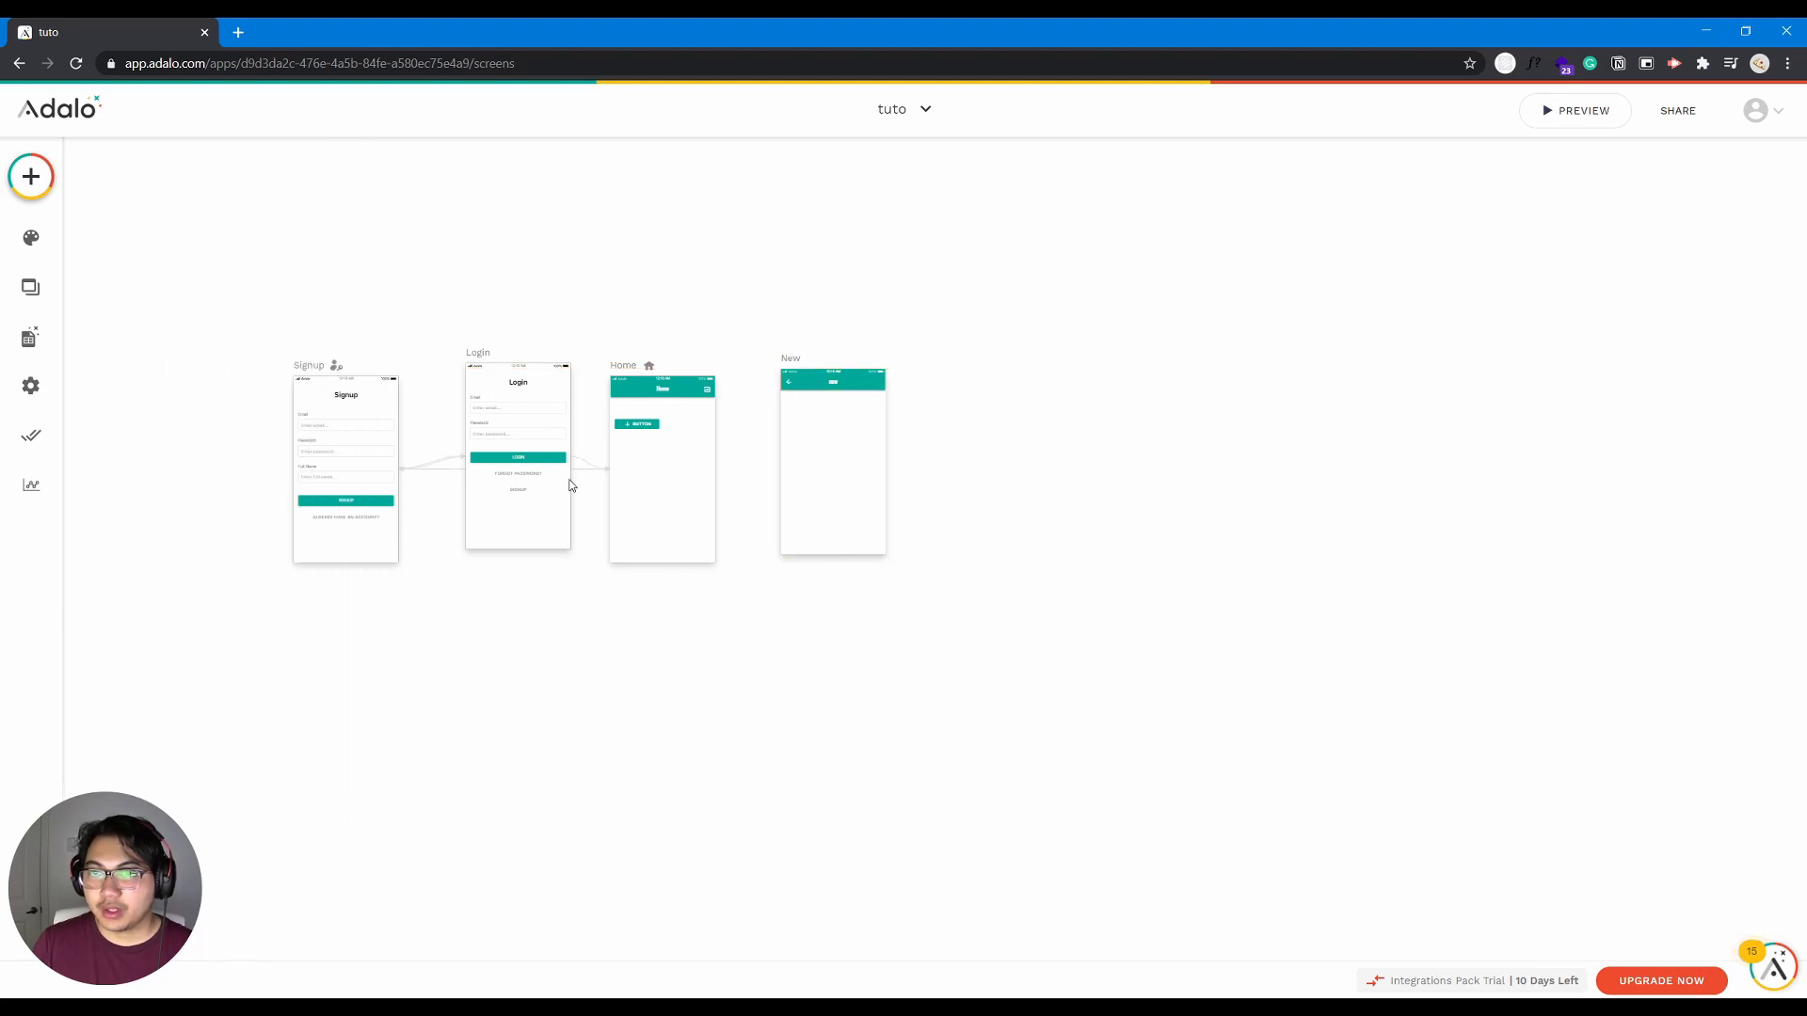
pyautogui.scroll(5, 743, 493)
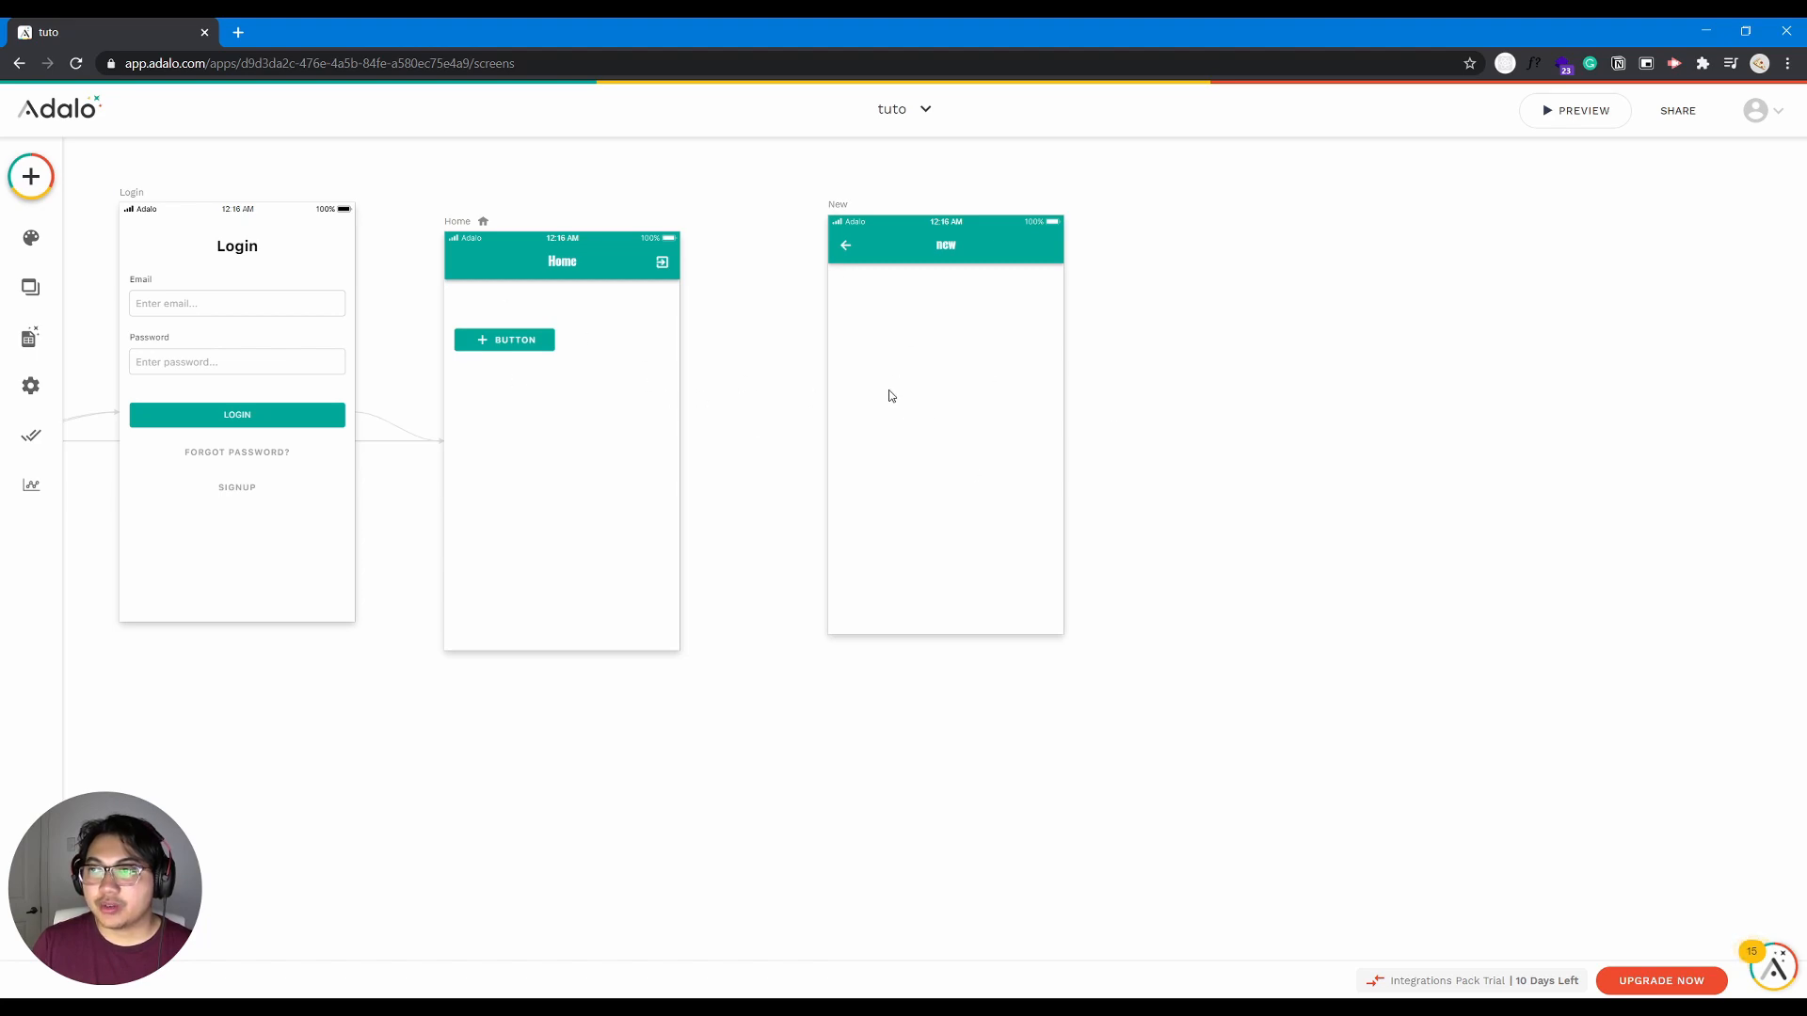
pyautogui.click(834, 206)
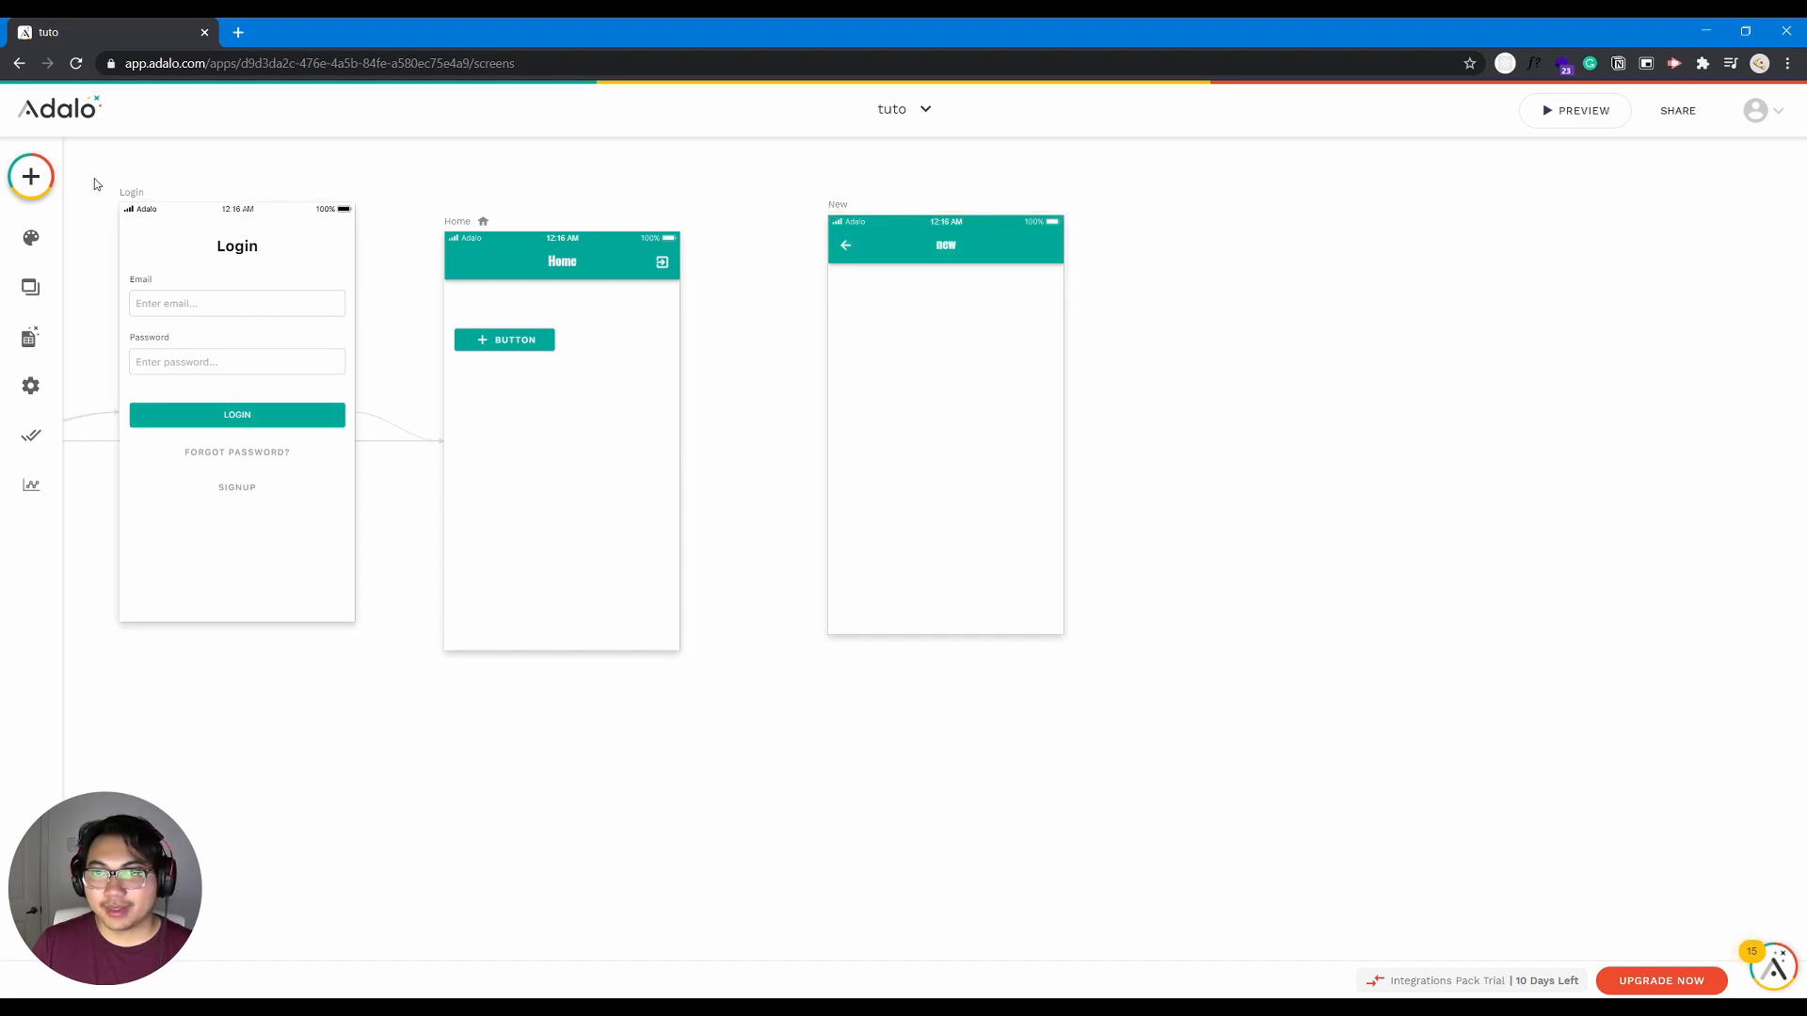
# - Compare the available screen templates with the component library and collapse the Most Used components to view the category list
pyautogui.click(31, 176)
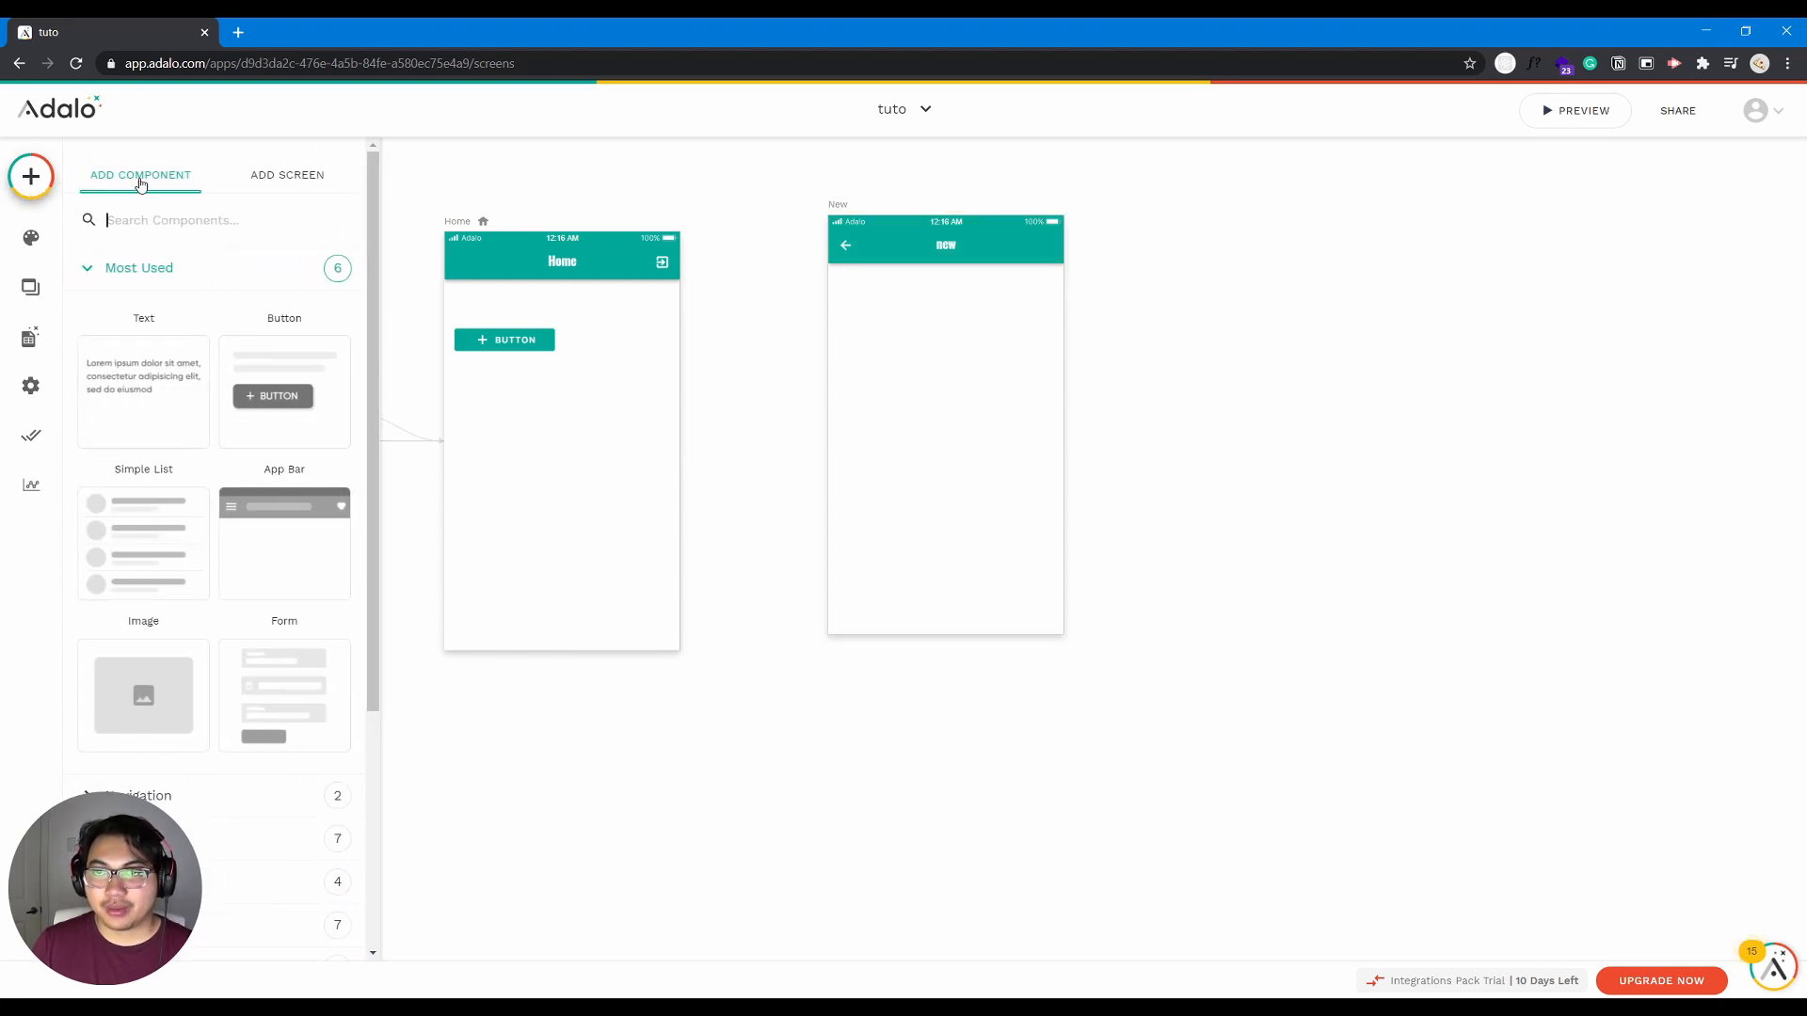
pyautogui.click(263, 179)
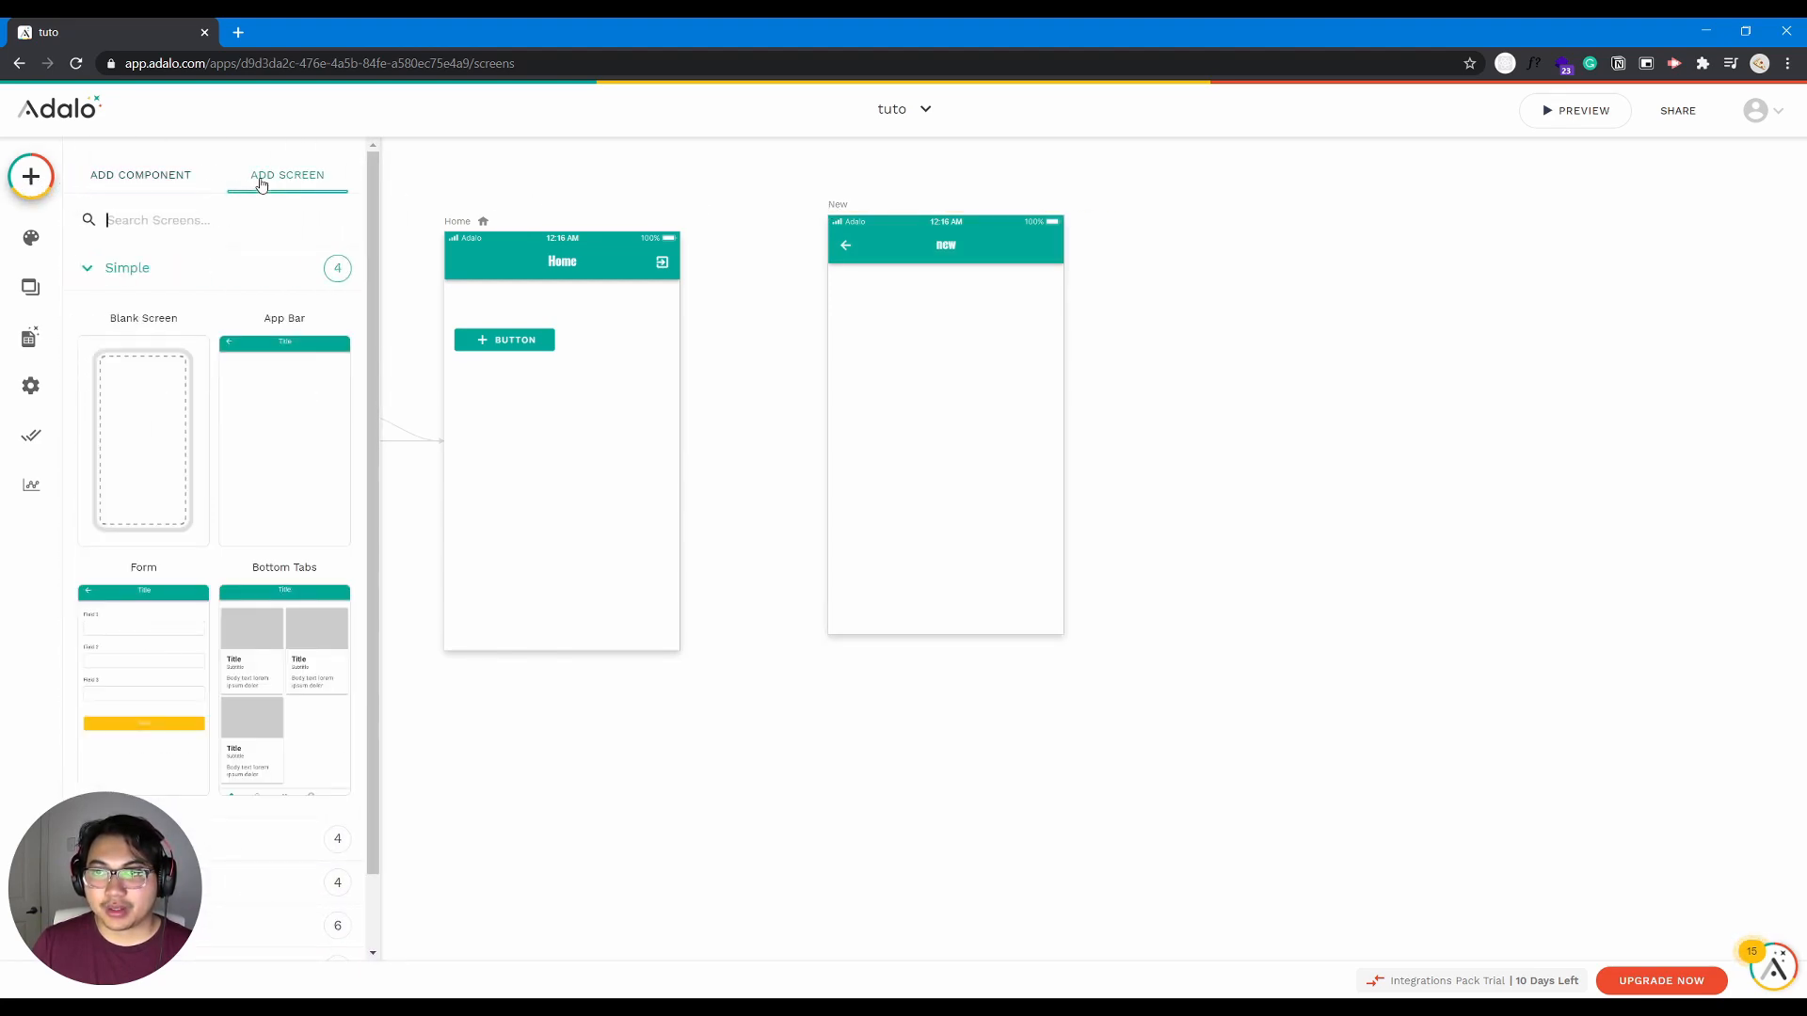
pyautogui.click(155, 177)
pyautogui.click(91, 274)
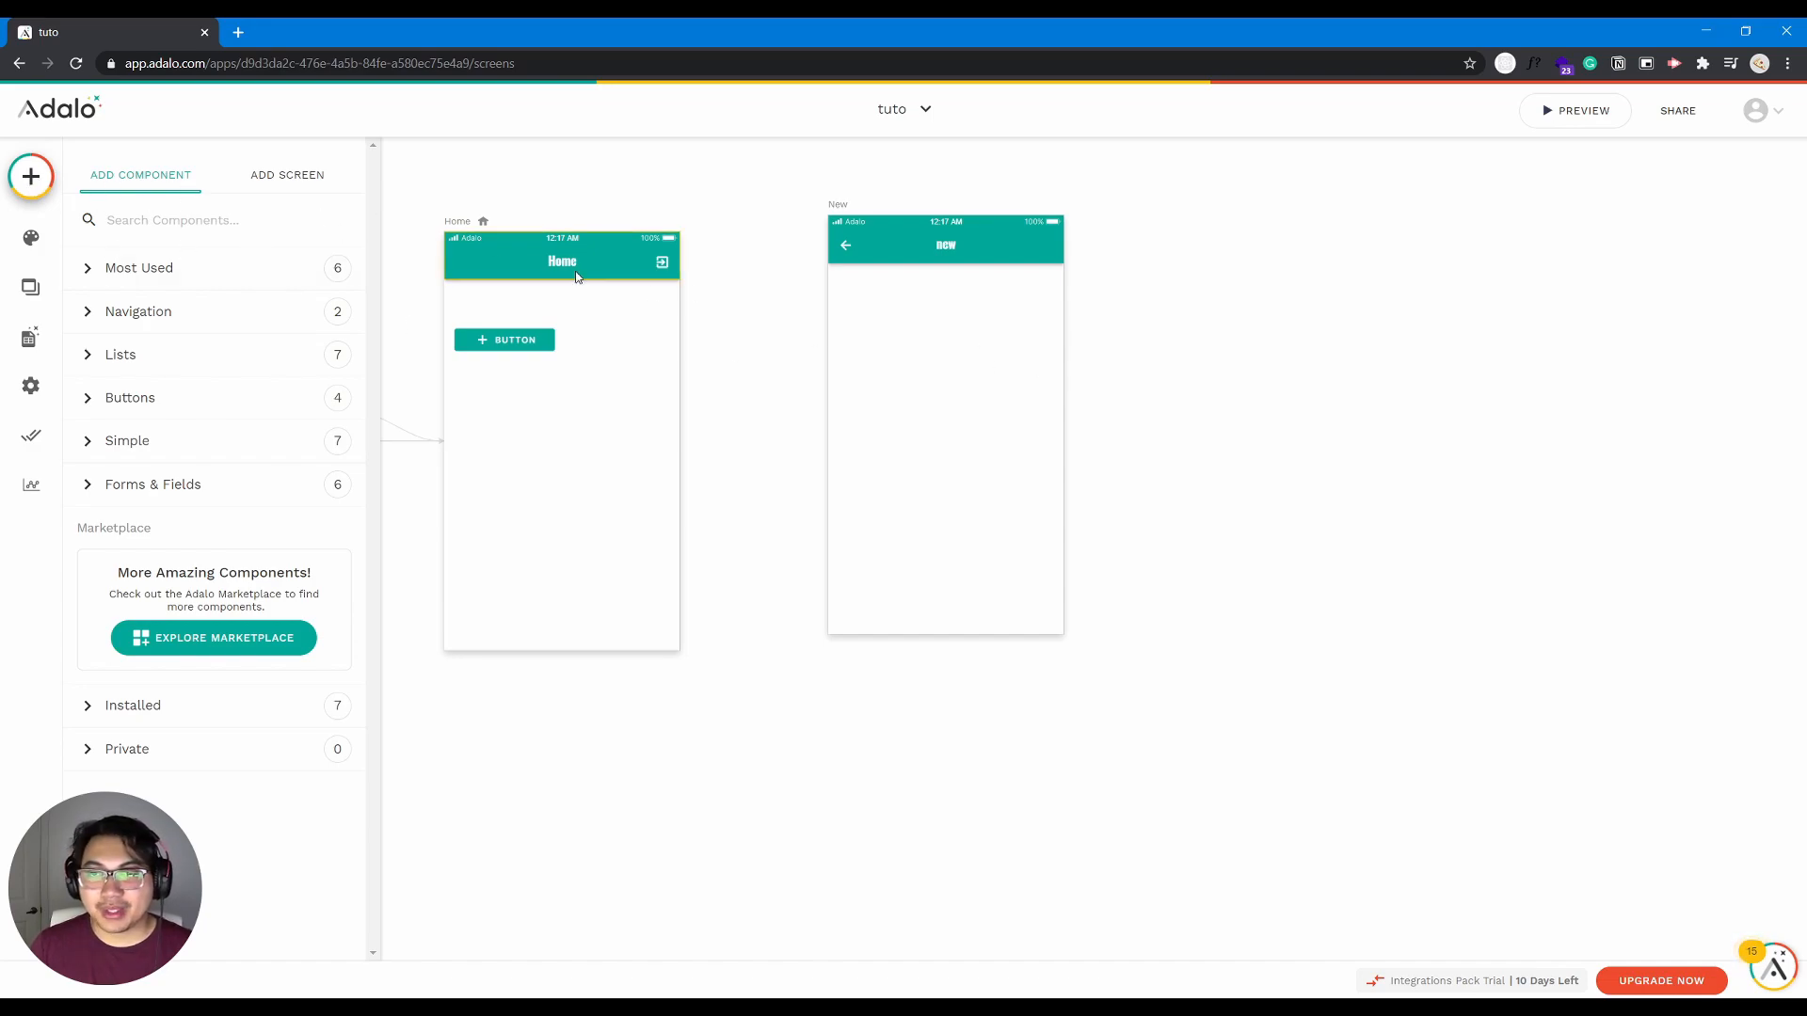
# - Set the app's default background color to bright red #fd0000 in the branding settings
pyautogui.click(35, 241)
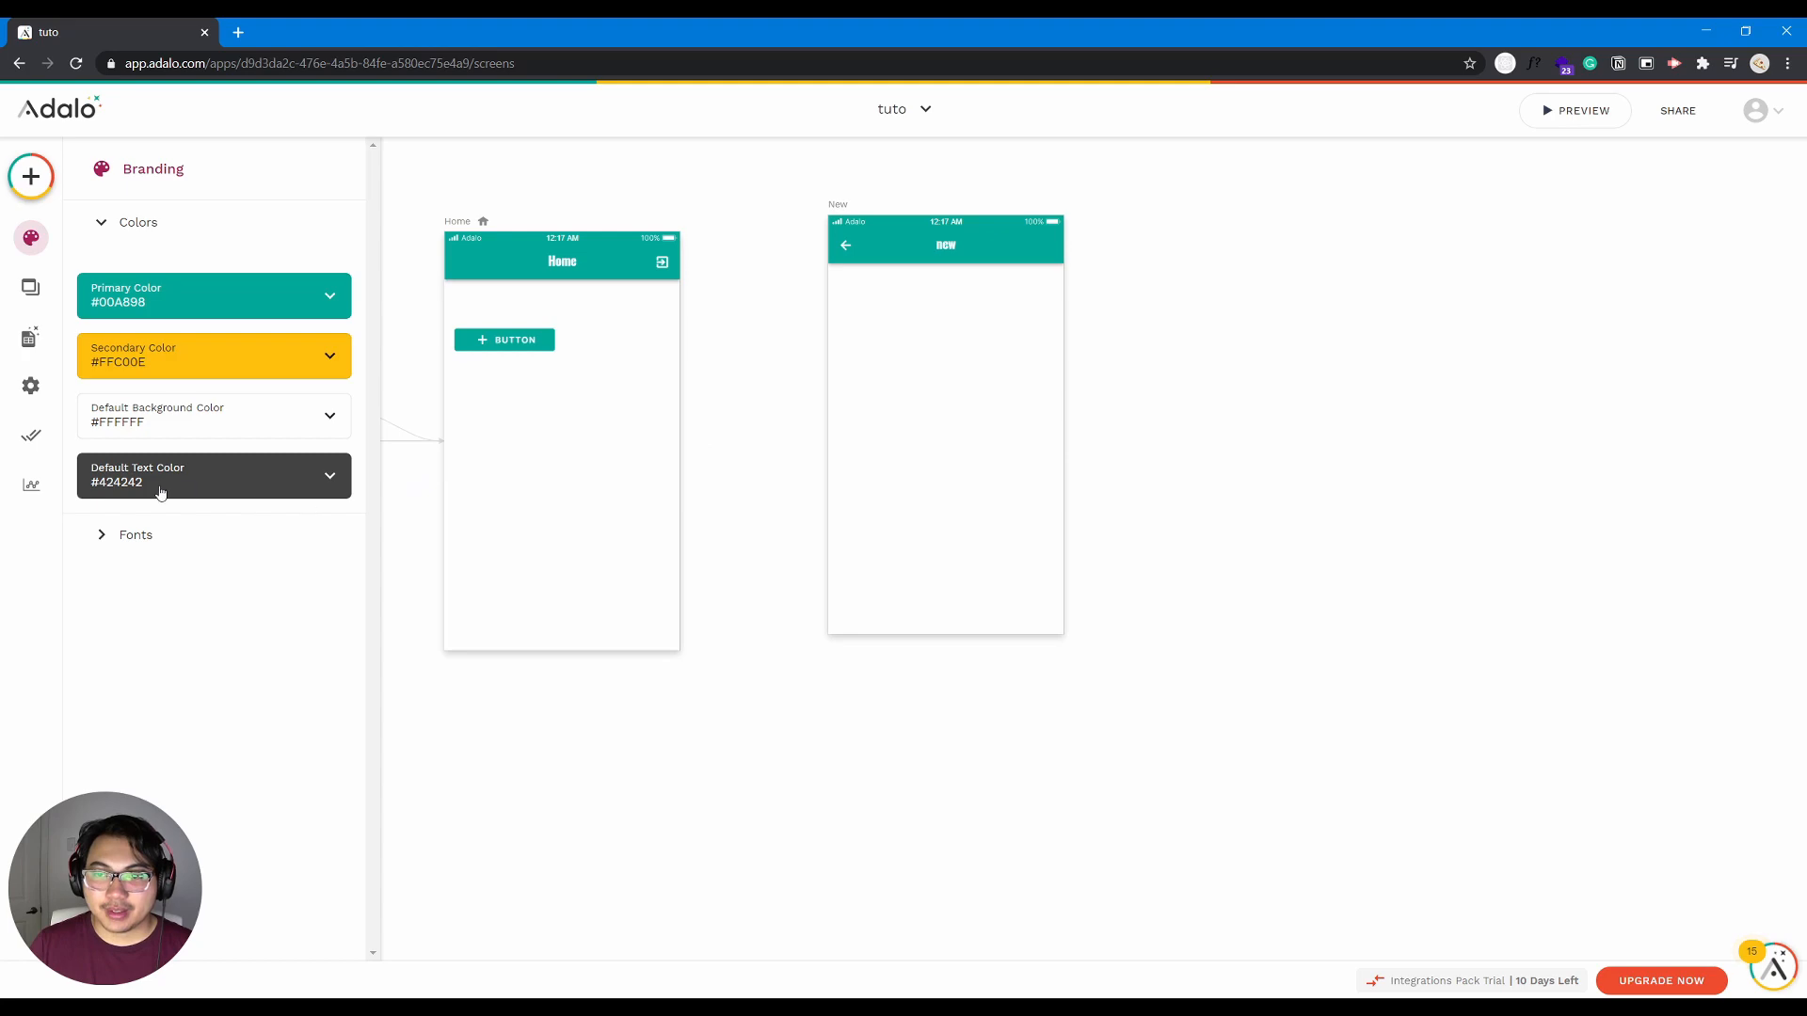
pyautogui.click(268, 425)
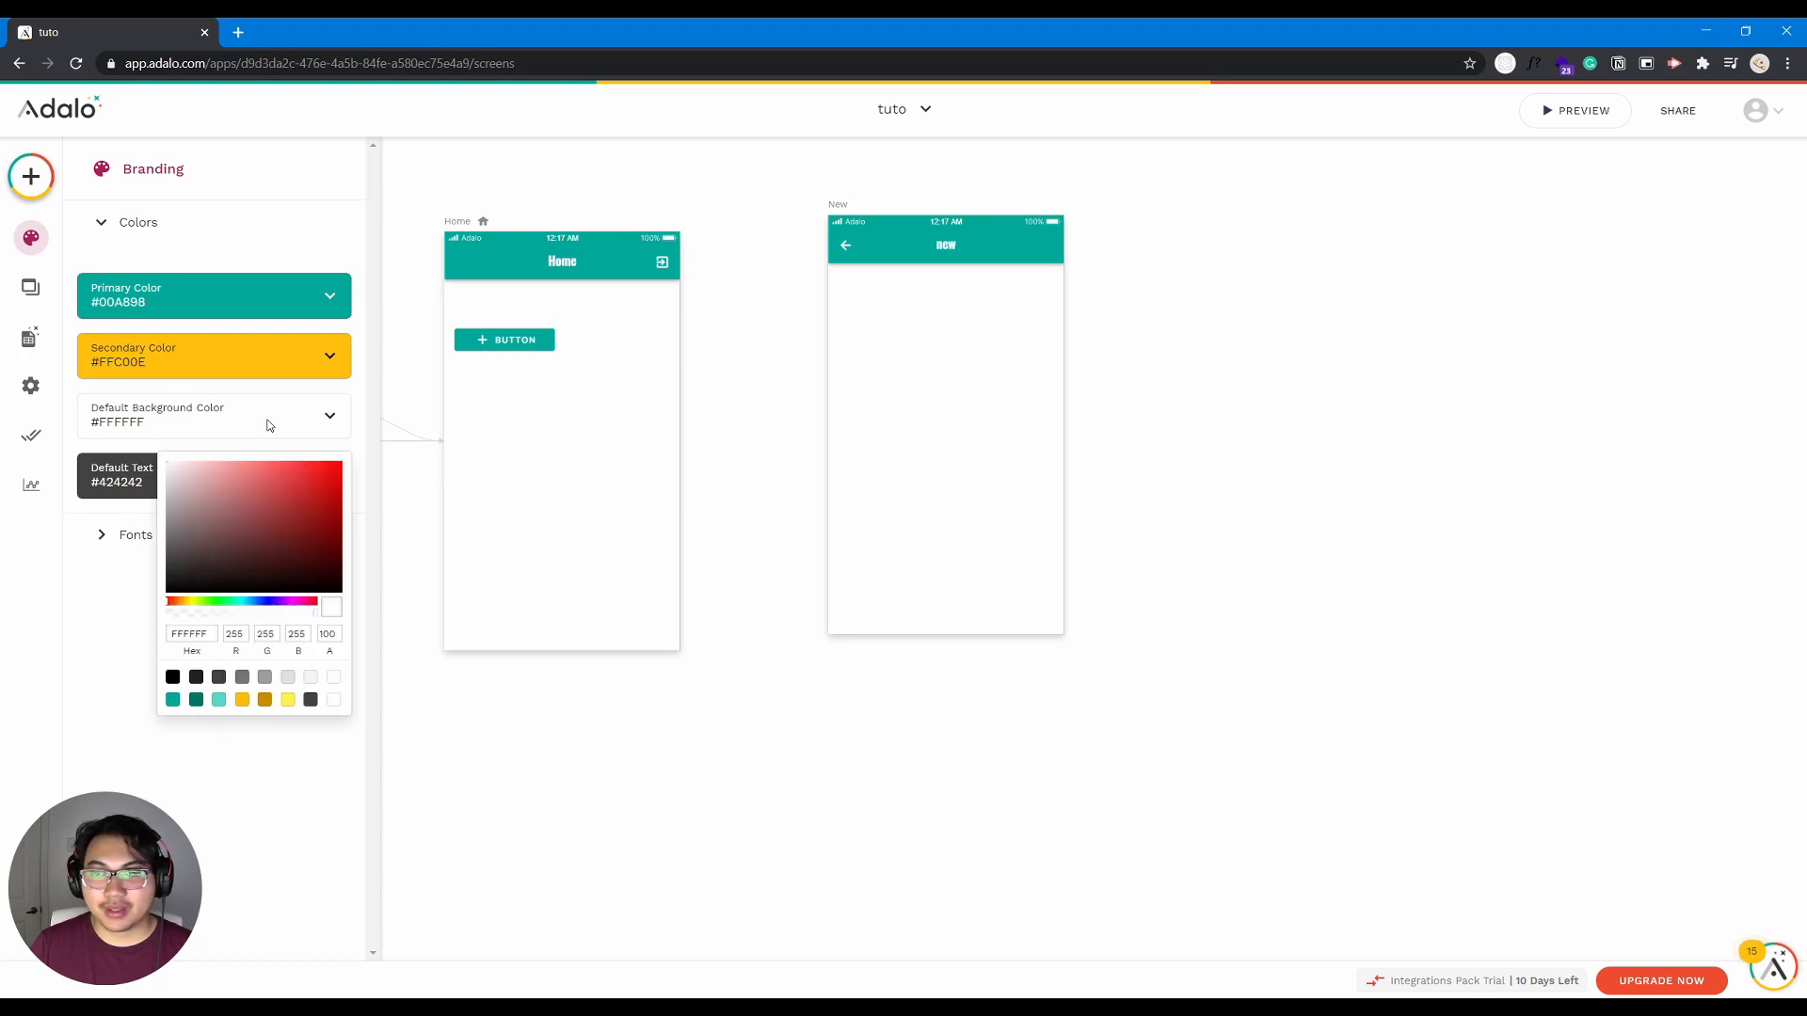
pyautogui.click(331, 462)
pyautogui.click(314, 492)
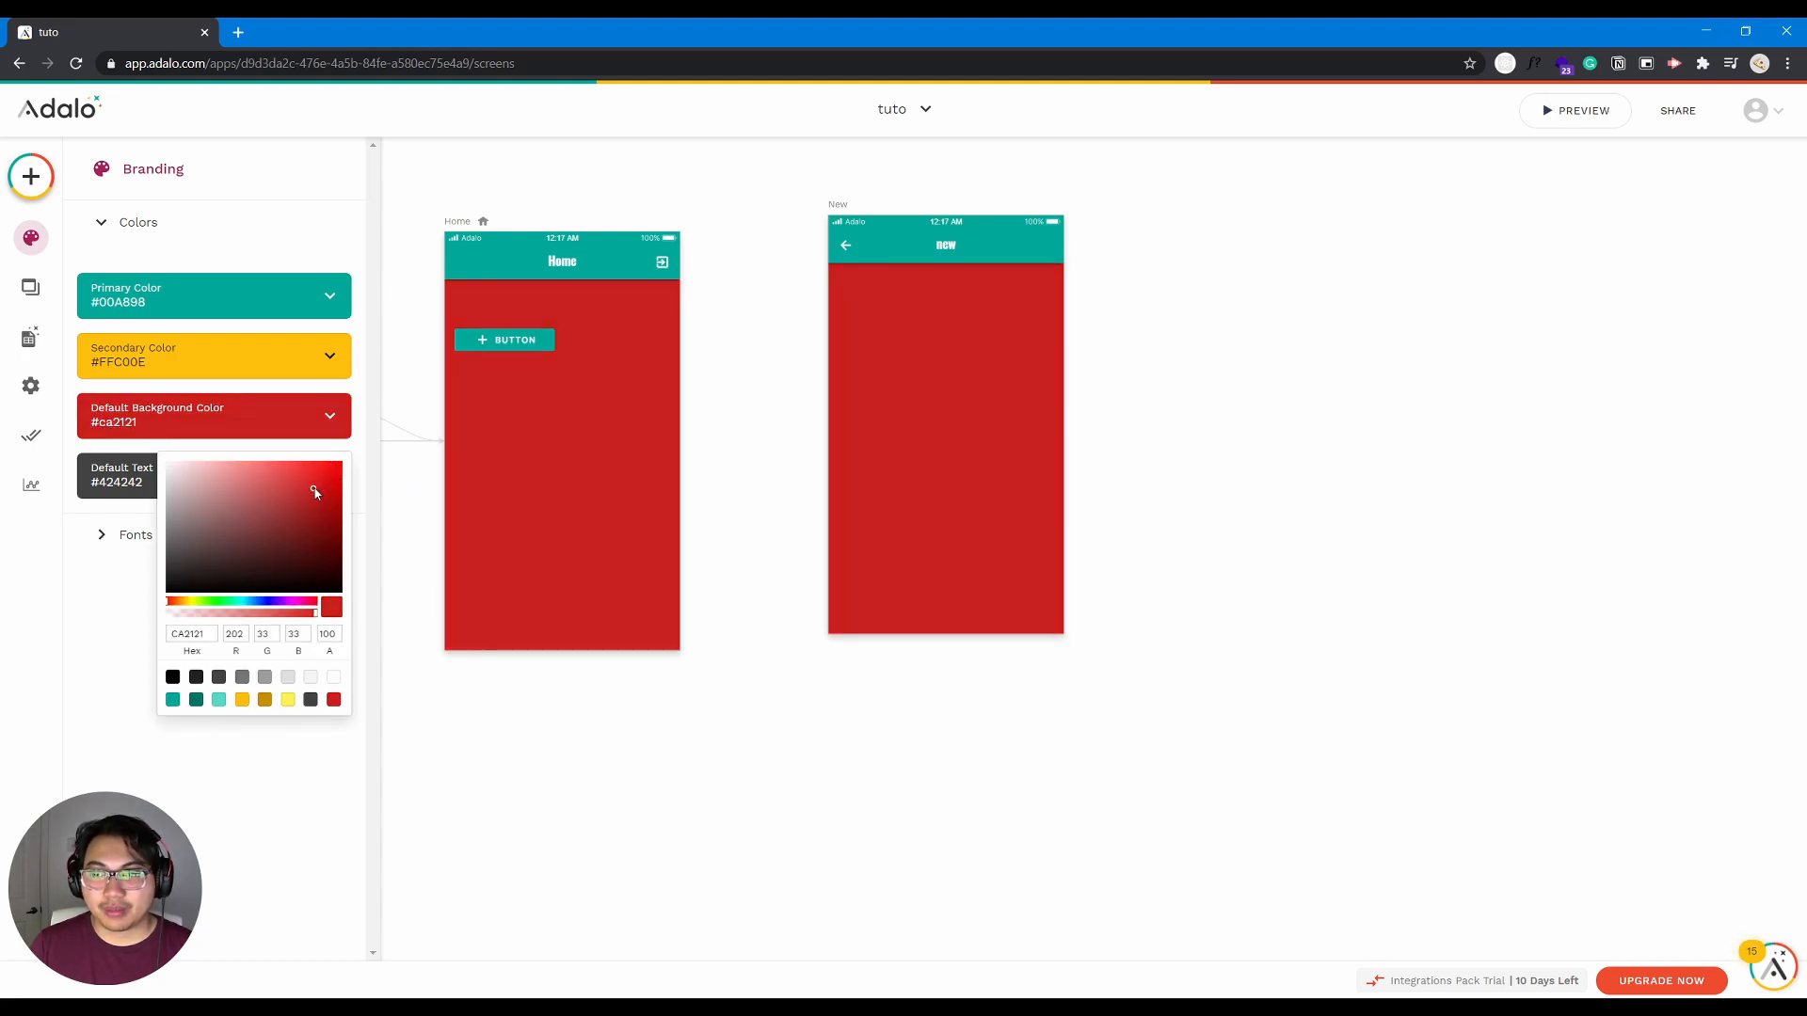
pyautogui.moveTo(271, 488); pyautogui.dragTo(212, 539)
pyautogui.click(327, 525)
pyautogui.click(338, 487)
pyautogui.click(327, 472)
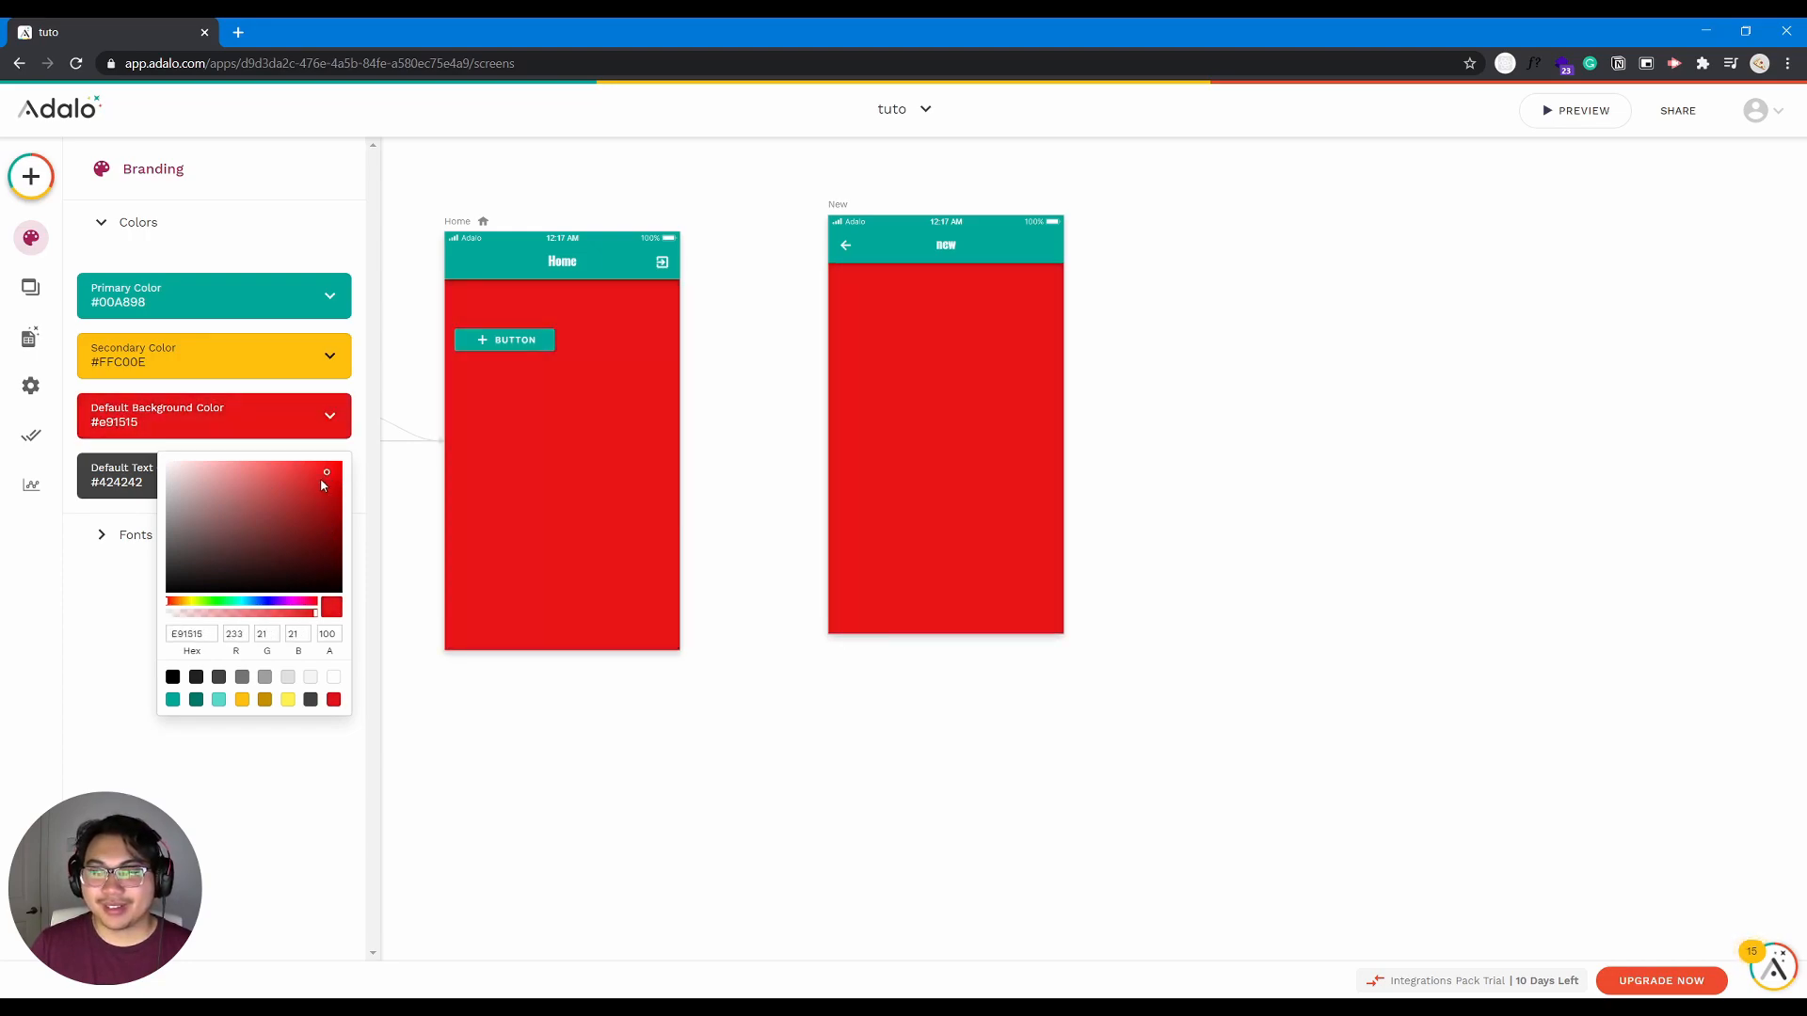
pyautogui.moveTo(344, 463); pyautogui.dragTo(344, 462)
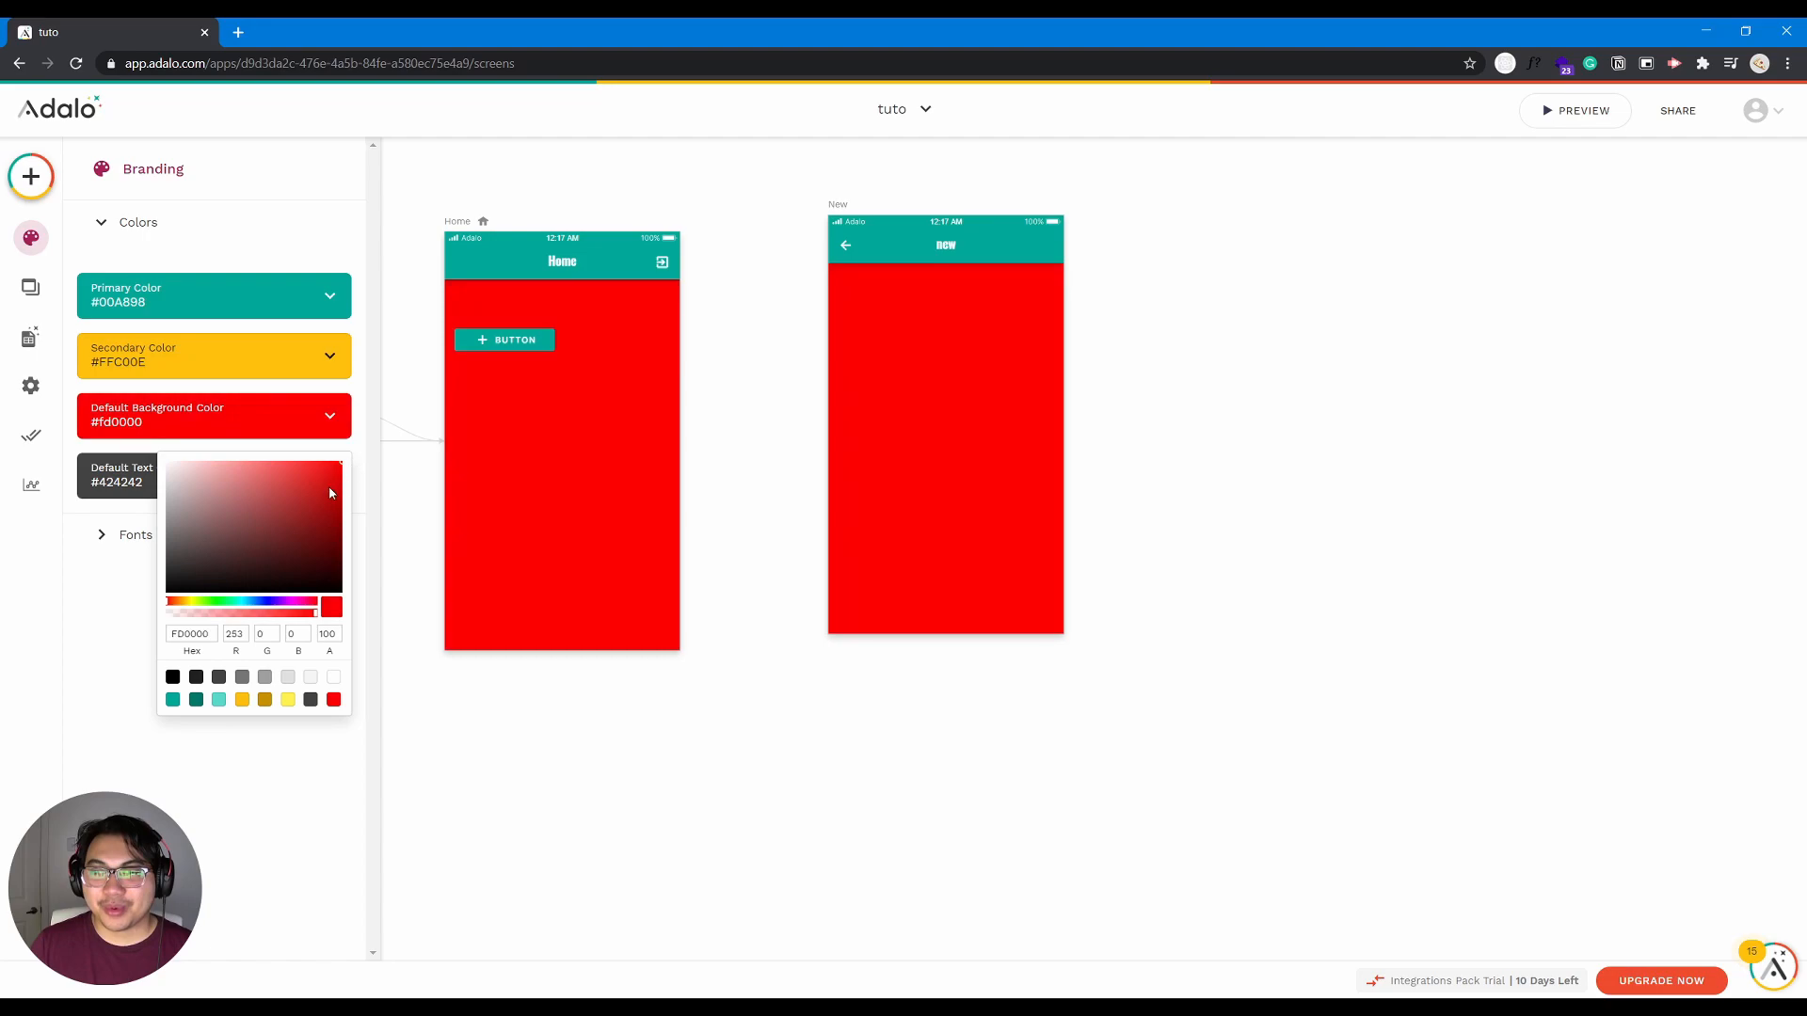
# - Set the app's default text color to near-white #f3f3f3
pyautogui.click(134, 491)
pyautogui.click(134, 496)
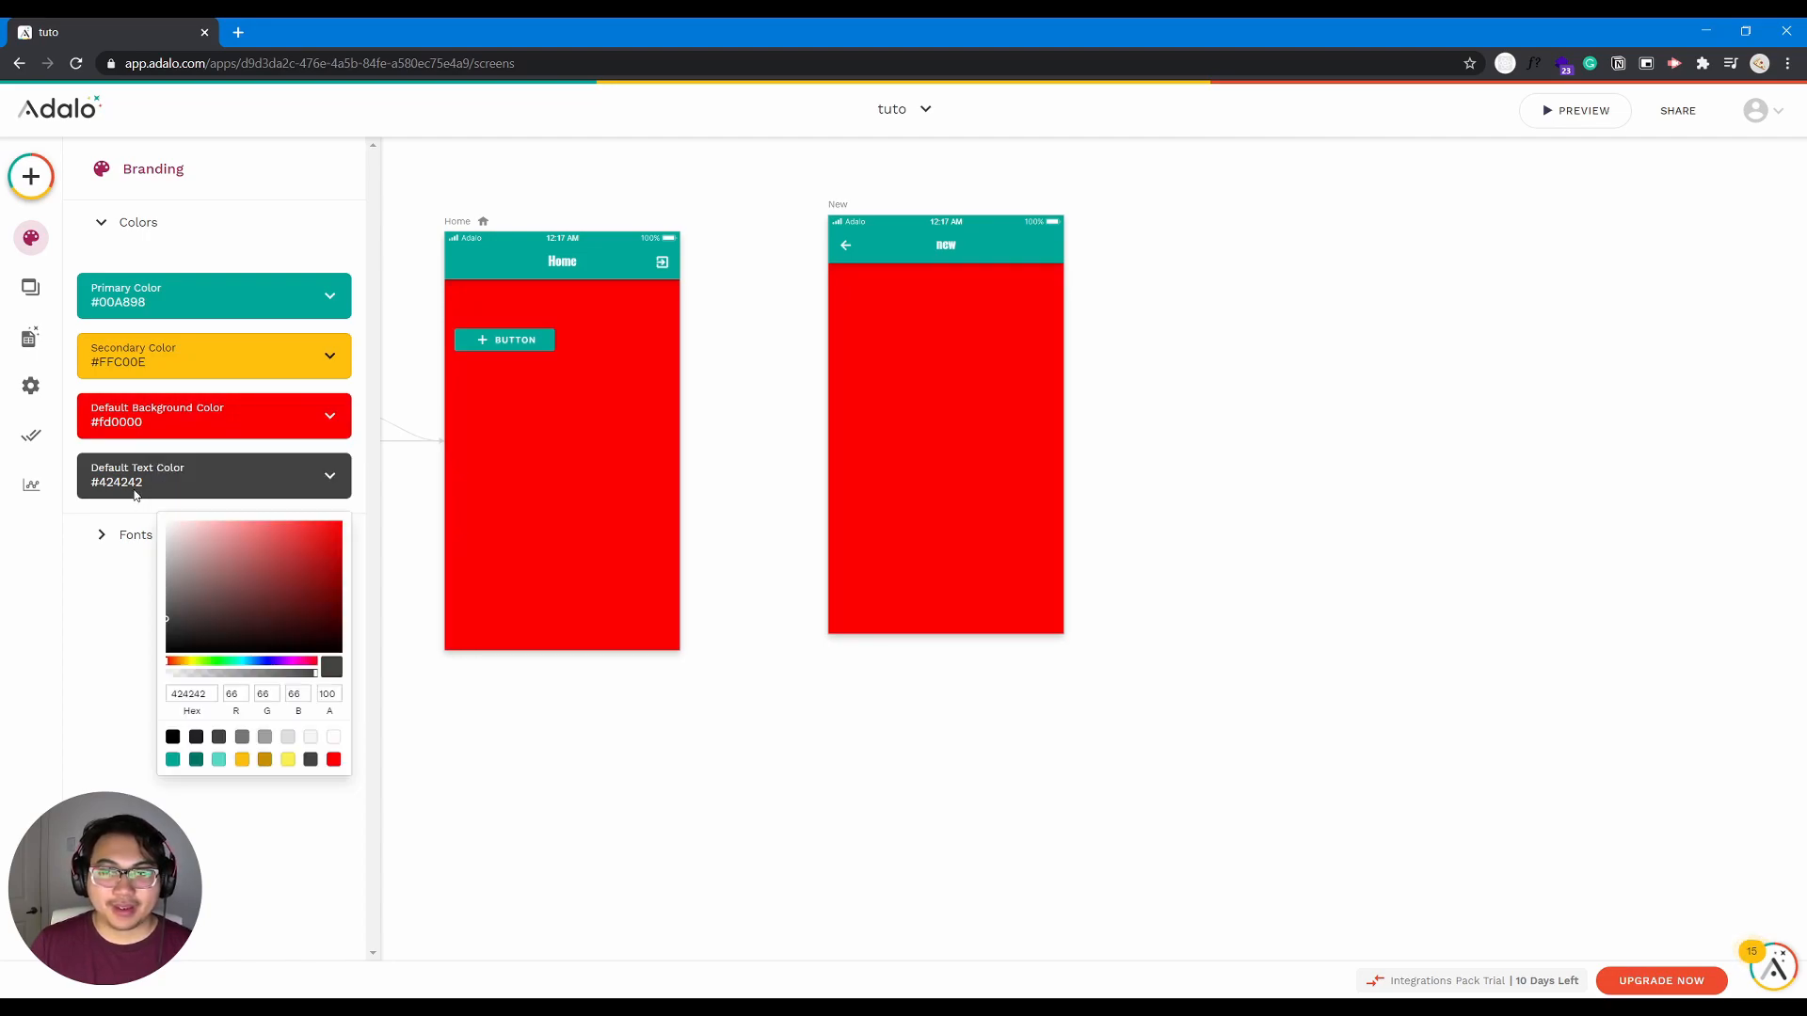
pyautogui.click(195, 541)
pyautogui.click(264, 578)
pyautogui.click(212, 546)
pyautogui.click(167, 527)
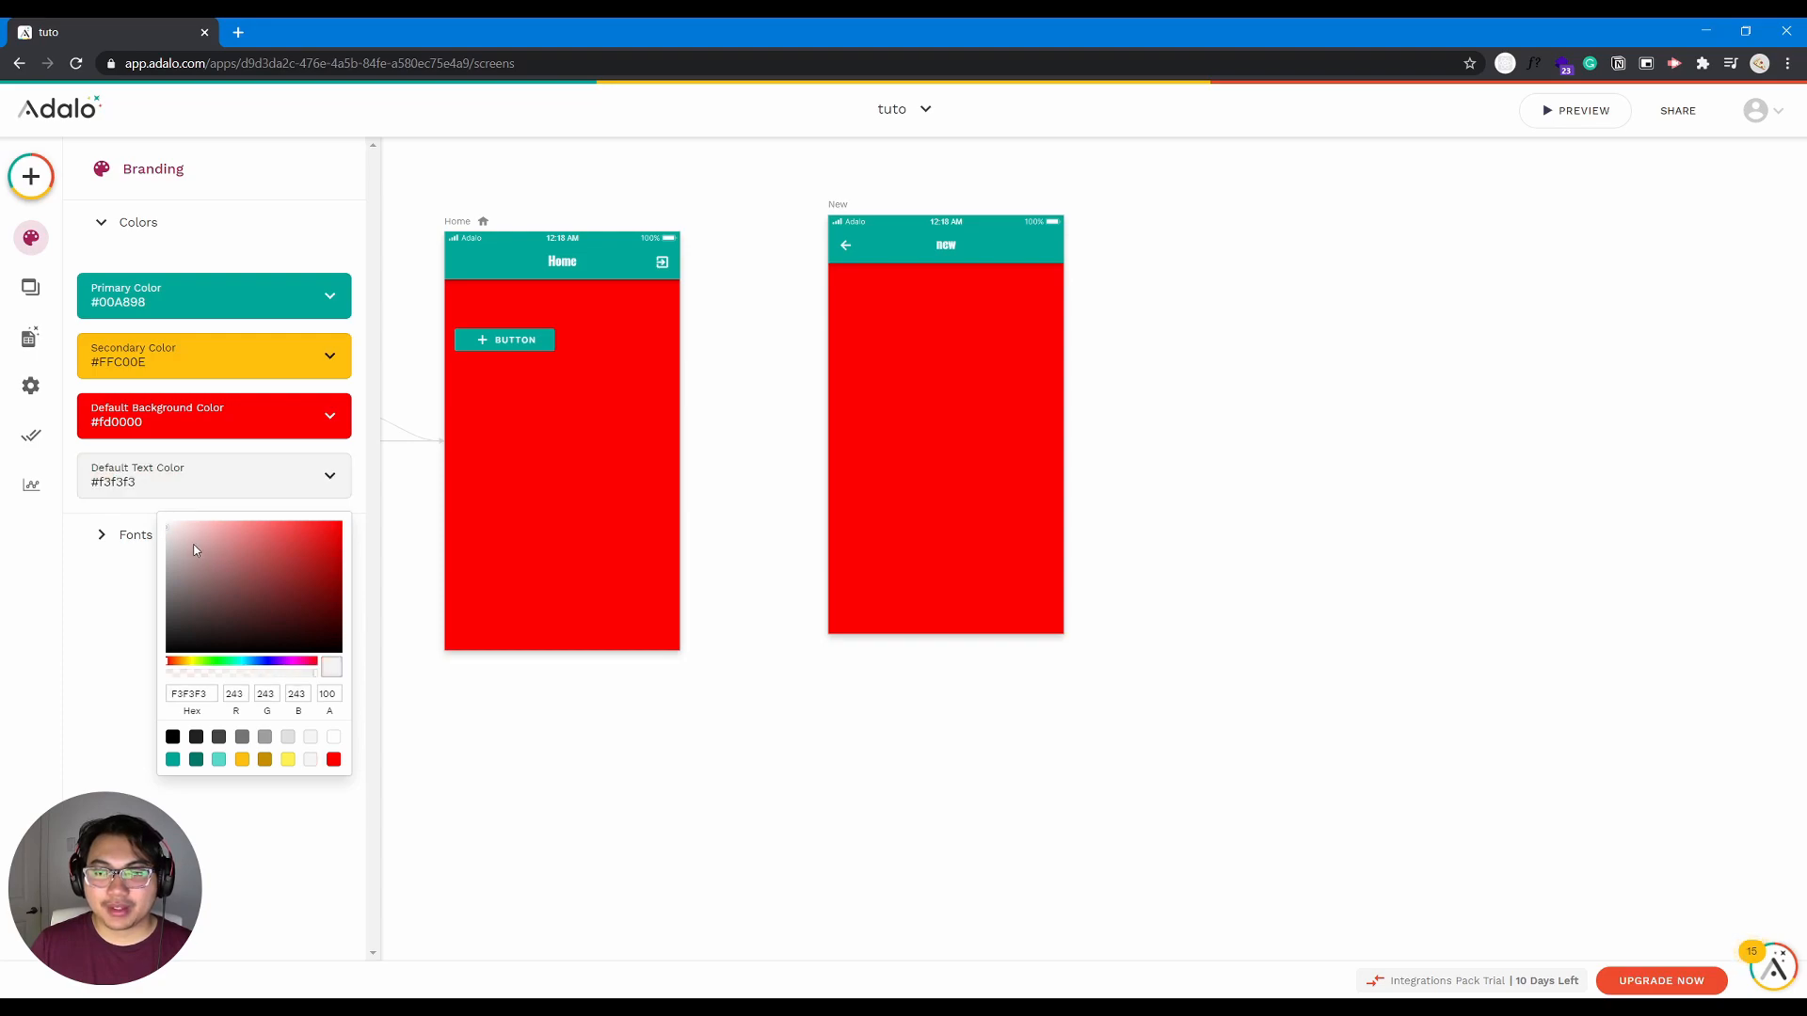
# - Add a Text component to the Home screen, just below the button
pyautogui.click(30, 180)
pyautogui.click(31, 181)
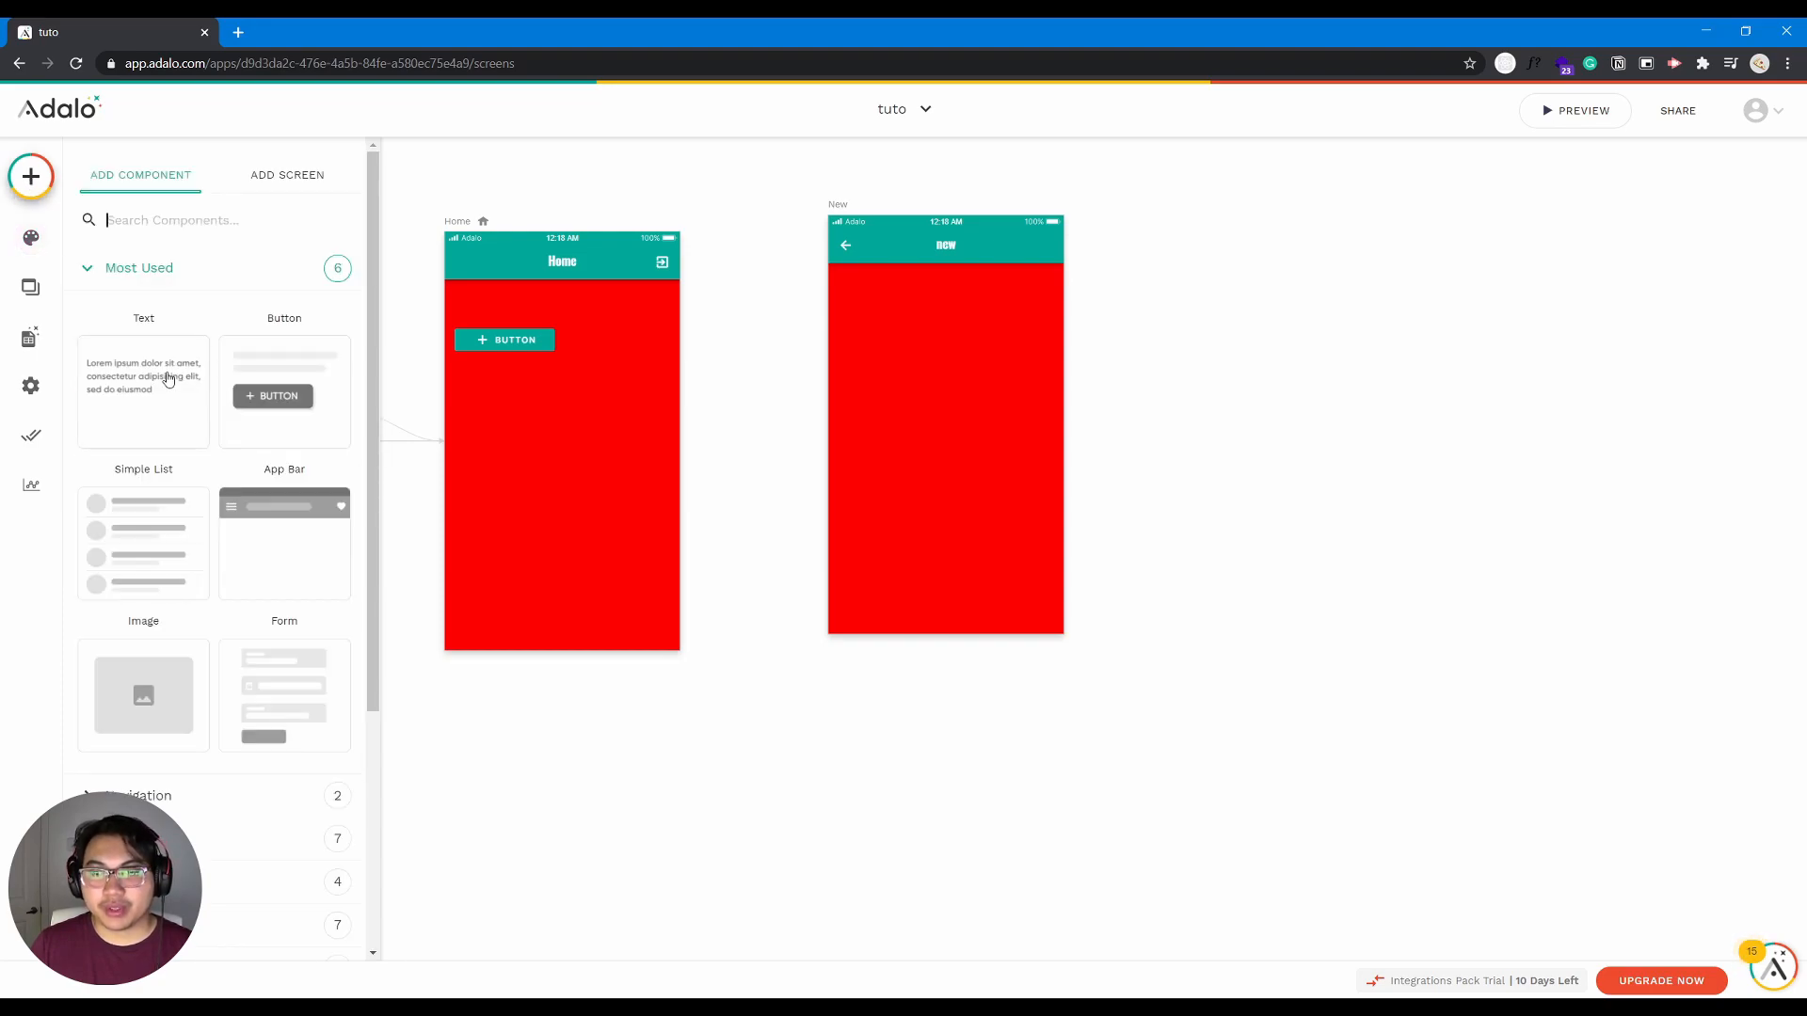
pyautogui.scroll(-1, 154, 665)
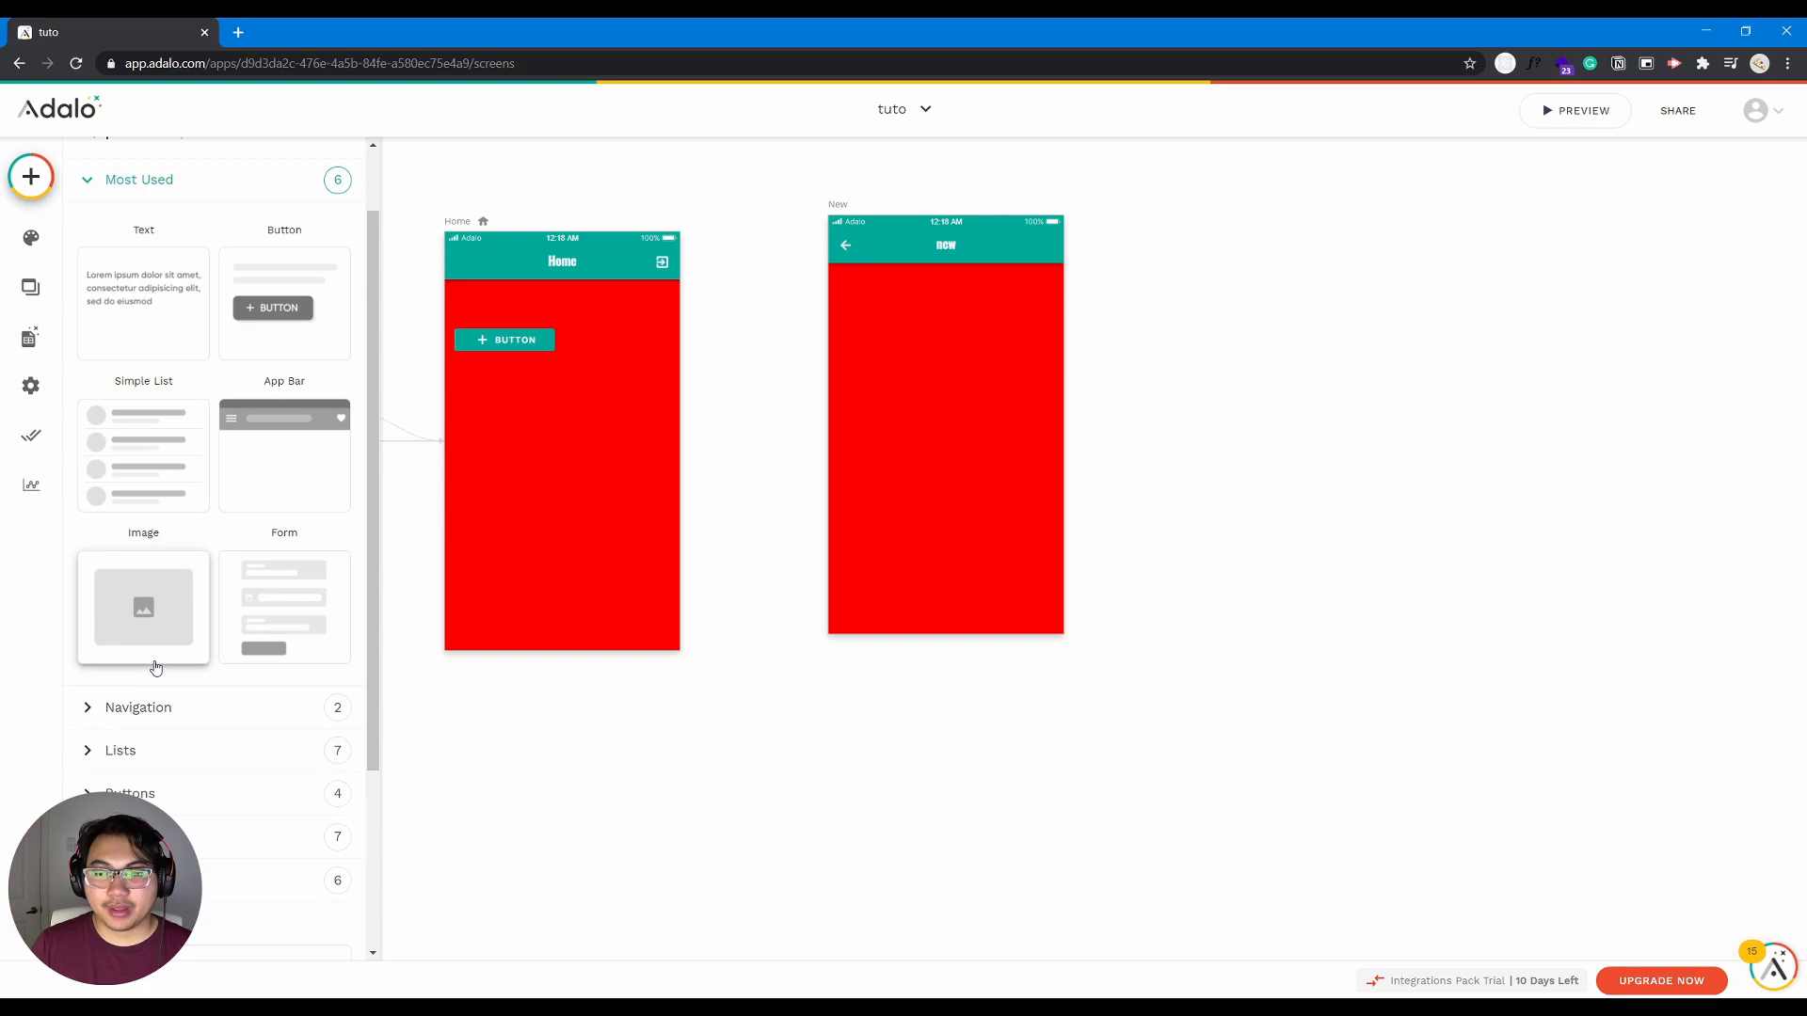
pyautogui.scroll(-3, 235, 844)
pyautogui.moveTo(178, 686); pyautogui.dragTo(512, 414)
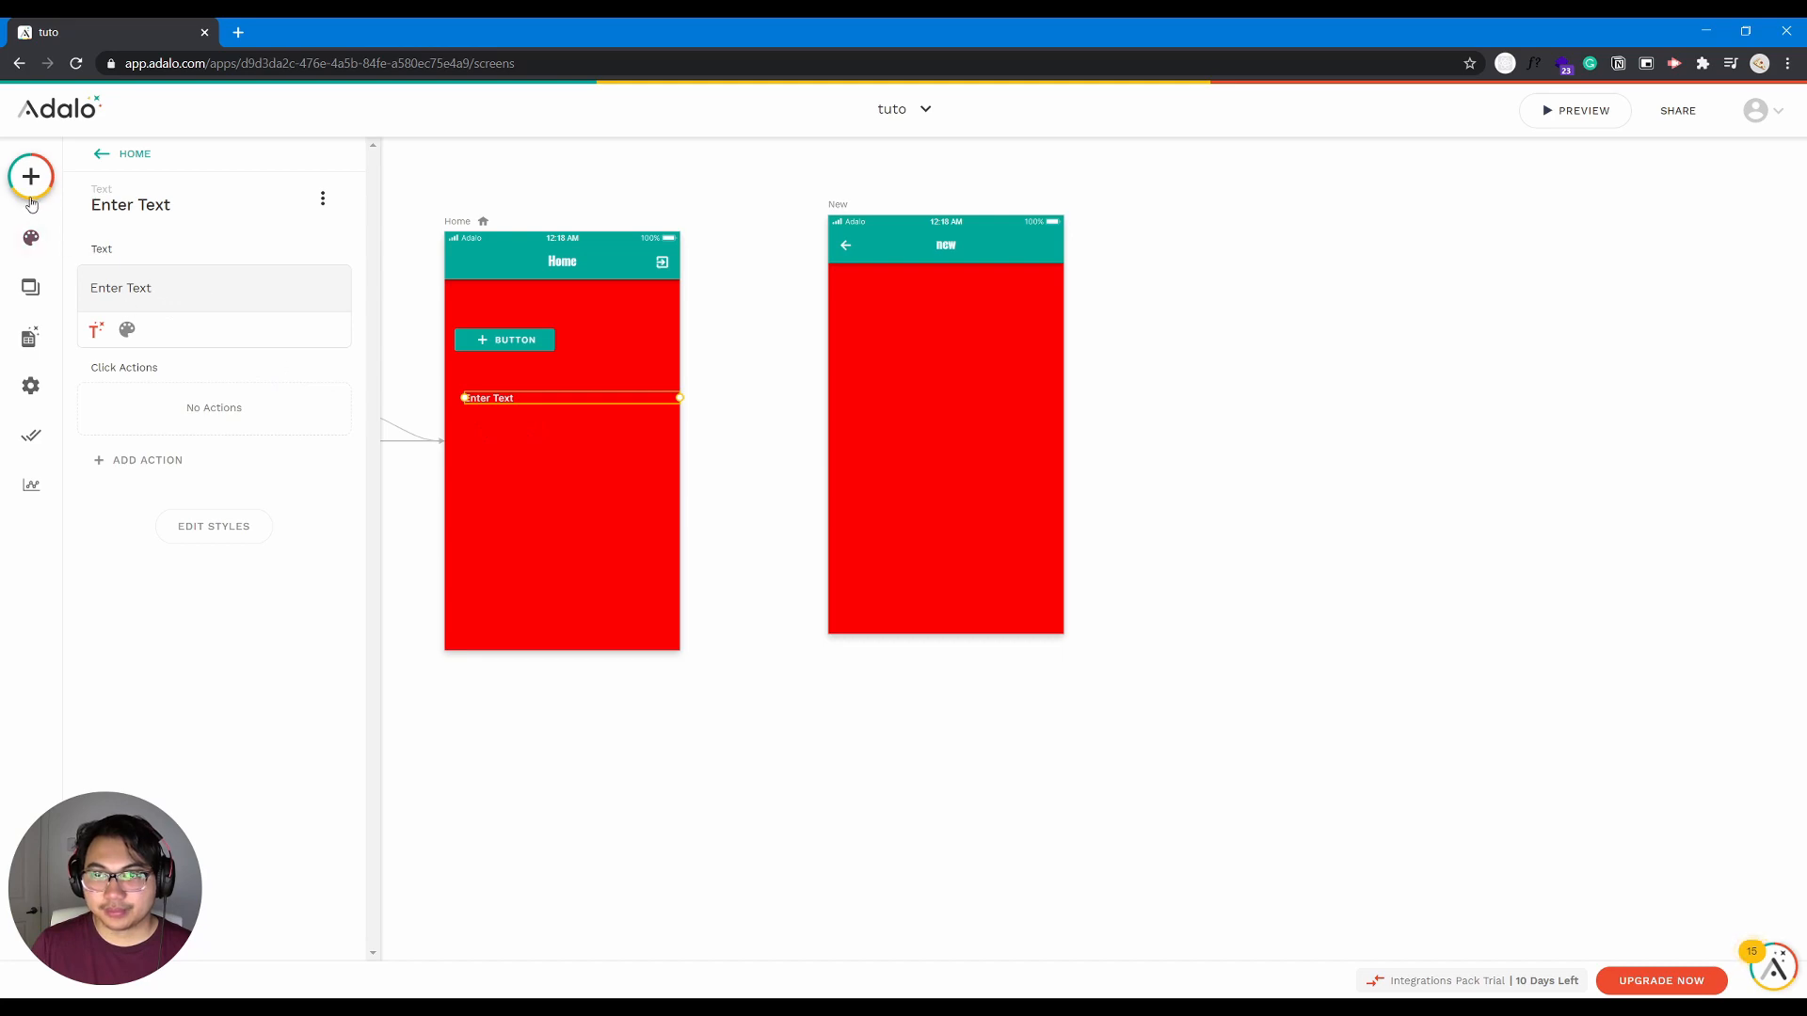
# - Set the default text color in the branding settings to pure red #ff0000
pyautogui.click(31, 238)
pyautogui.click(188, 478)
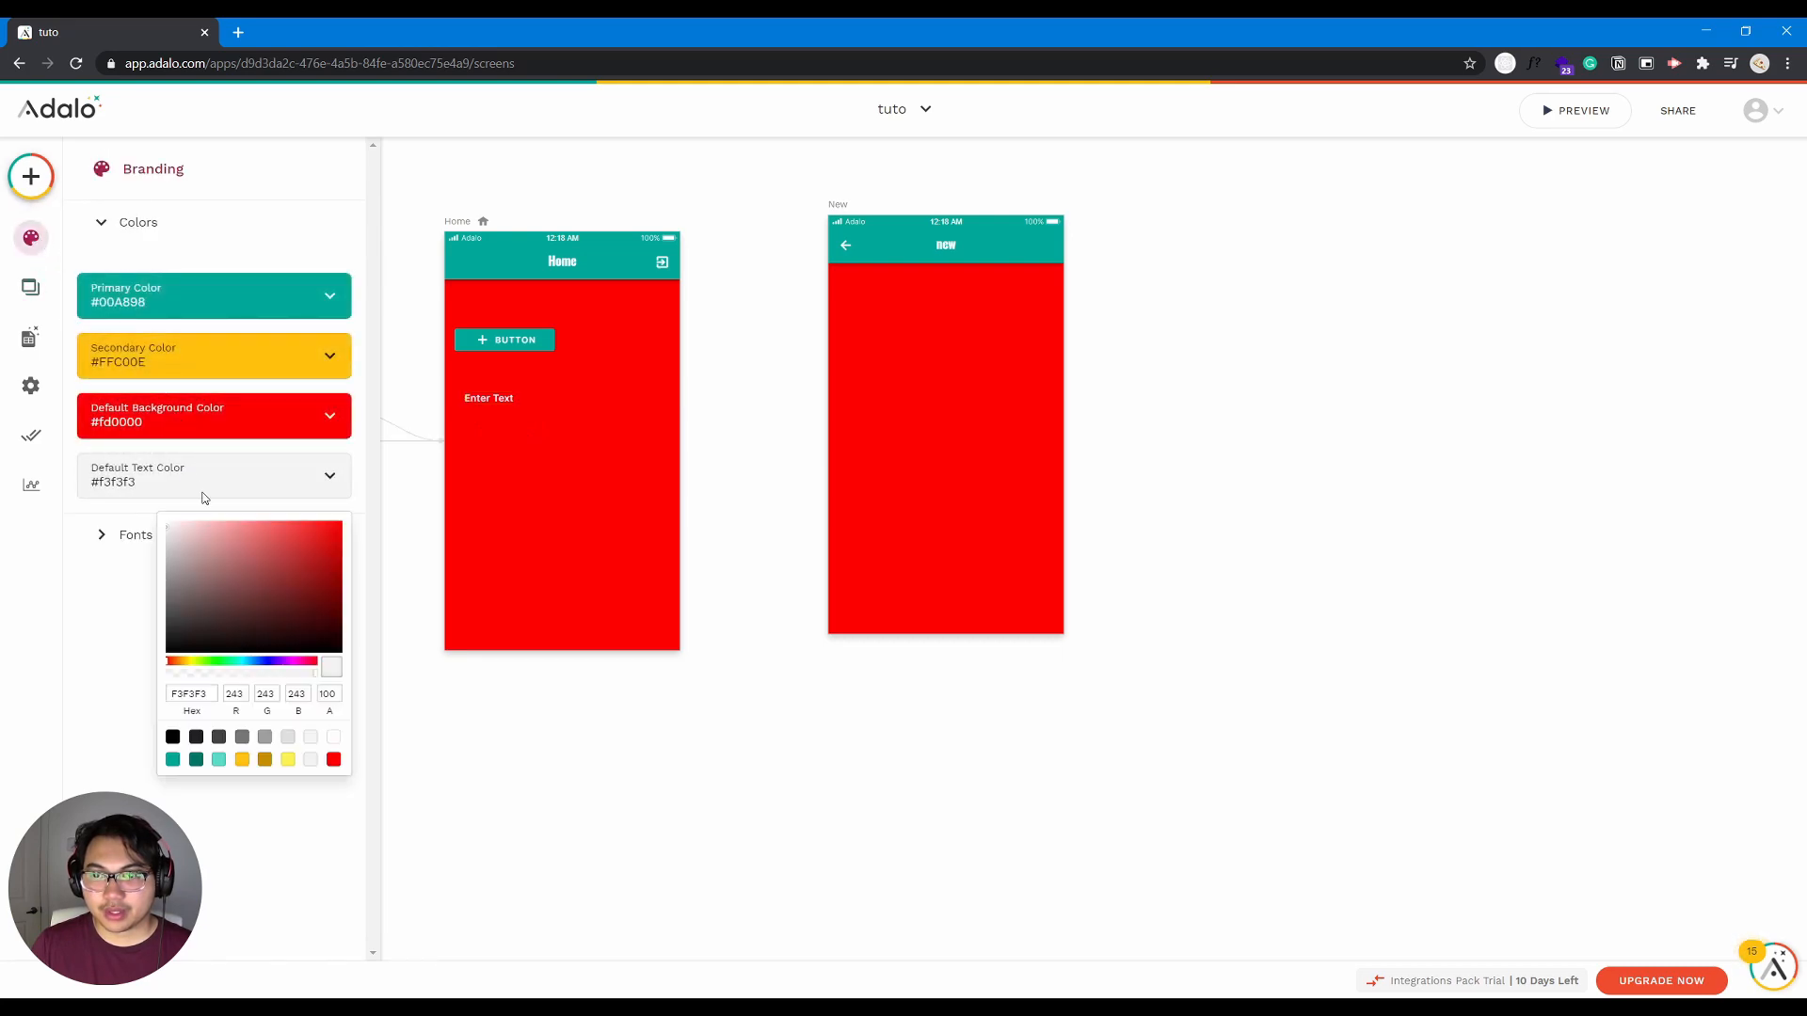
pyautogui.click(248, 588)
pyautogui.click(220, 608)
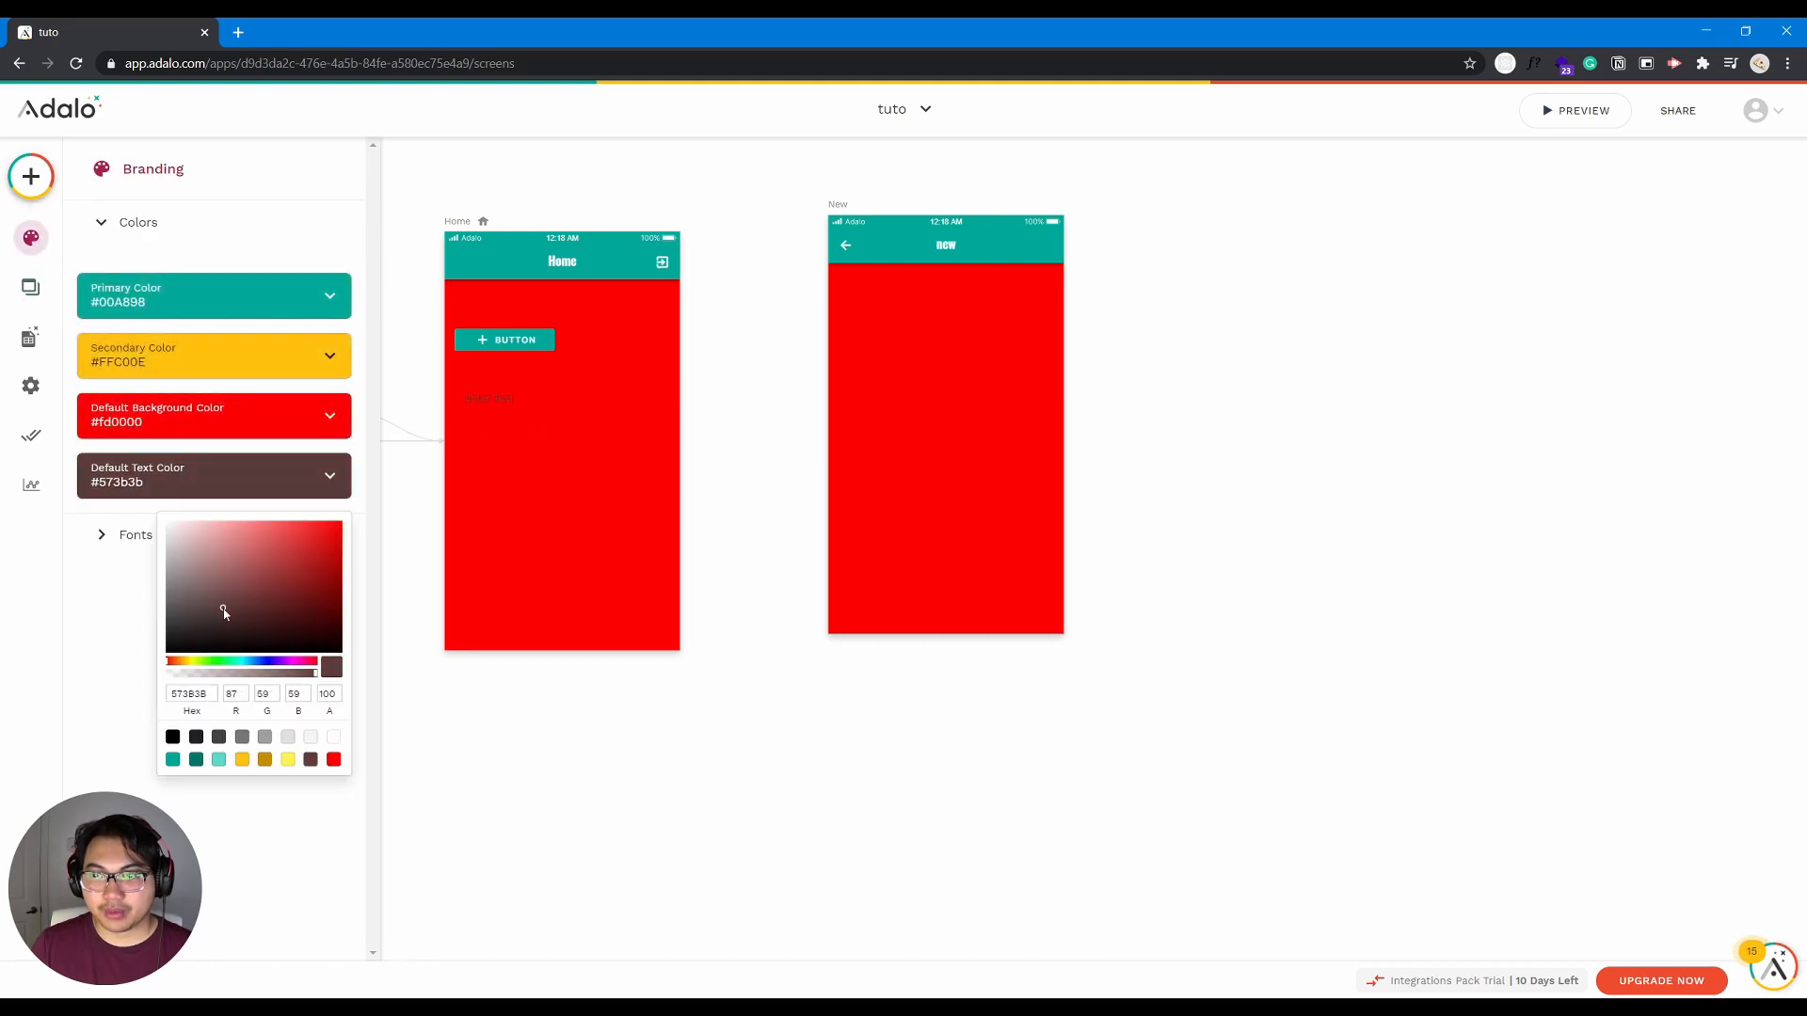
pyautogui.click(278, 618)
pyautogui.click(342, 522)
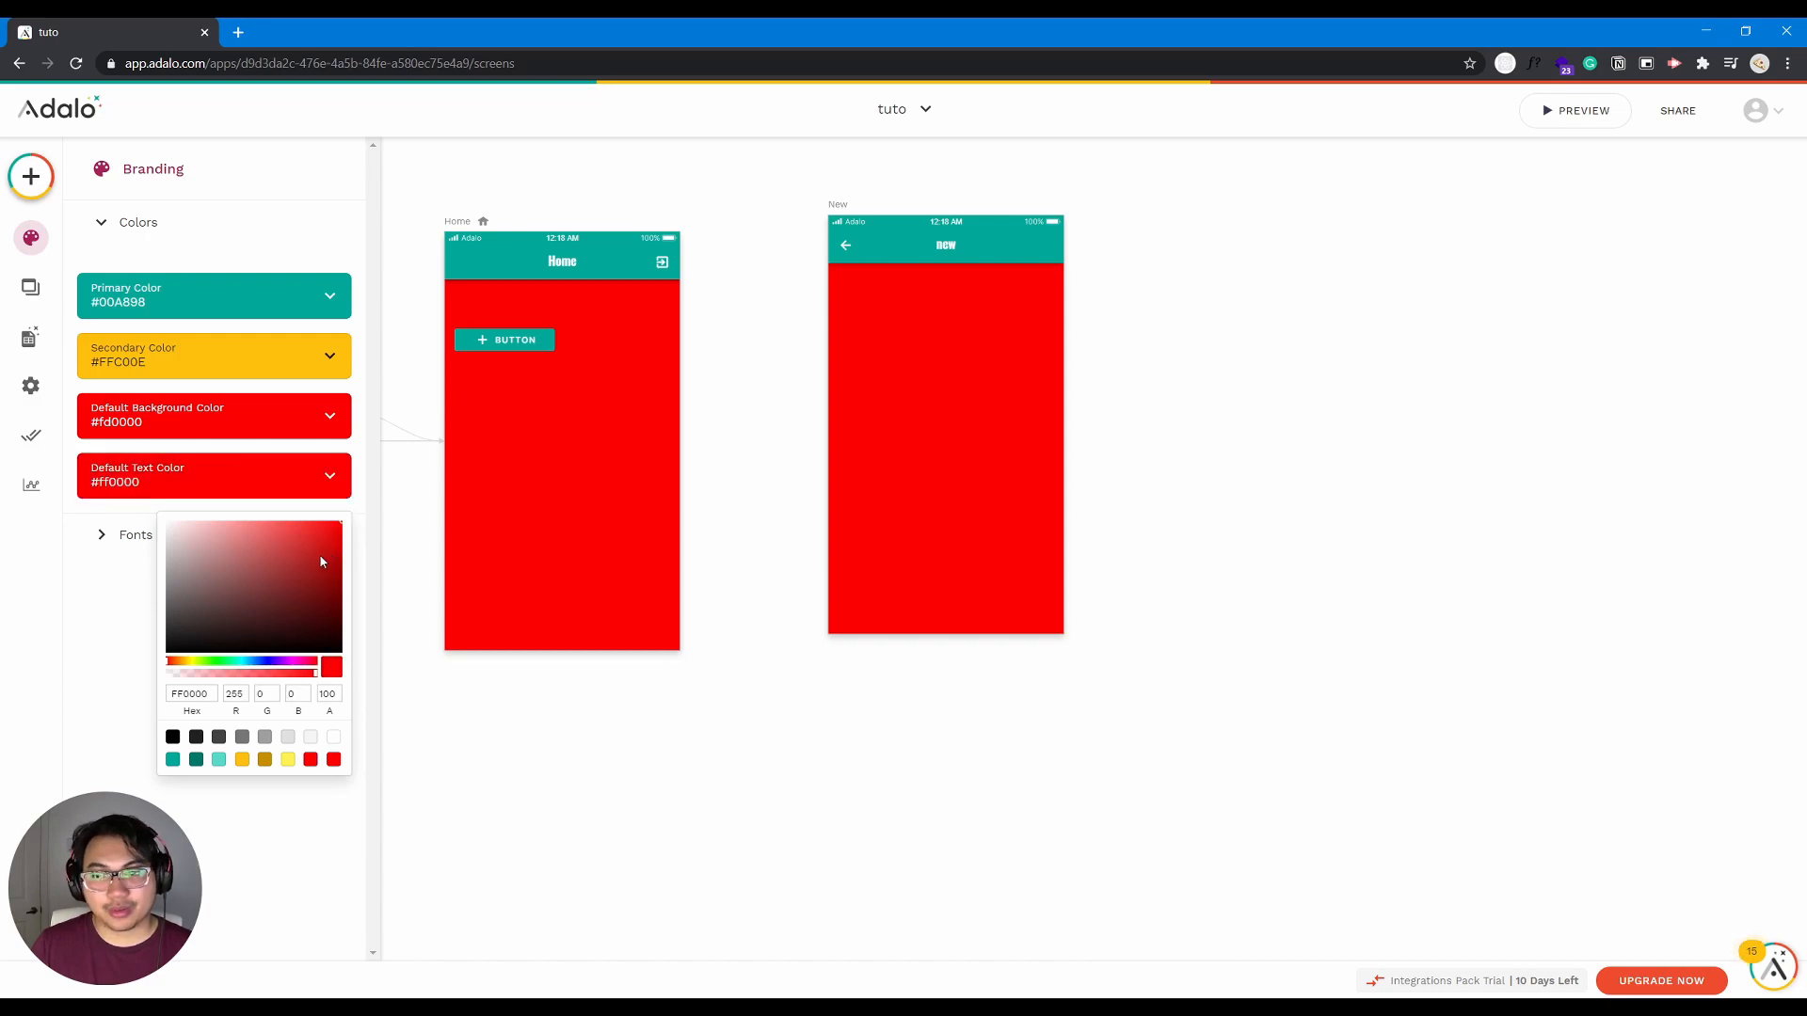
# - Set the app's default text color to yellow #ffee00 in the branding settings
pyautogui.click(191, 663)
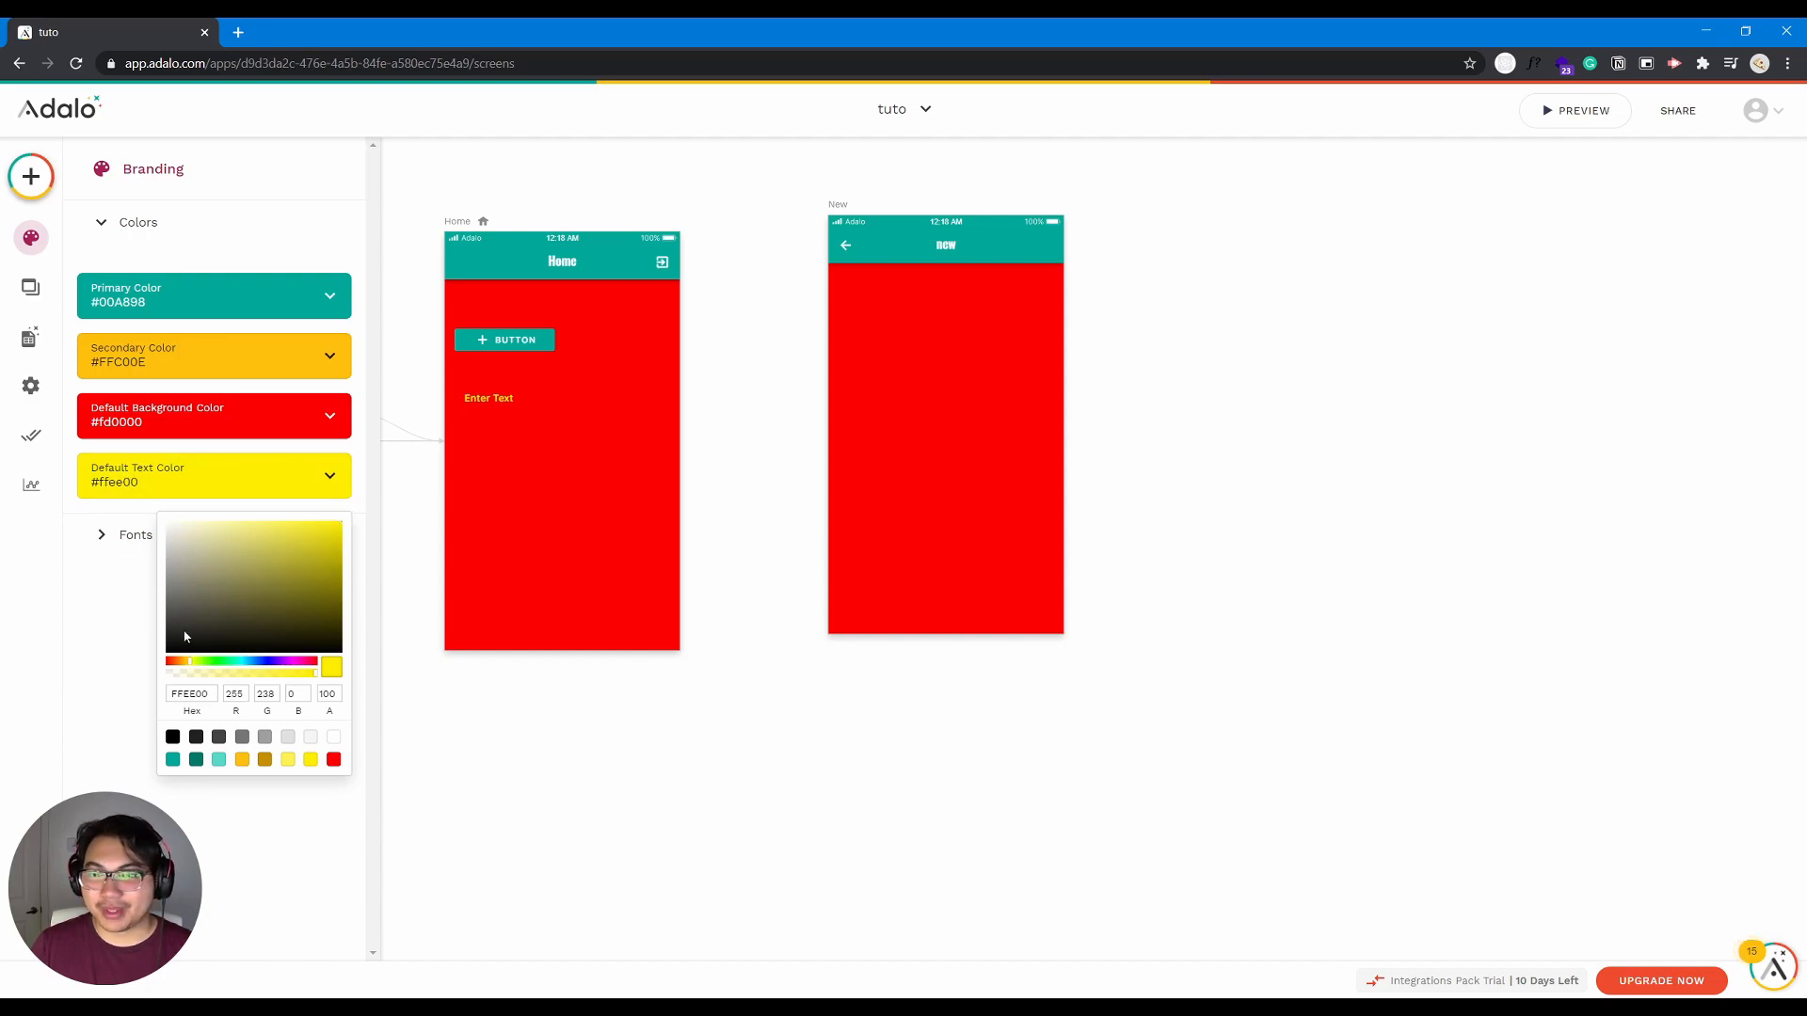
pyautogui.click(121, 637)
# - Examine the heading fonts available in the branding font settings, keeping Oswald selected
pyautogui.click(114, 539)
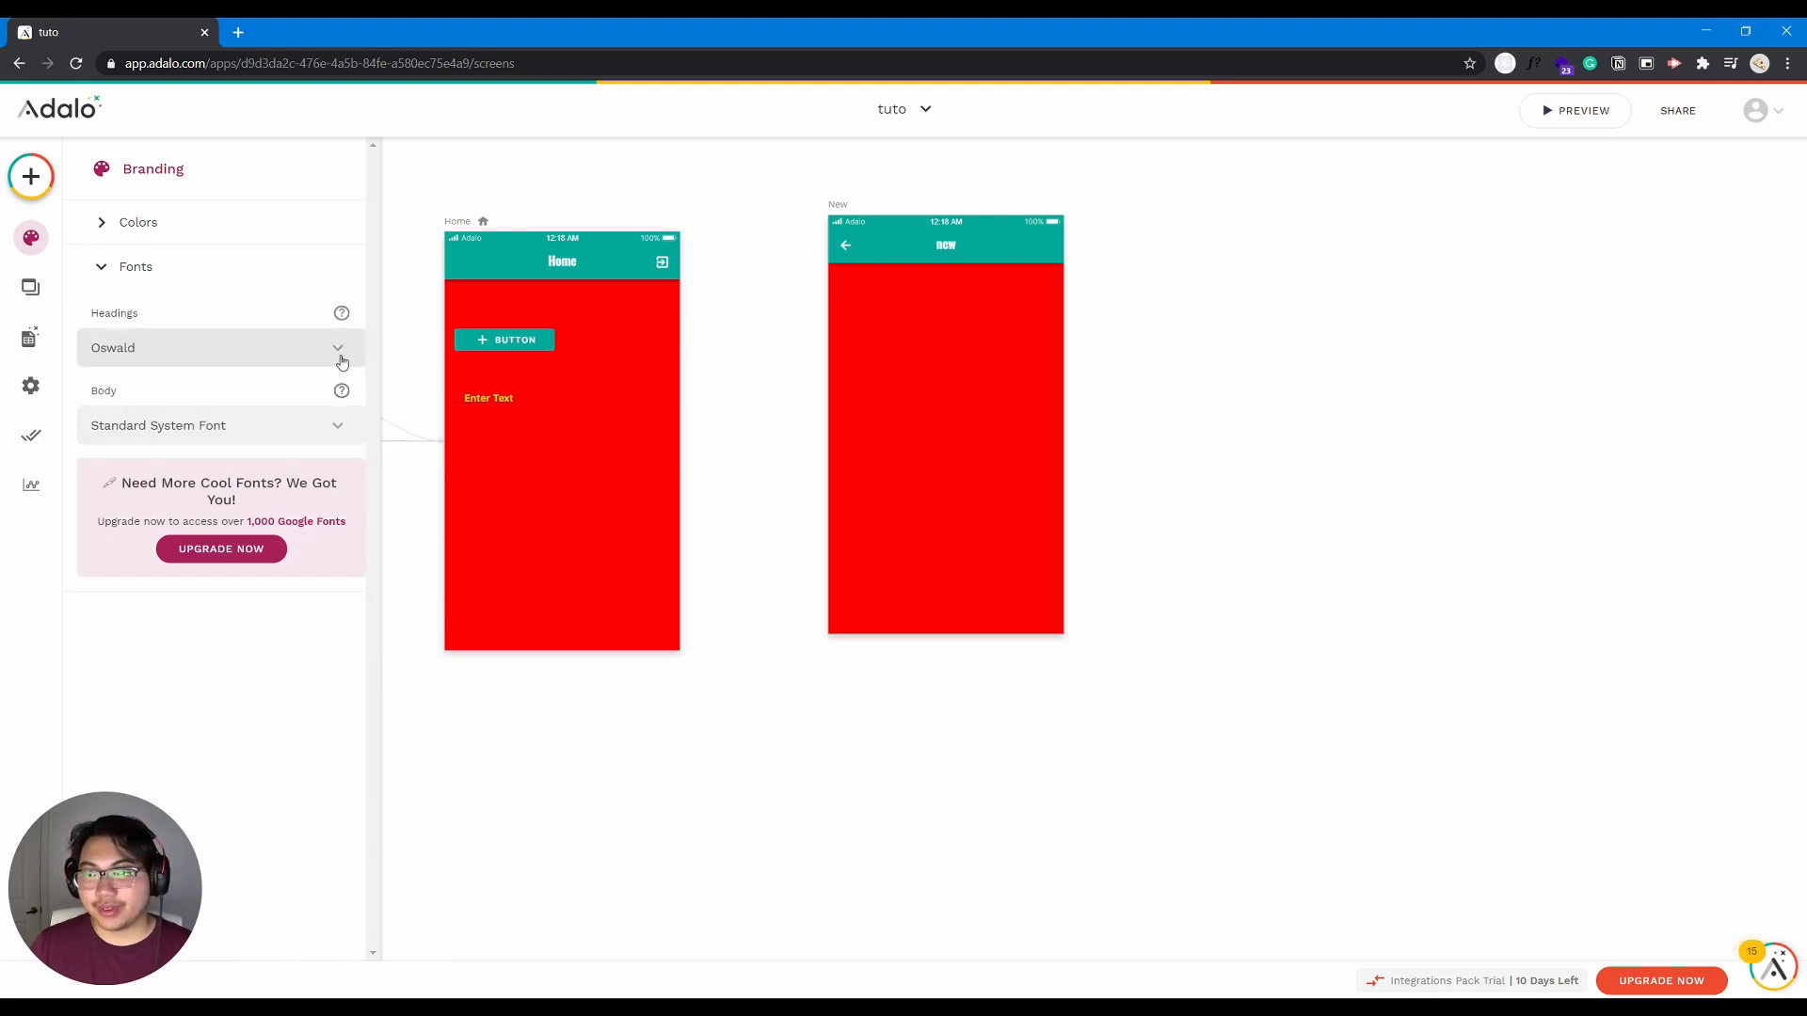
pyautogui.click(342, 363)
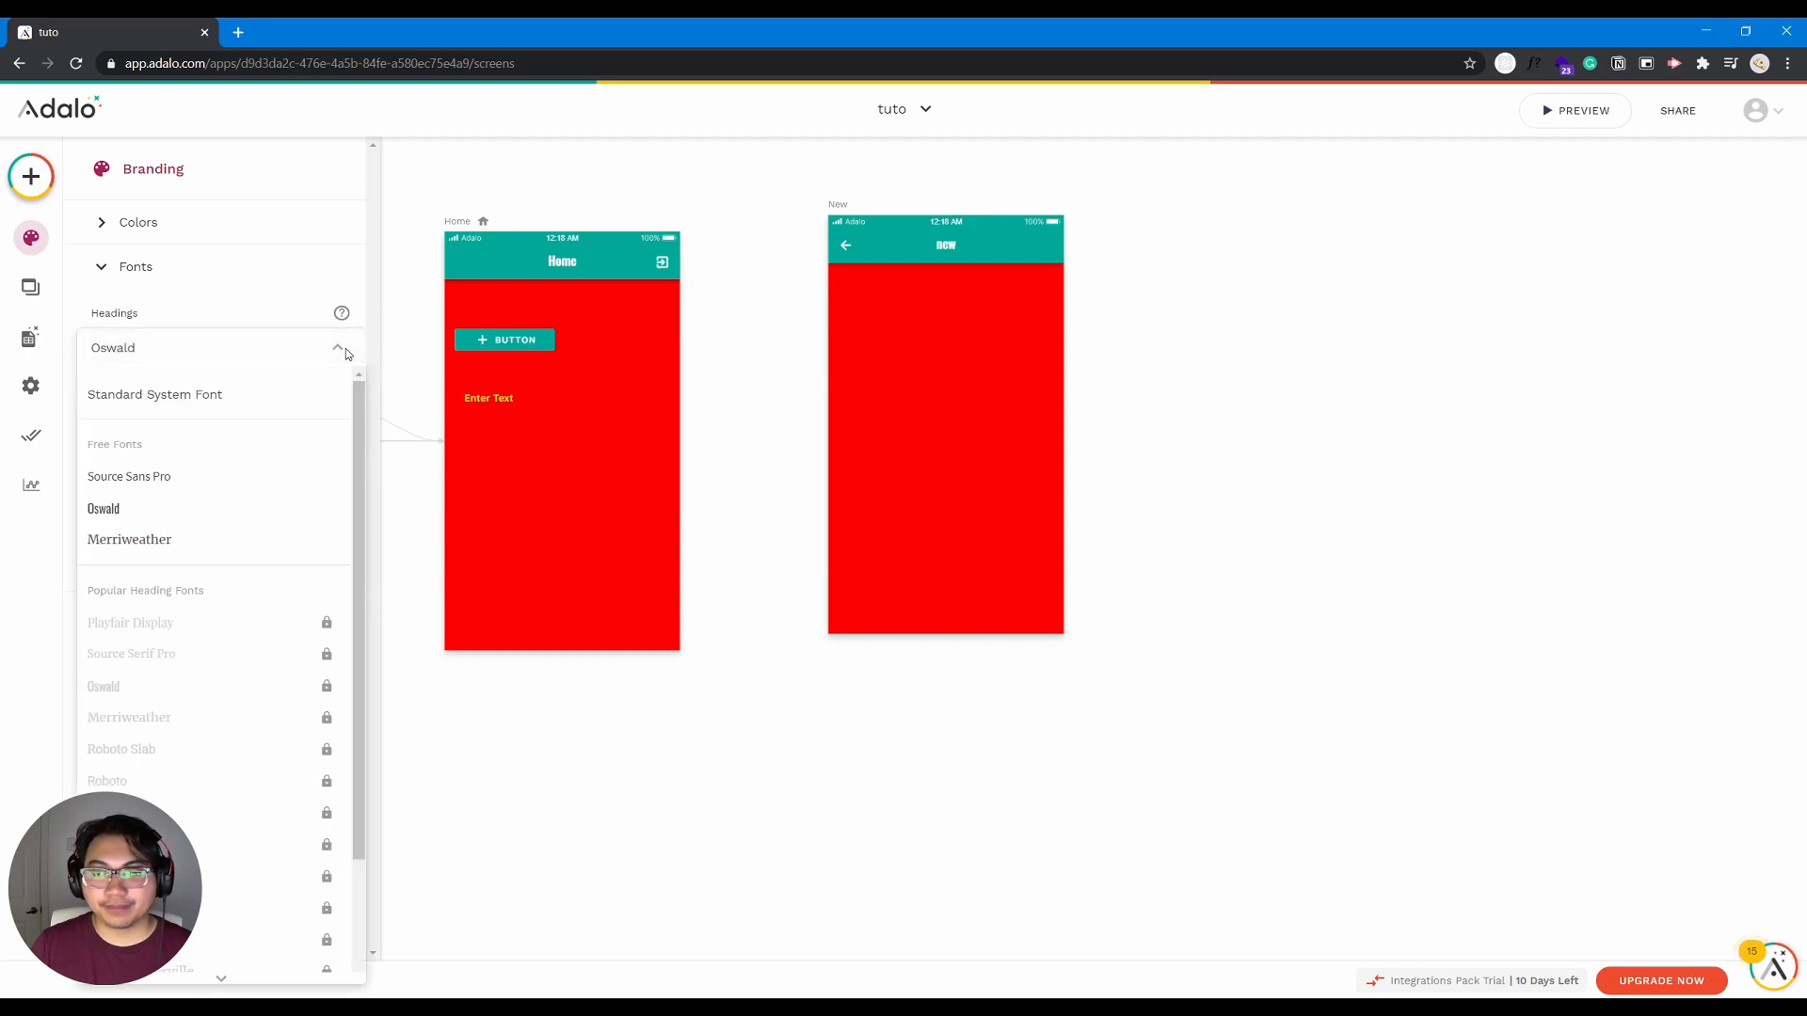
pyautogui.scroll(-2, 344, 664)
pyautogui.moveTo(343, 659); pyautogui.dragTo(328, 352)
pyautogui.click(36, 568)
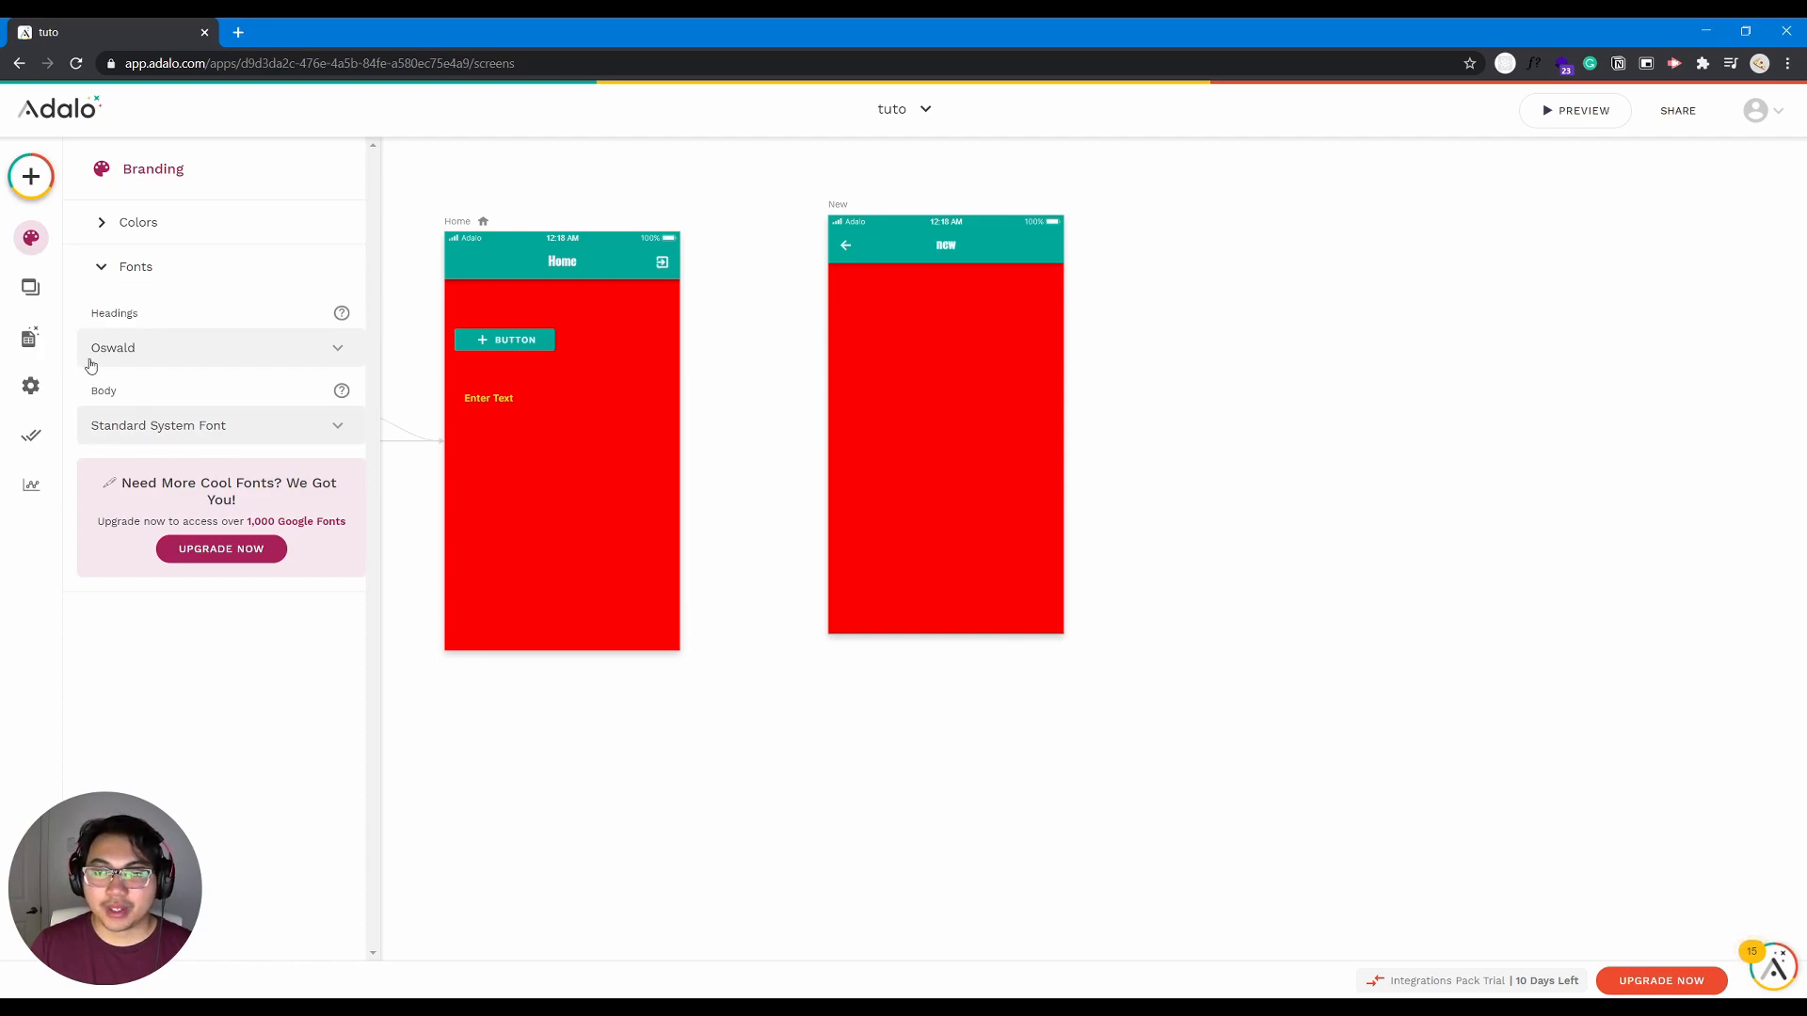
# - Review the app's list of screens and their layout on the canvas, and view the database collections
pyautogui.click(30, 287)
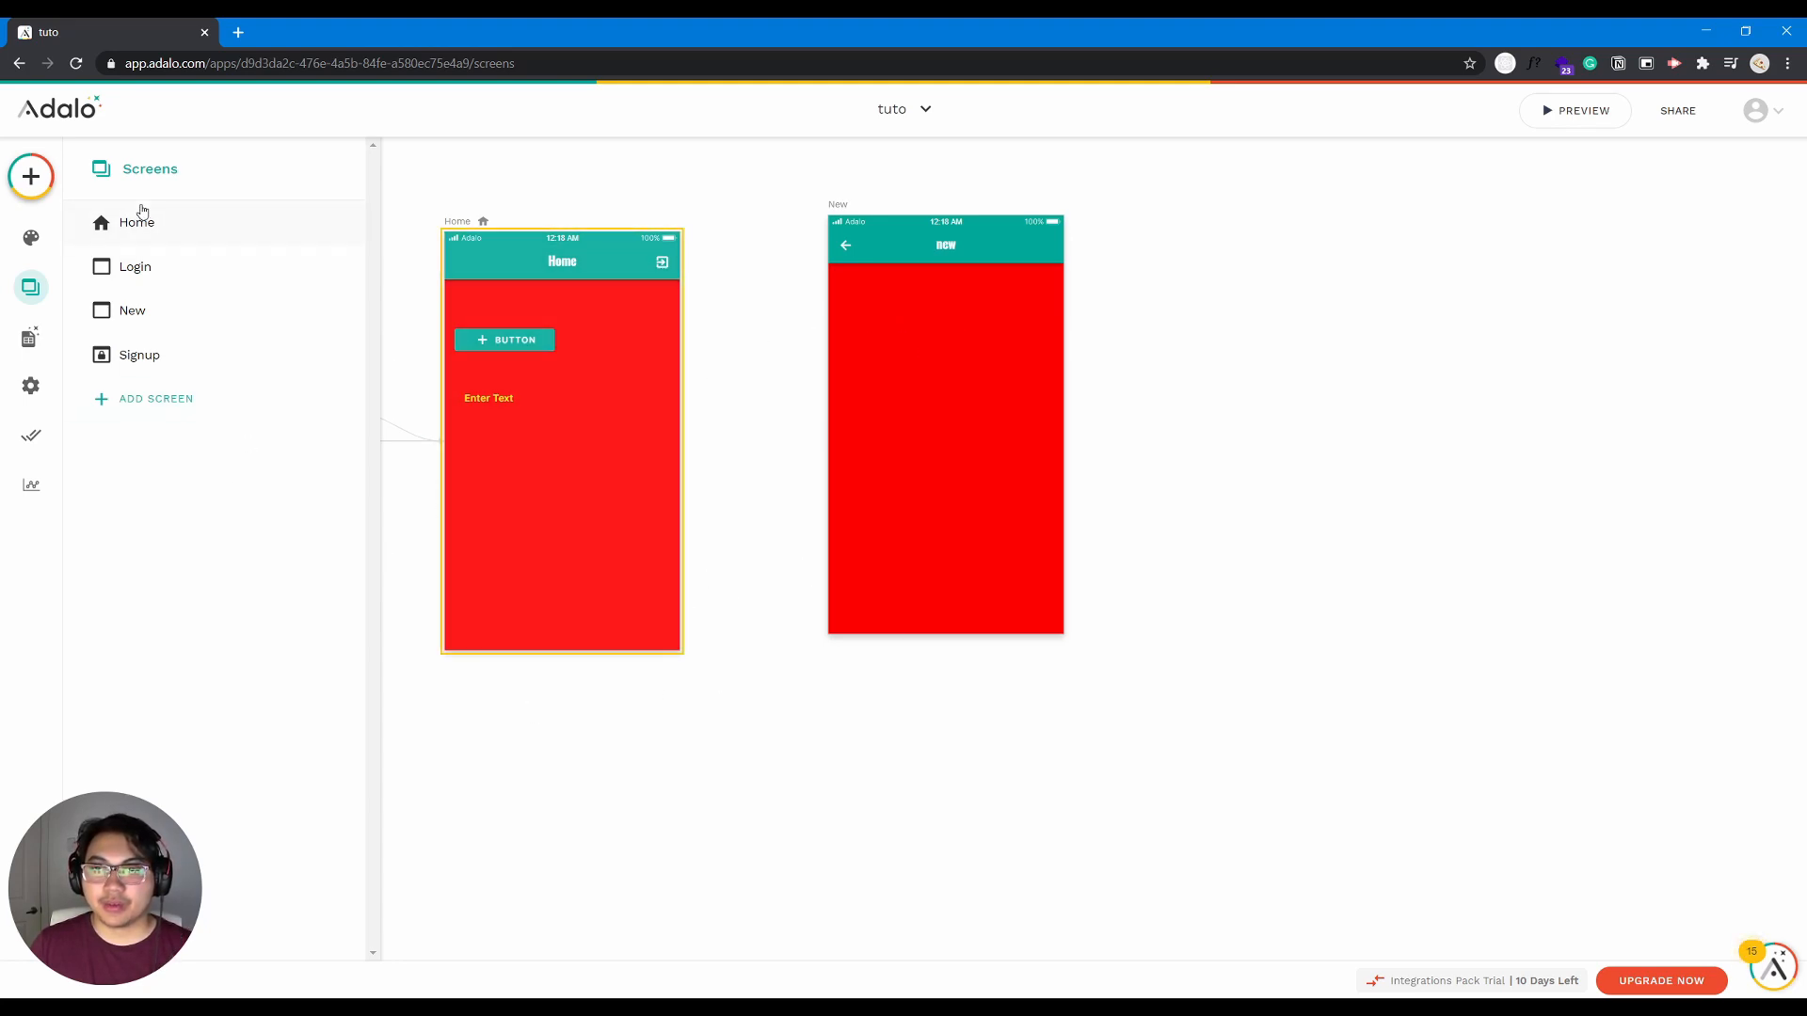
pyautogui.scroll(-10, 556, 810)
pyautogui.scroll(5, 560, 835)
pyautogui.scroll(-5, 515, 723)
pyautogui.moveTo(515, 722); pyautogui.dragTo(677, 722)
pyautogui.scroll(3, 640, 619)
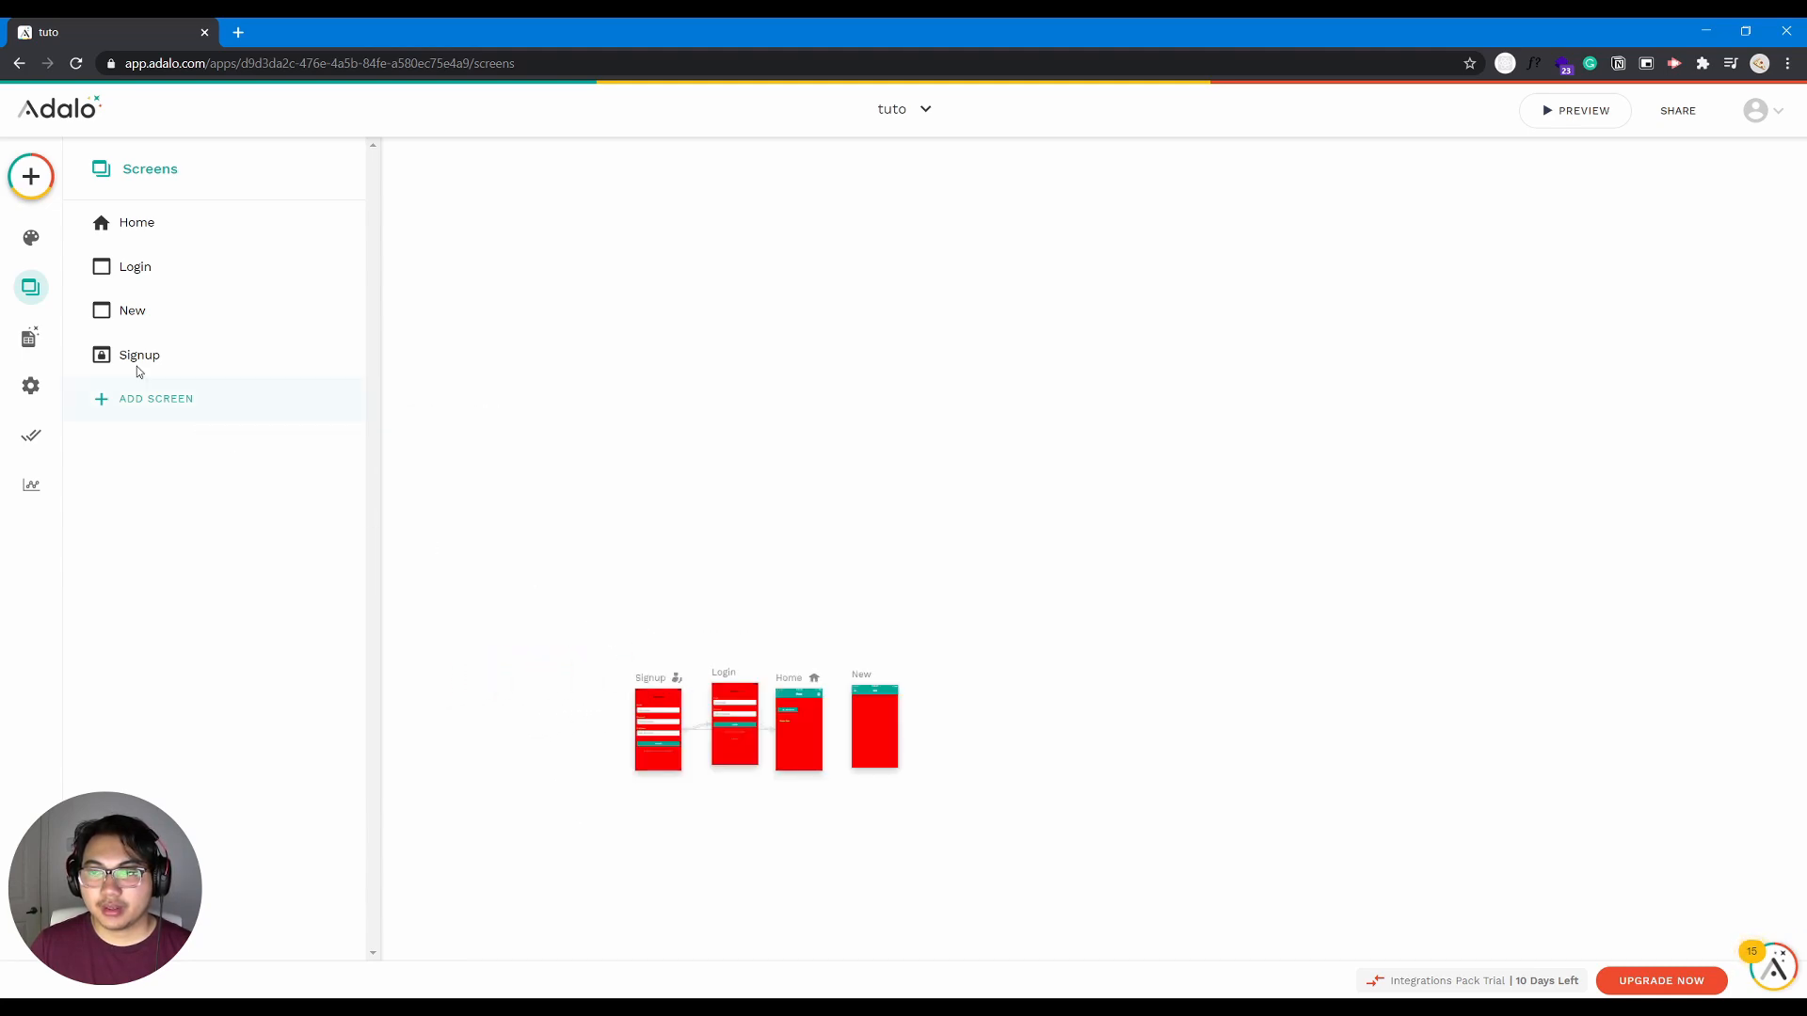
pyautogui.click(29, 337)
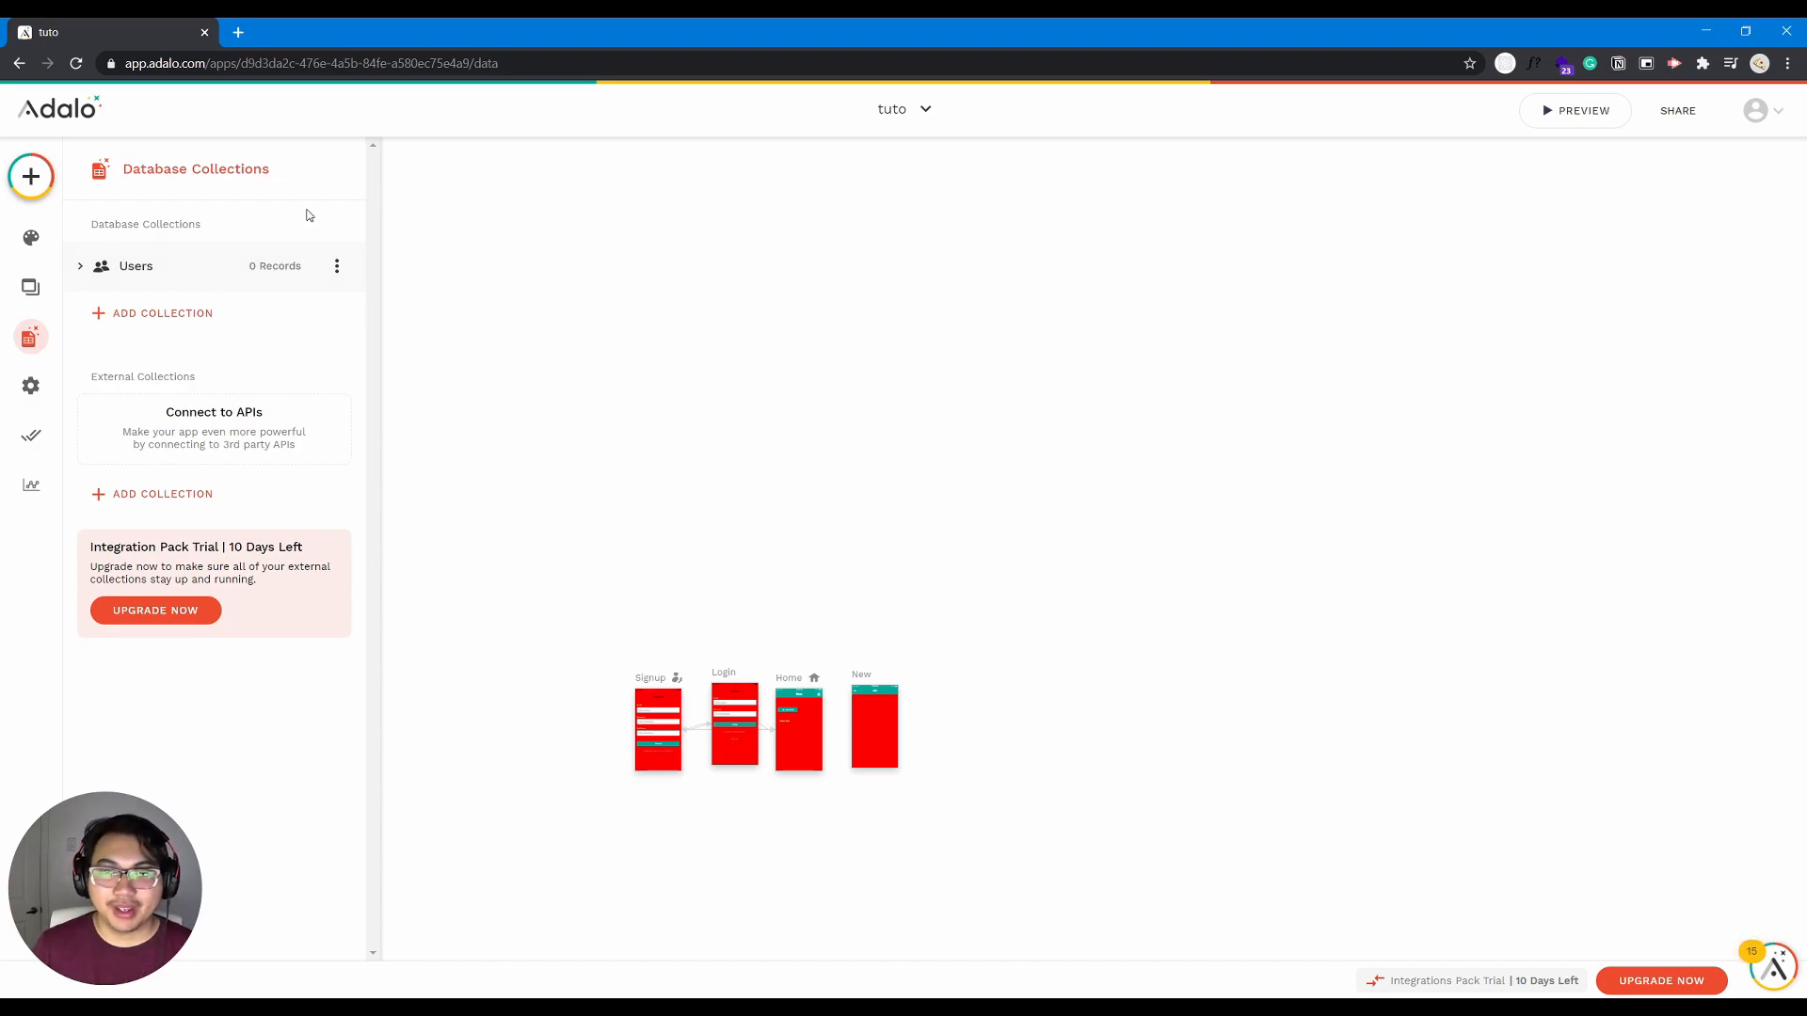
# - Examine the app settings, from the app name, short description and app icon to the Mixpanel token and share page banner
pyautogui.click(31, 386)
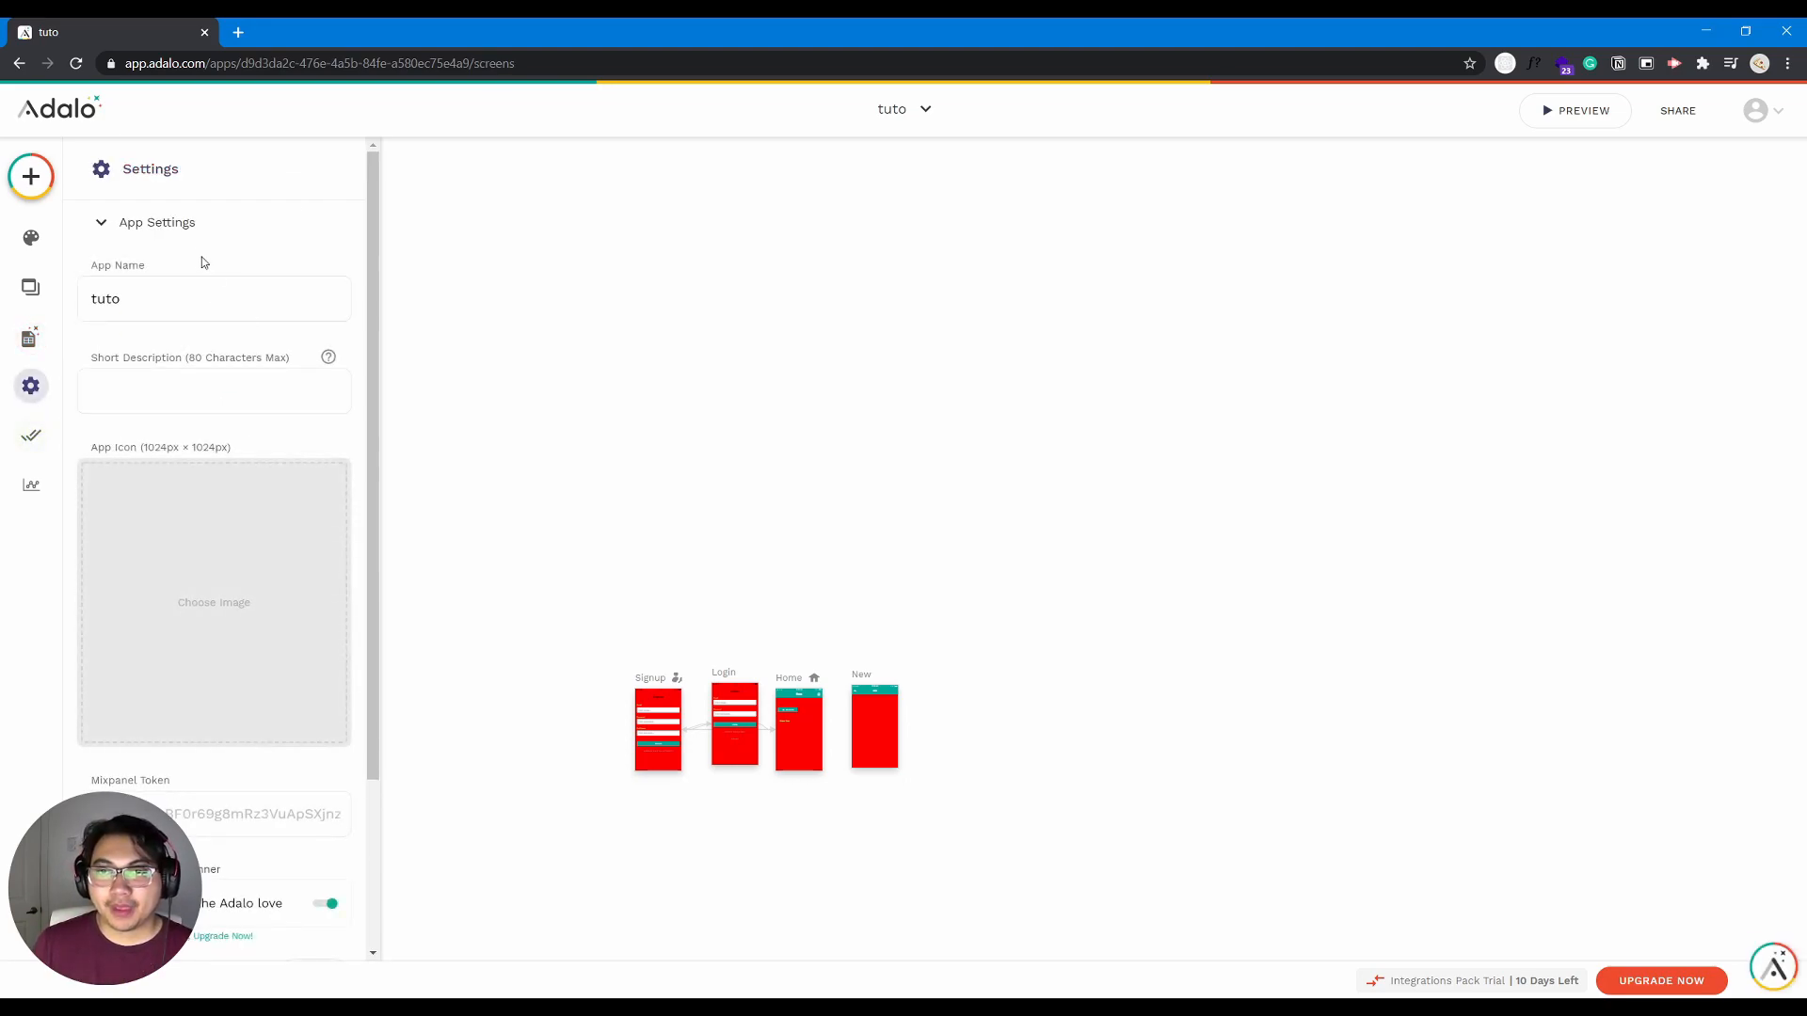
pyautogui.moveTo(373, 233); pyautogui.dragTo(373, 245)
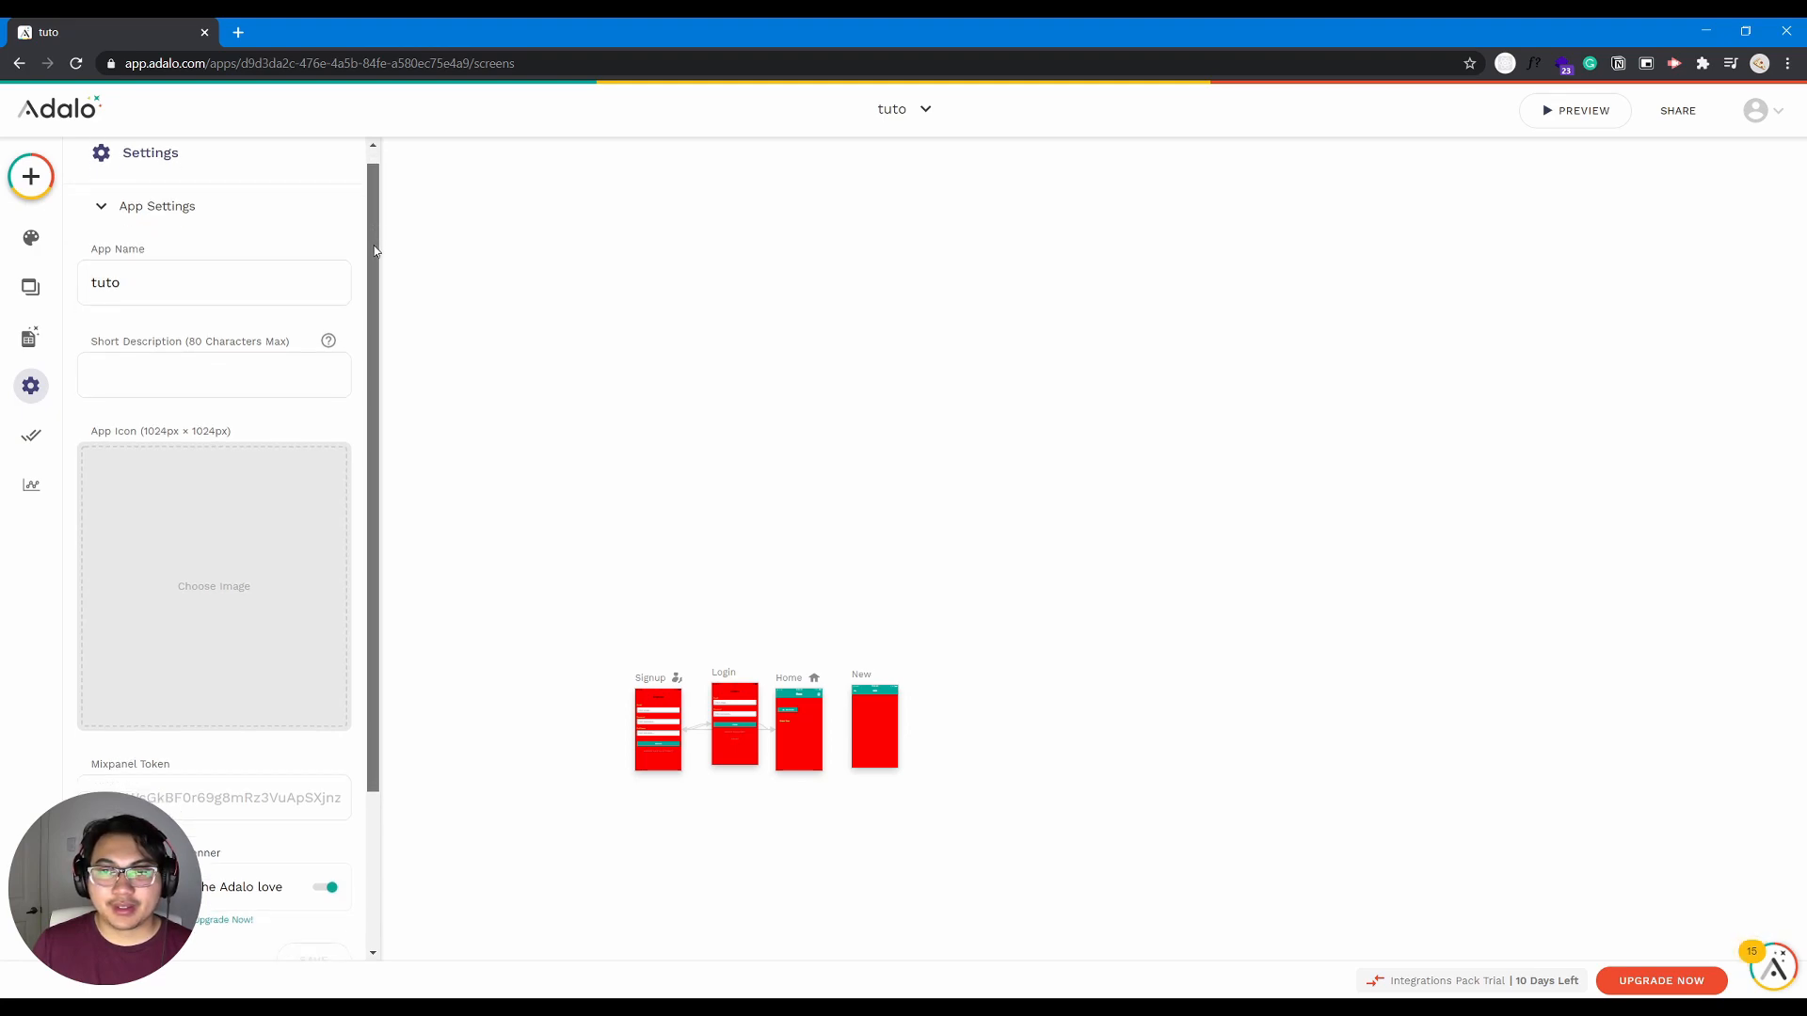
pyautogui.moveTo(156, 288); pyautogui.dragTo(81, 286)
pyautogui.click(137, 376)
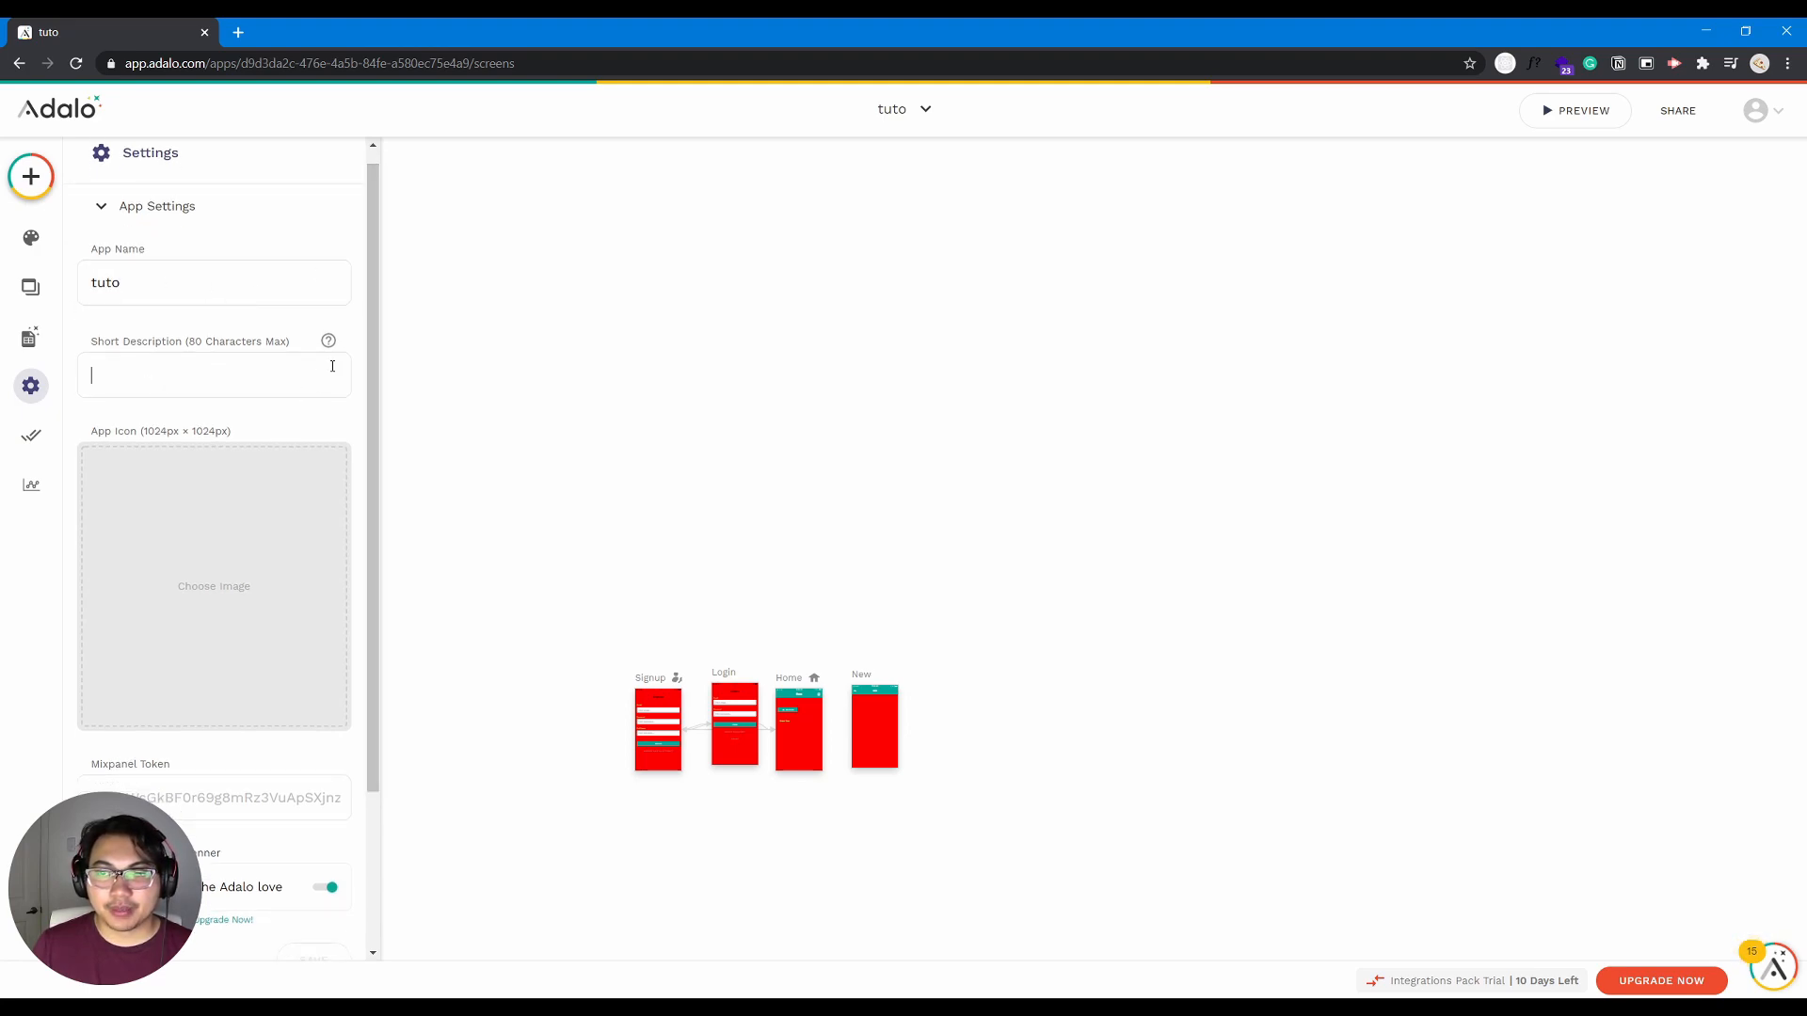
pyautogui.moveTo(373, 367); pyautogui.dragTo(367, 420)
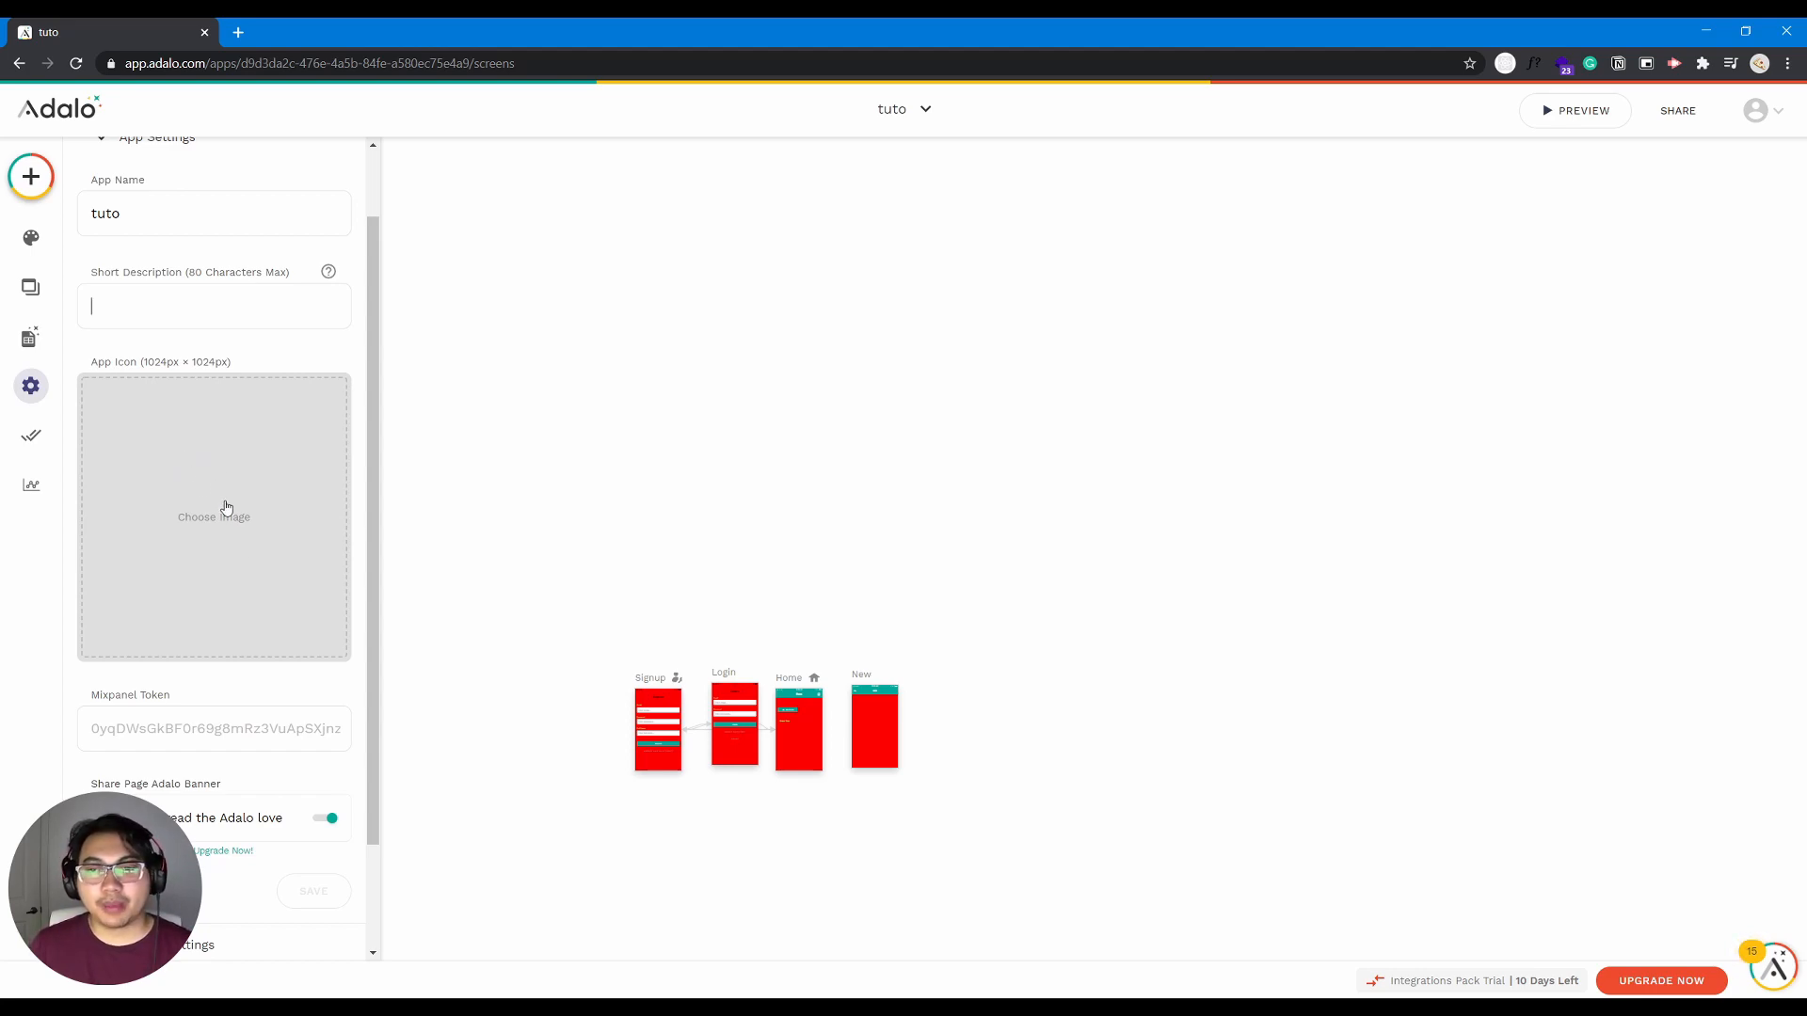
pyautogui.scroll(-1, 274, 674)
pyautogui.scroll(-1, 253, 717)
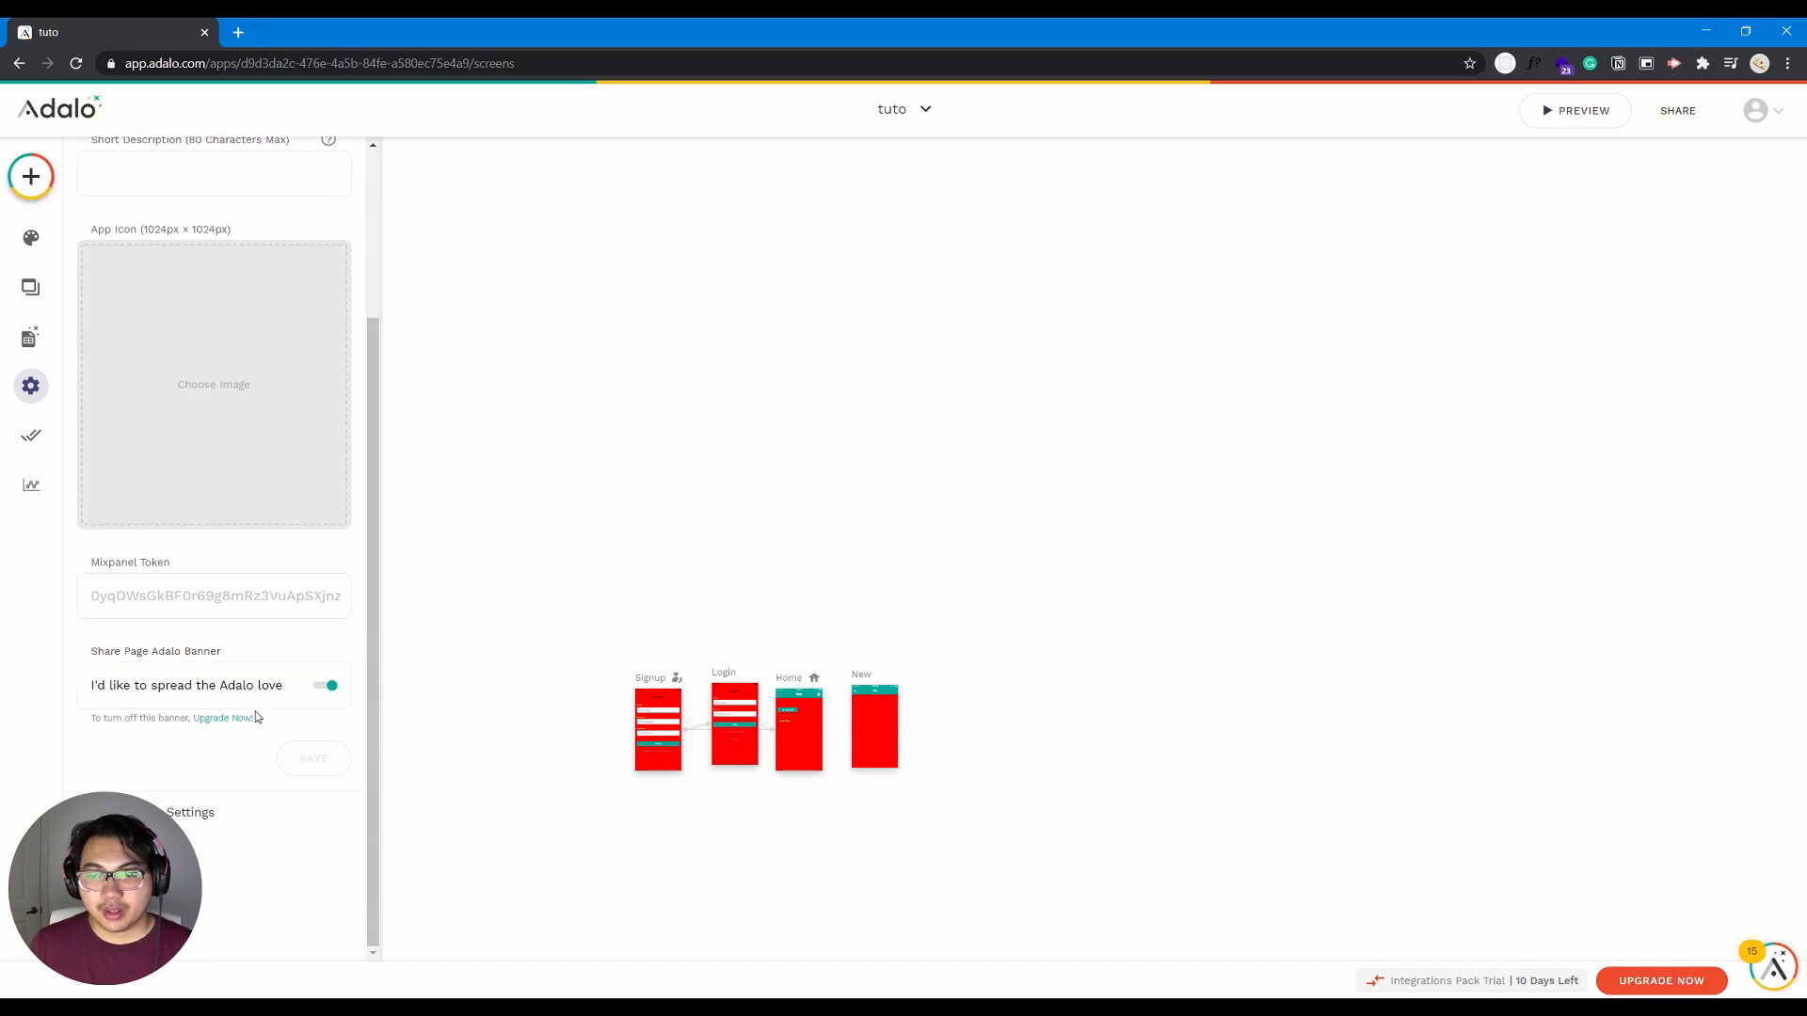
# - Review the display settings, app access and copy/delete options of the app
pyautogui.click(193, 814)
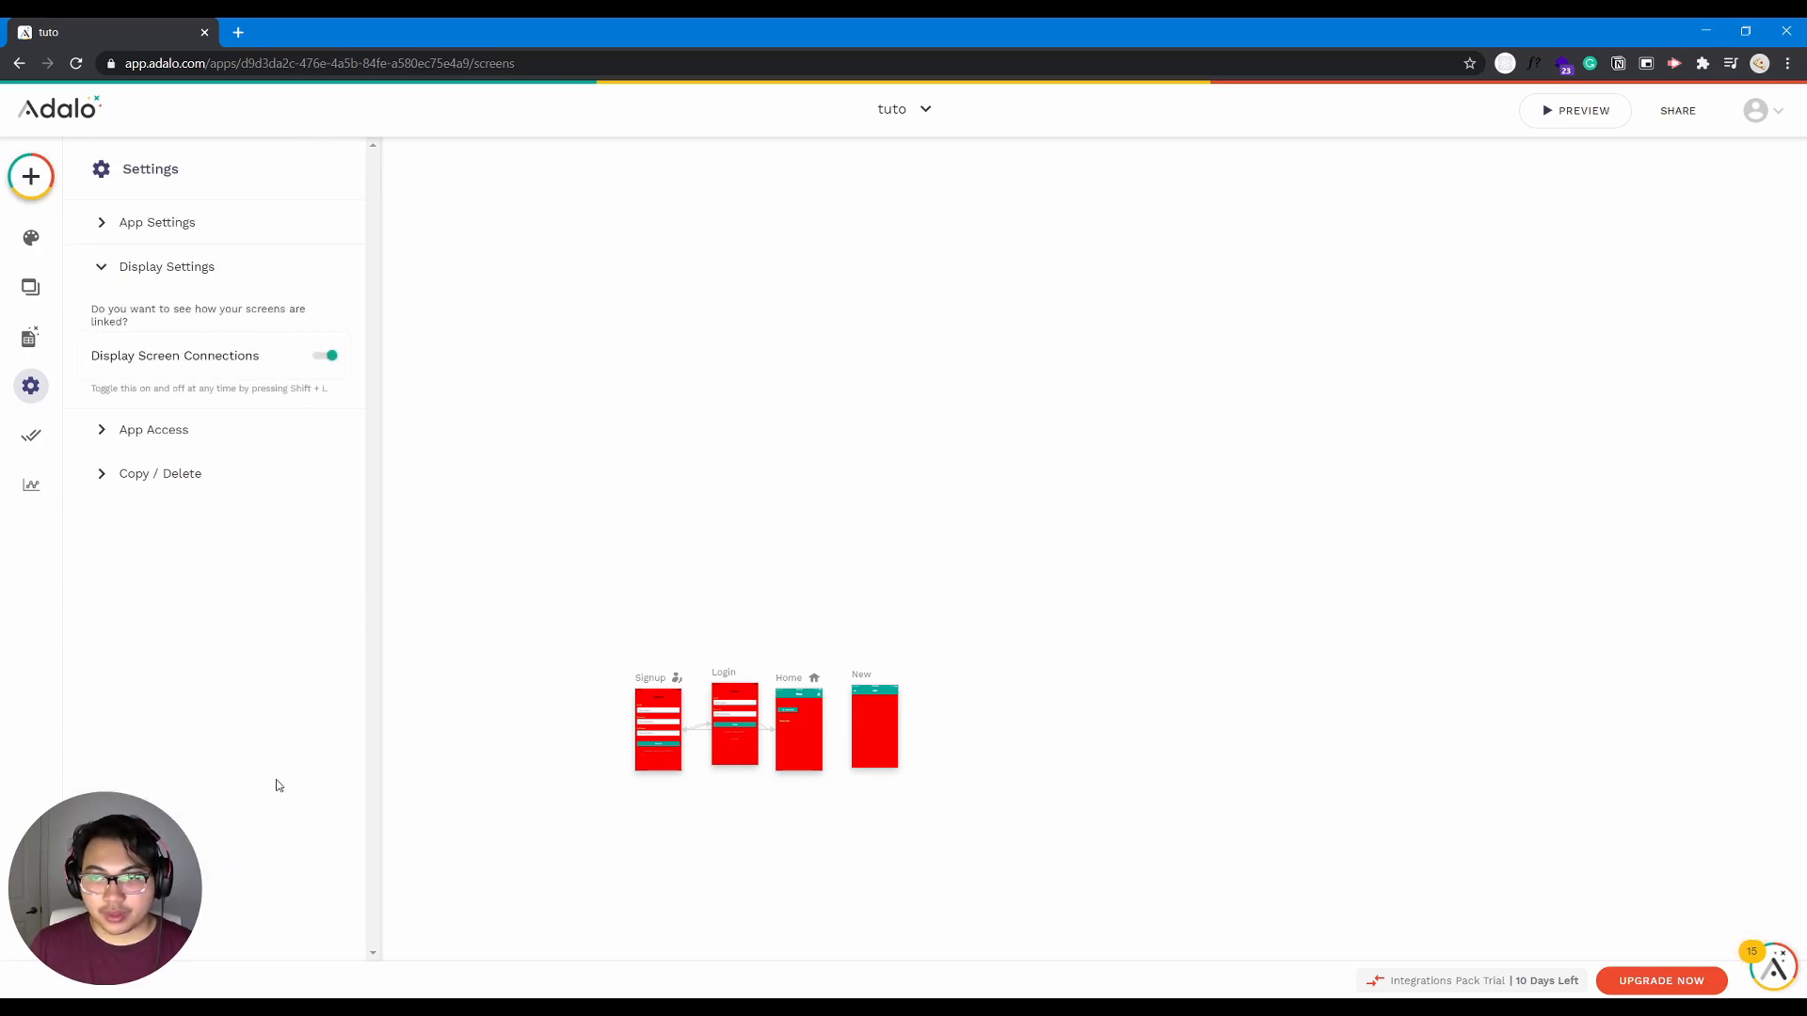
pyautogui.click(184, 431)
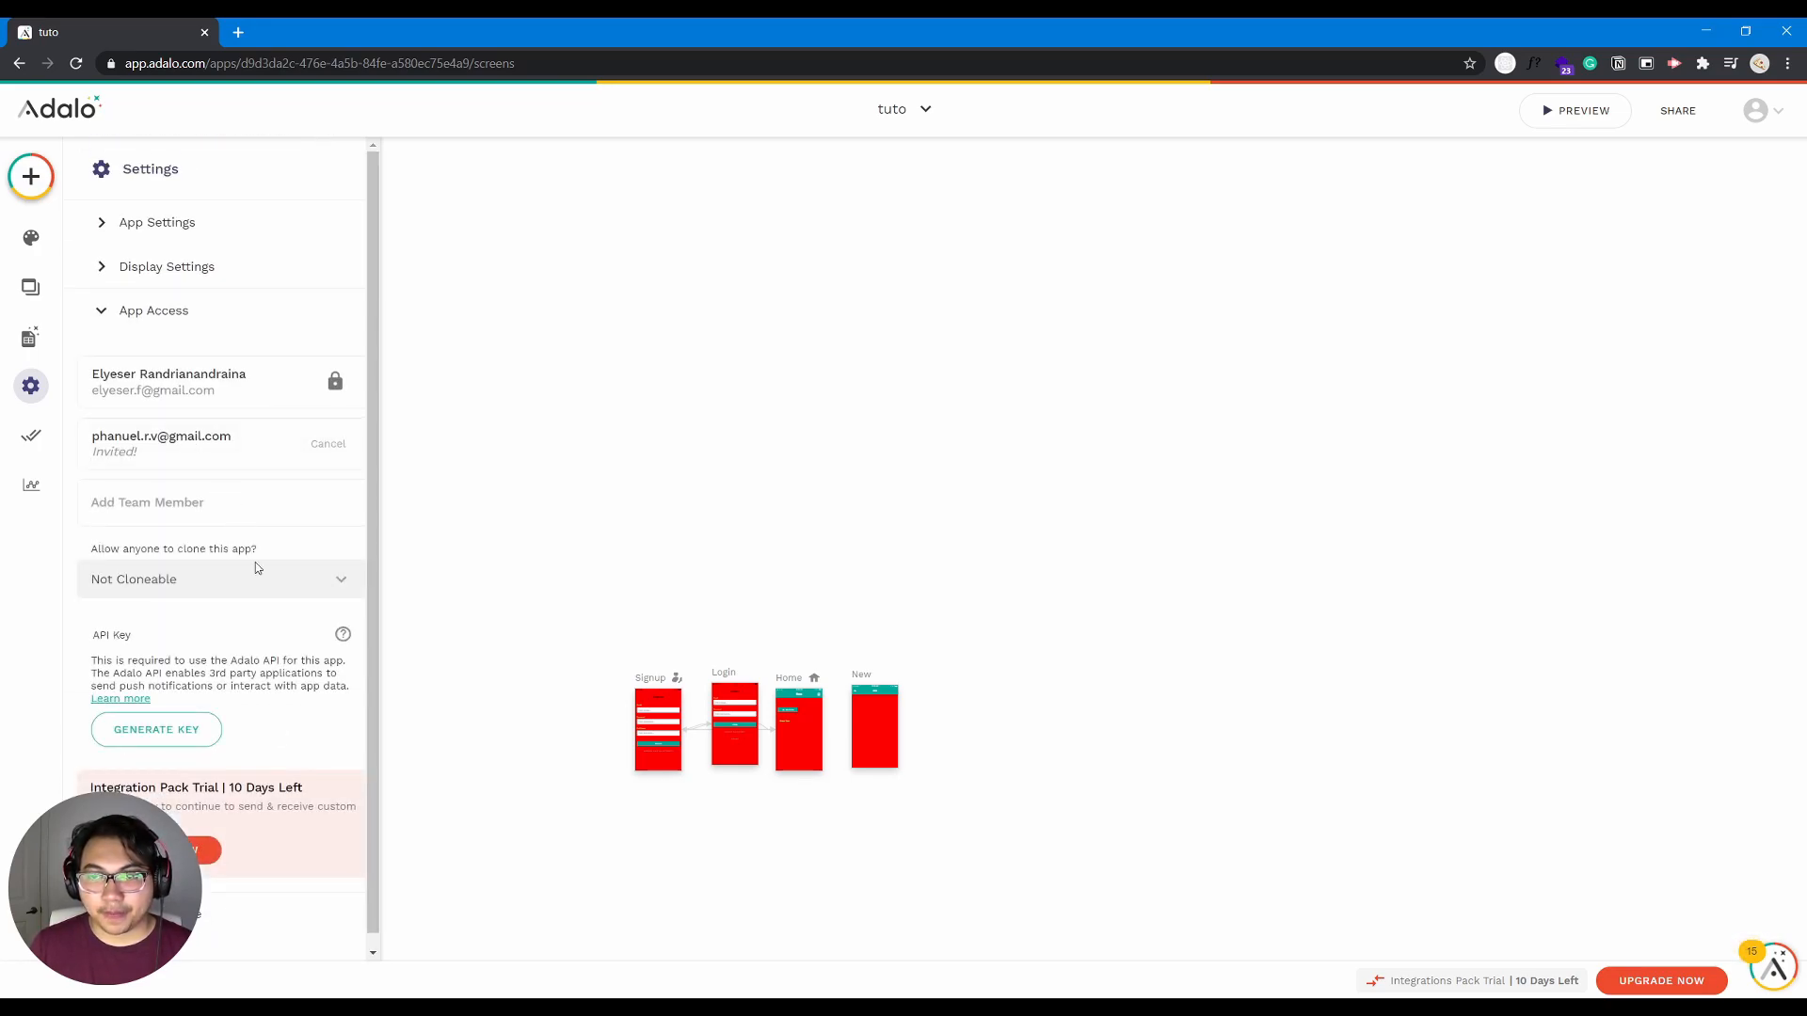
pyautogui.scroll(-1, 217, 527)
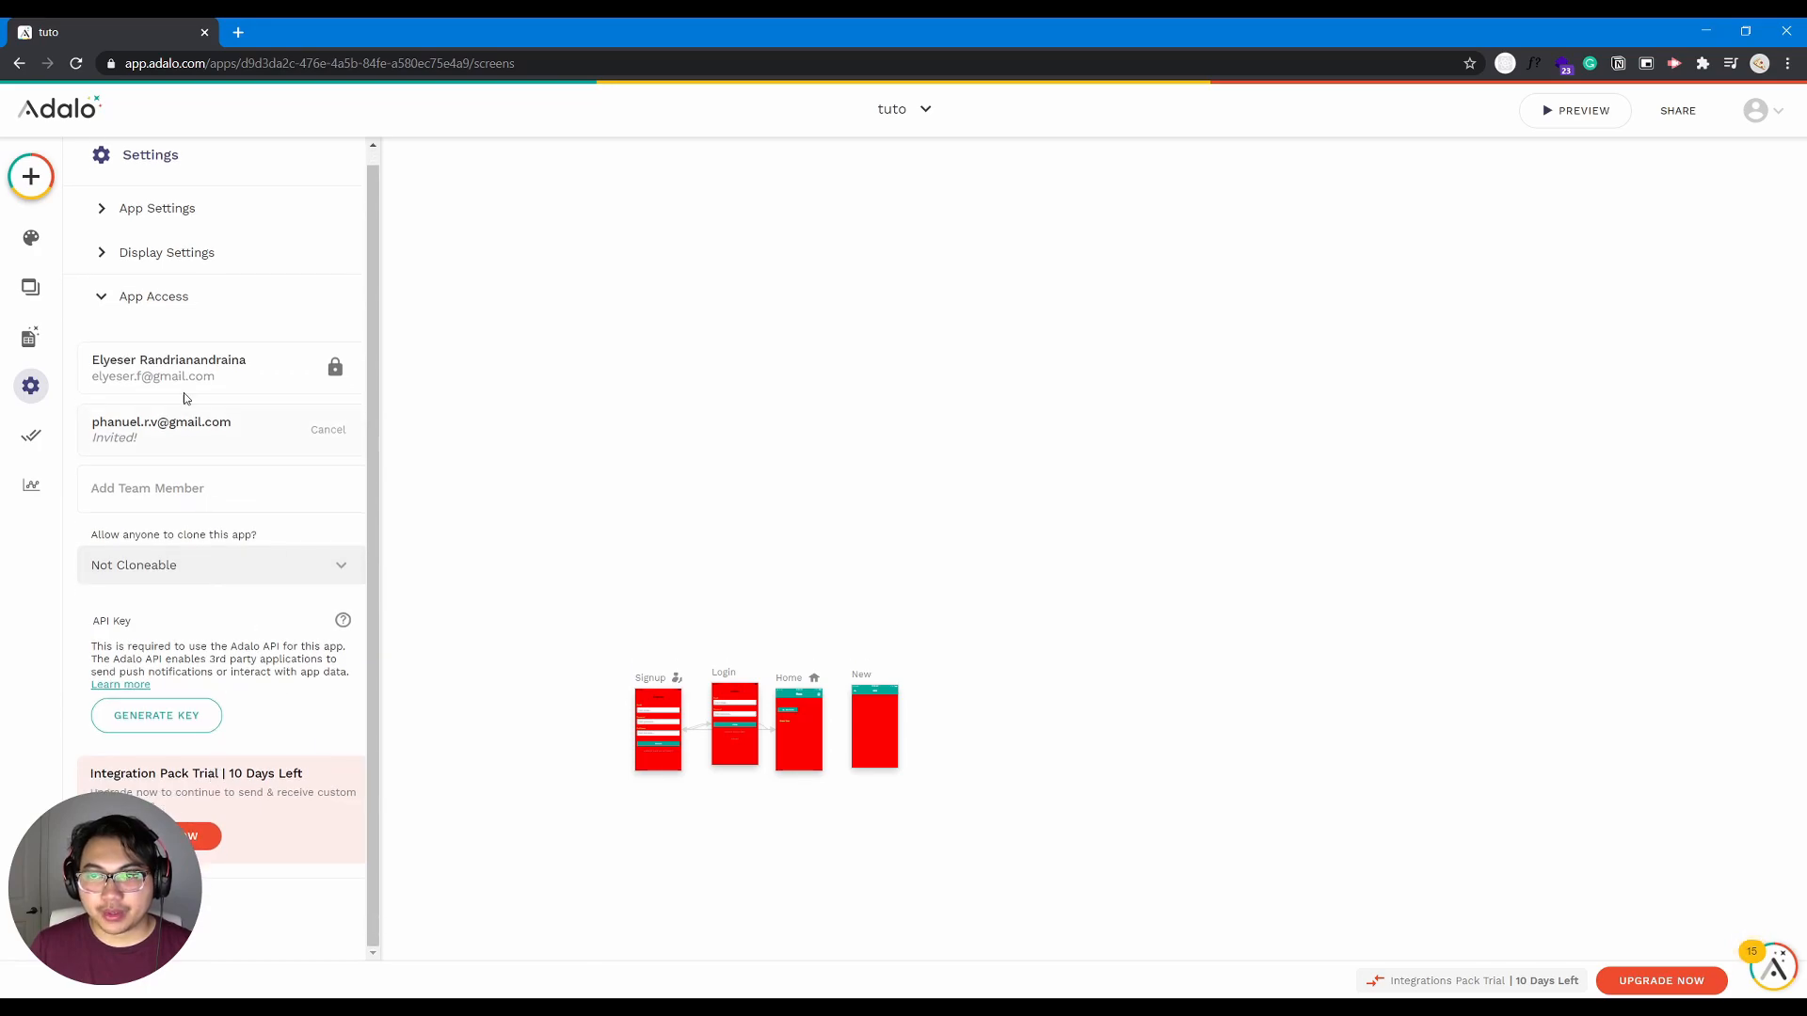
pyautogui.click(178, 299)
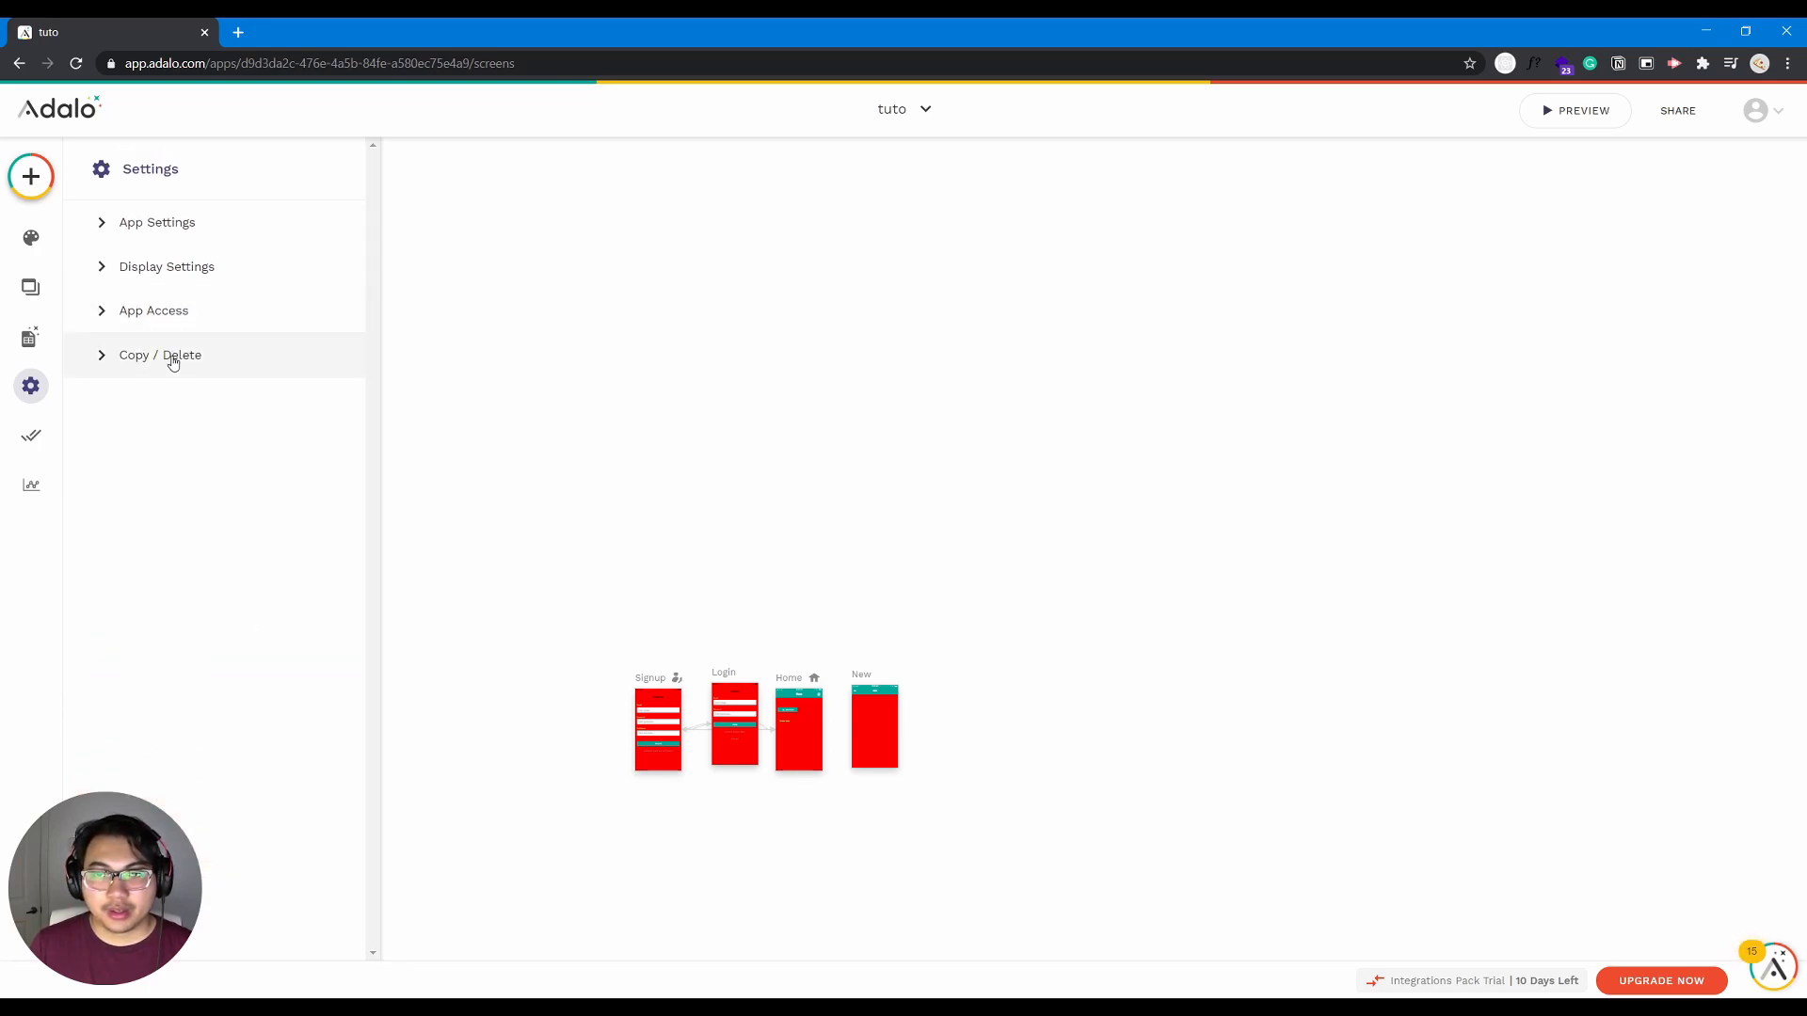
pyautogui.click(171, 357)
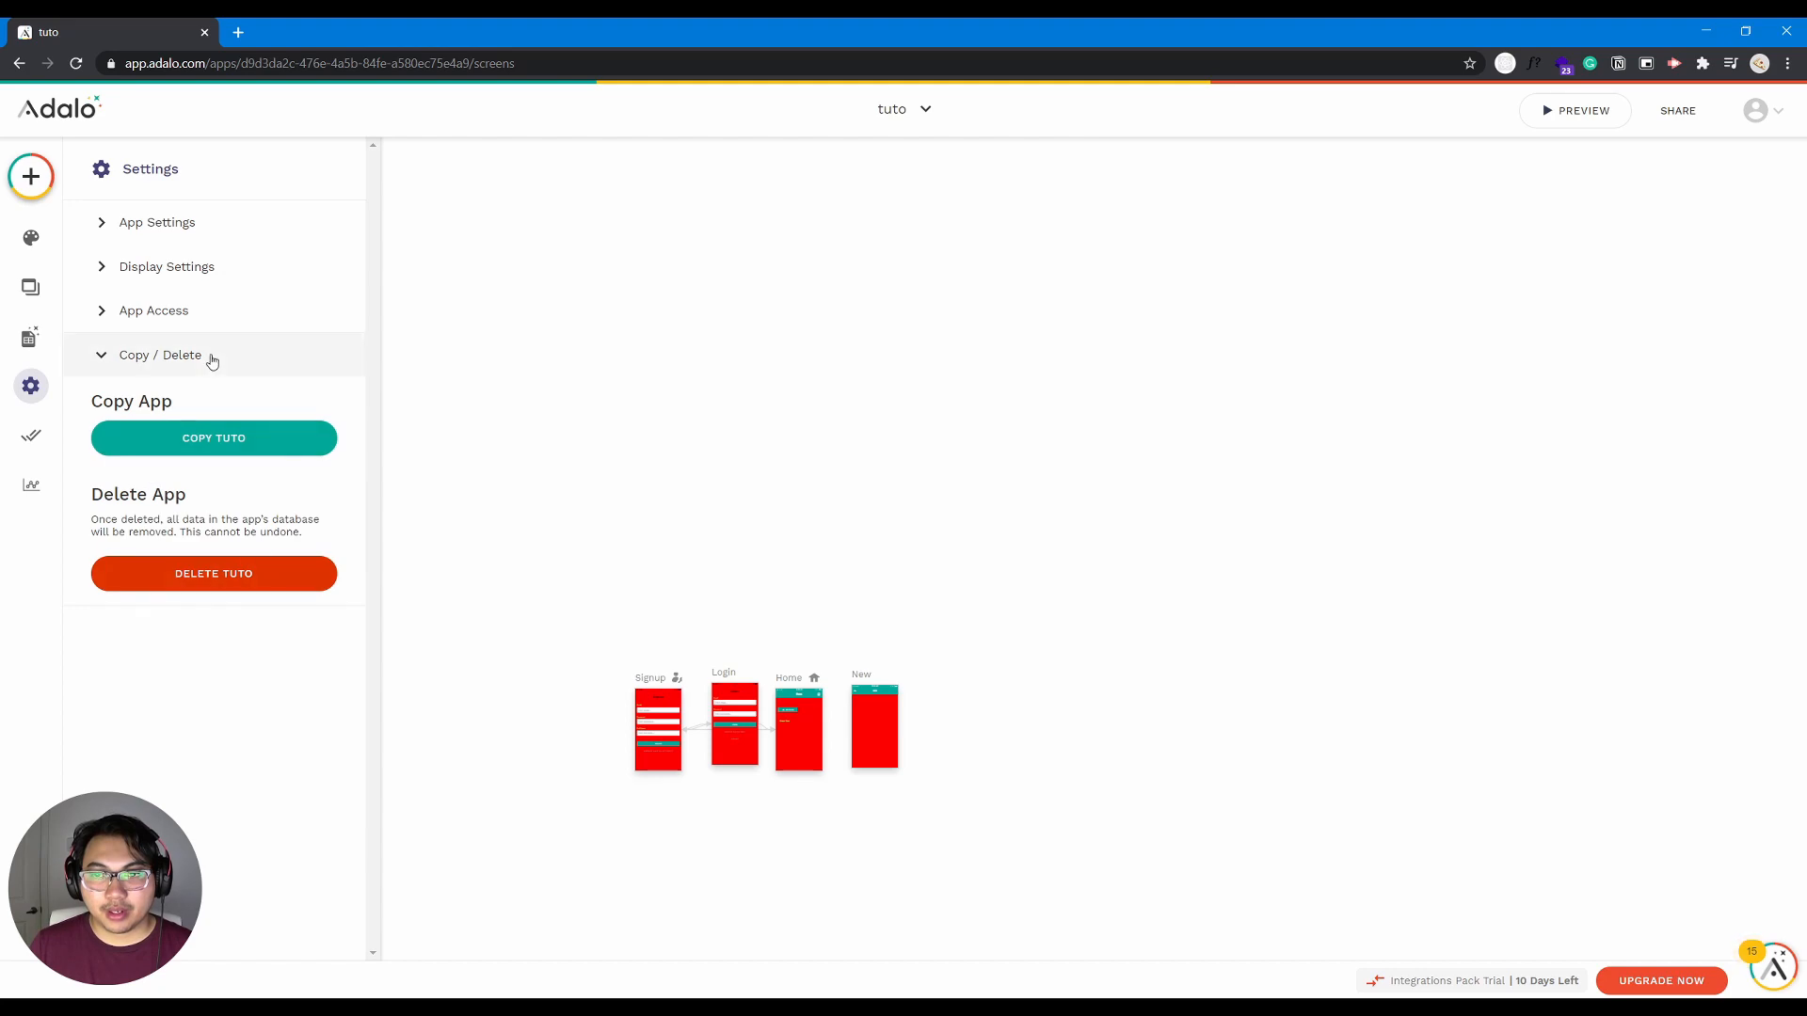
pyautogui.click(213, 355)
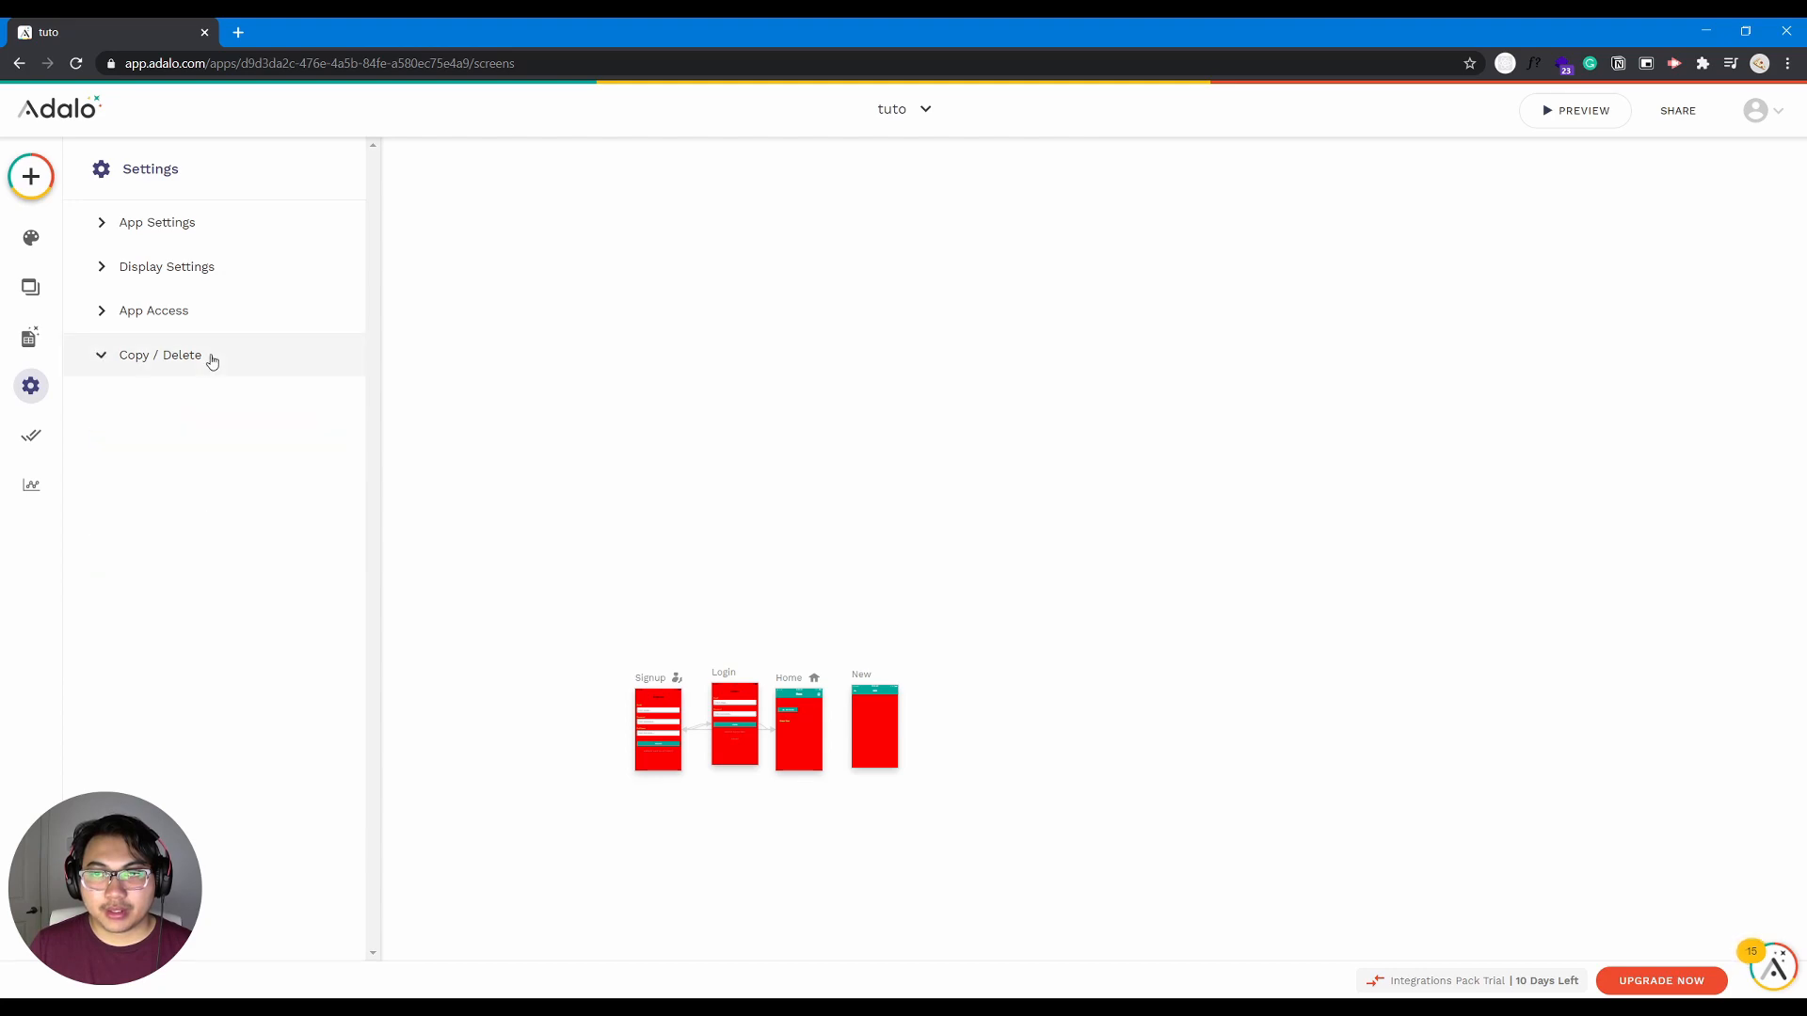
# - Examine the publishing options for the Android app, iOS app and Progressive Web App
pyautogui.click(33, 437)
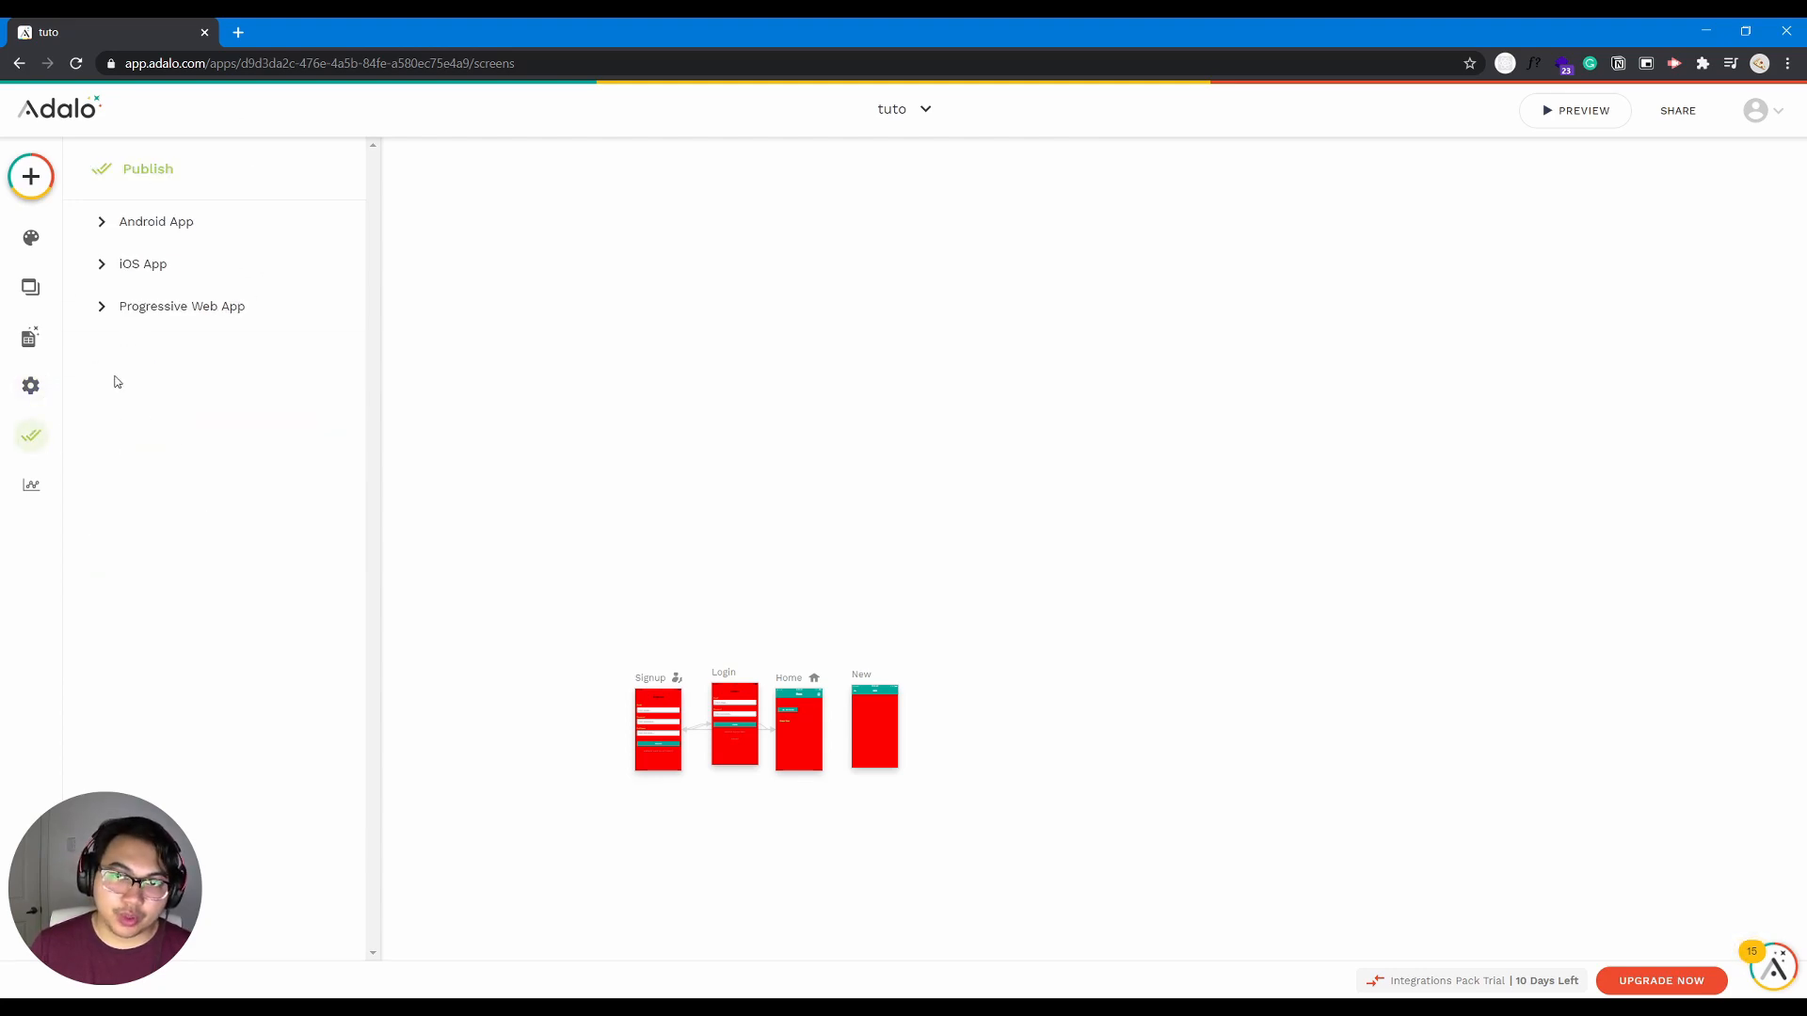
pyautogui.click(220, 244)
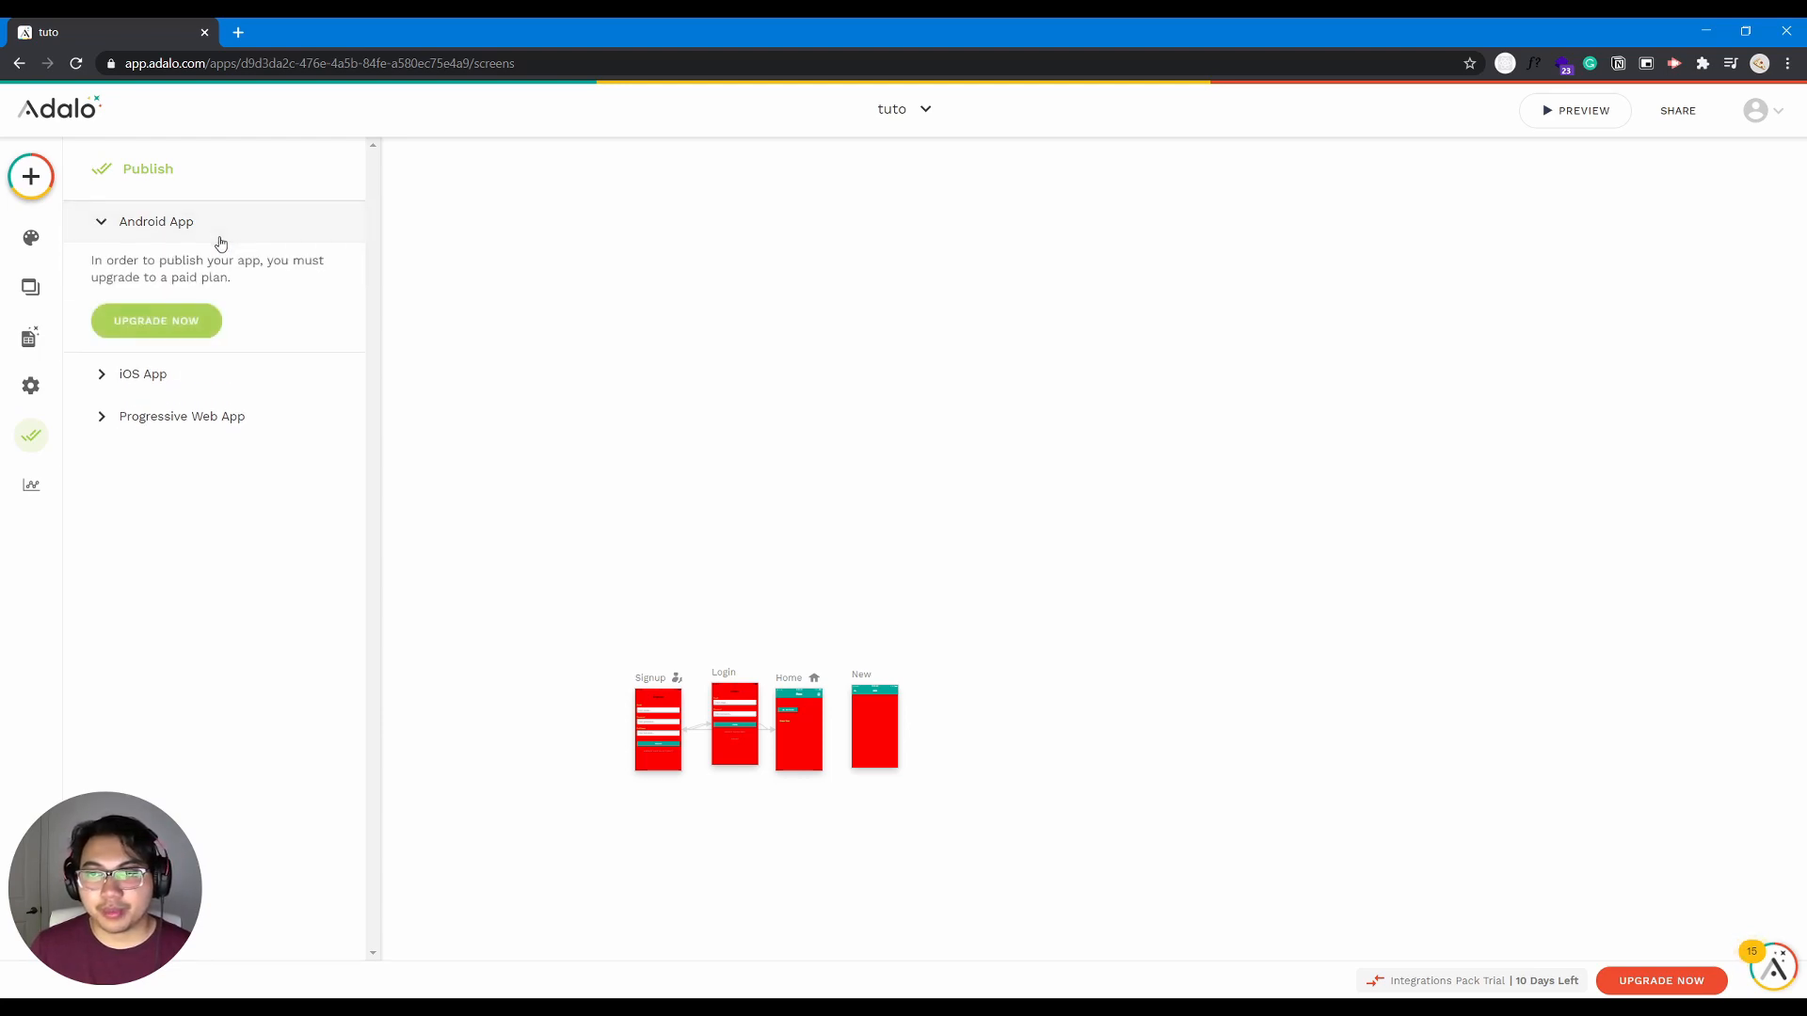
pyautogui.click(251, 385)
pyautogui.click(251, 420)
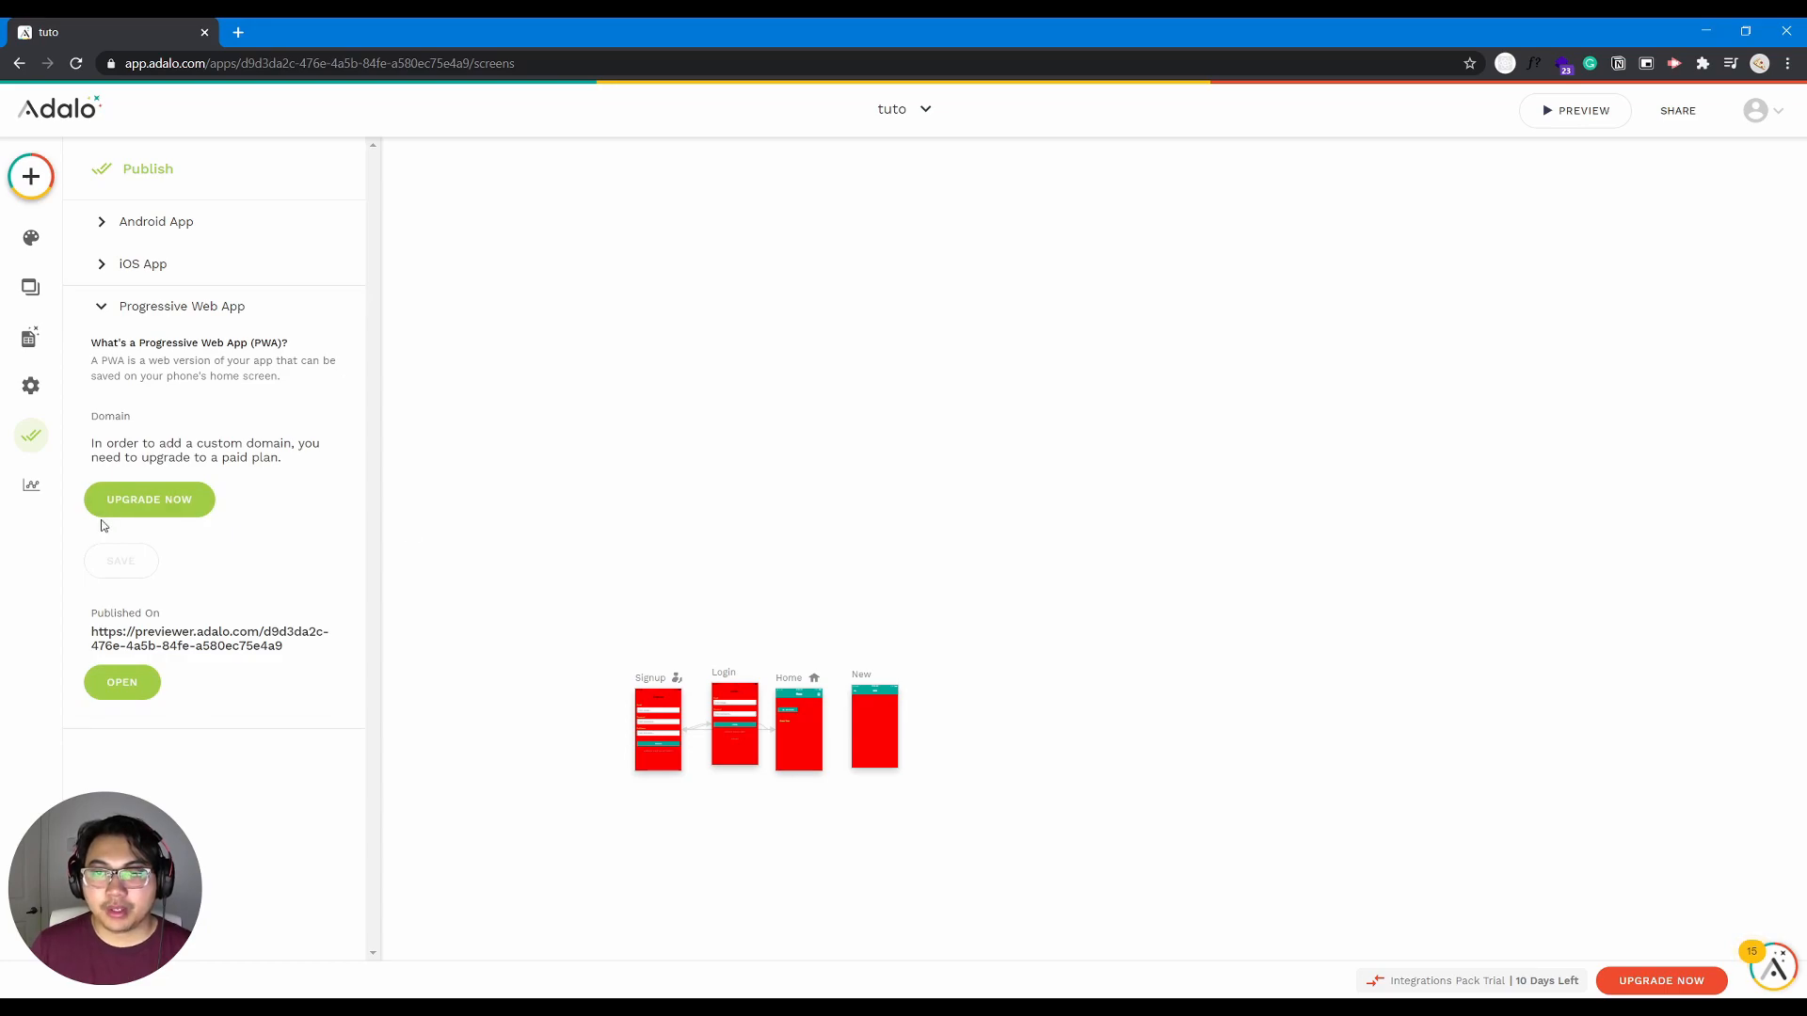
# - Review the app's analytics, including active users, signups, most visited screens, user locations and devices used
pyautogui.click(31, 485)
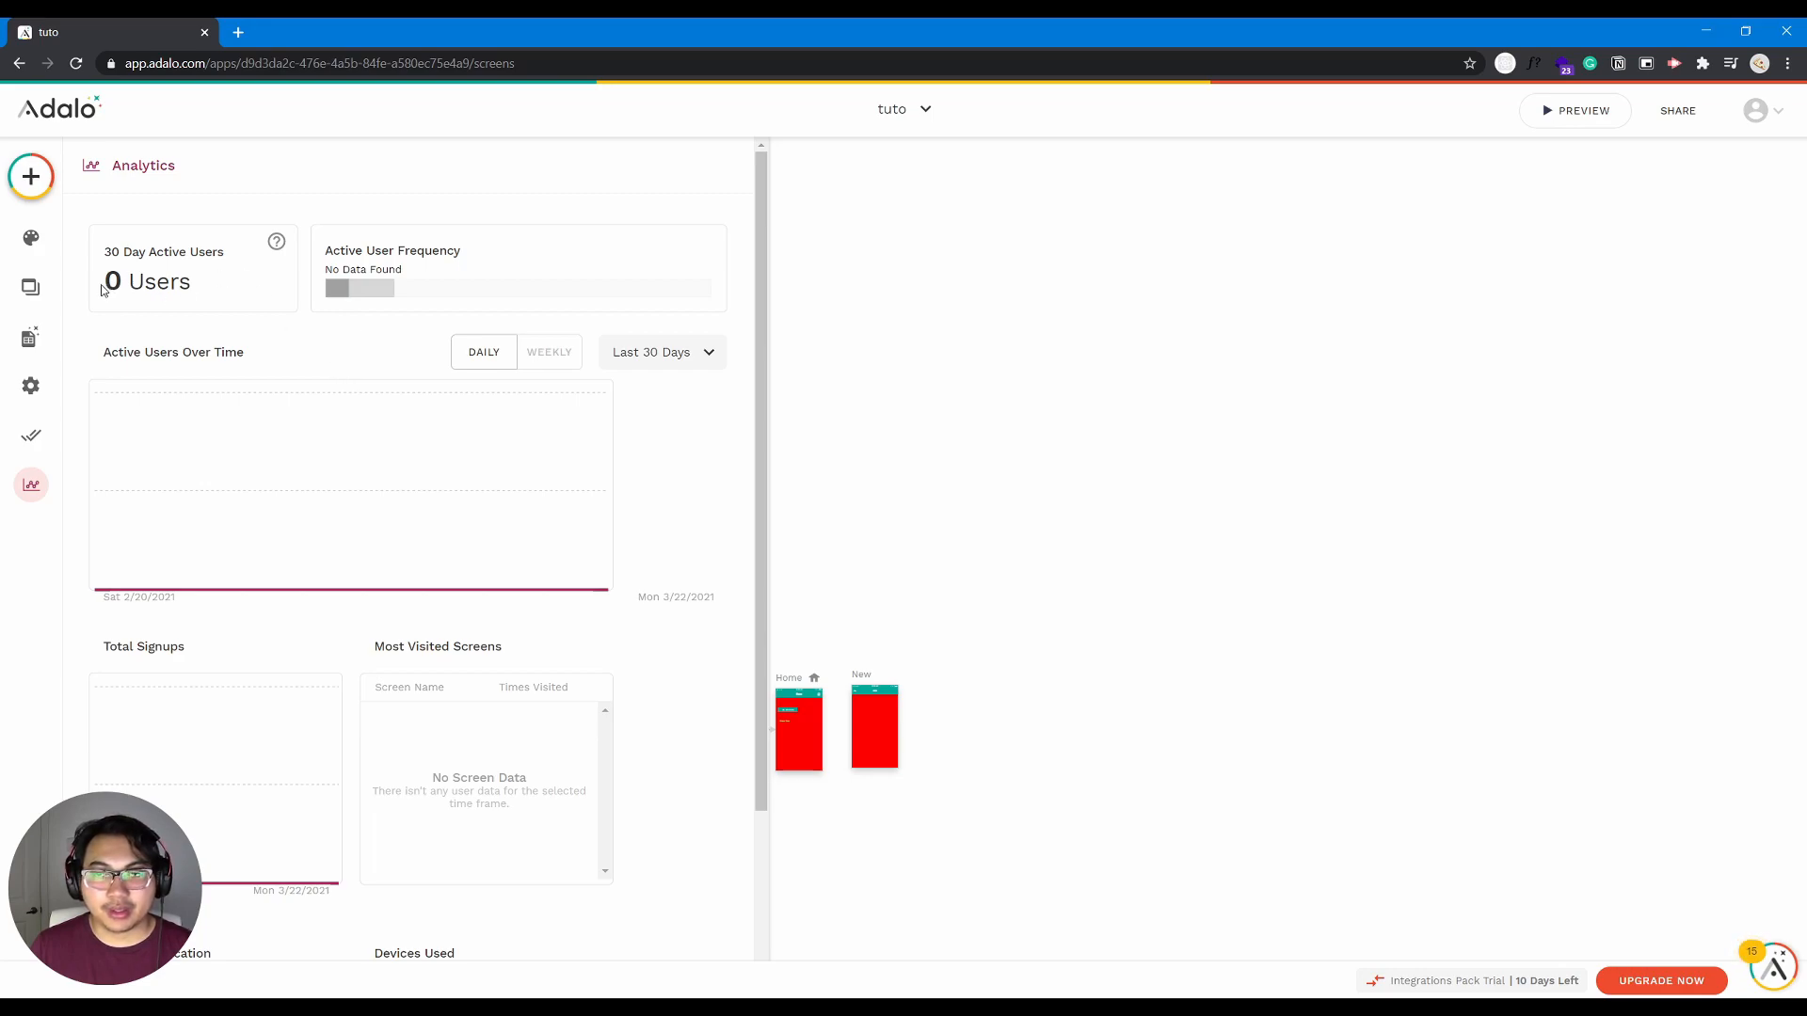
pyautogui.scroll(-3, 448, 624)
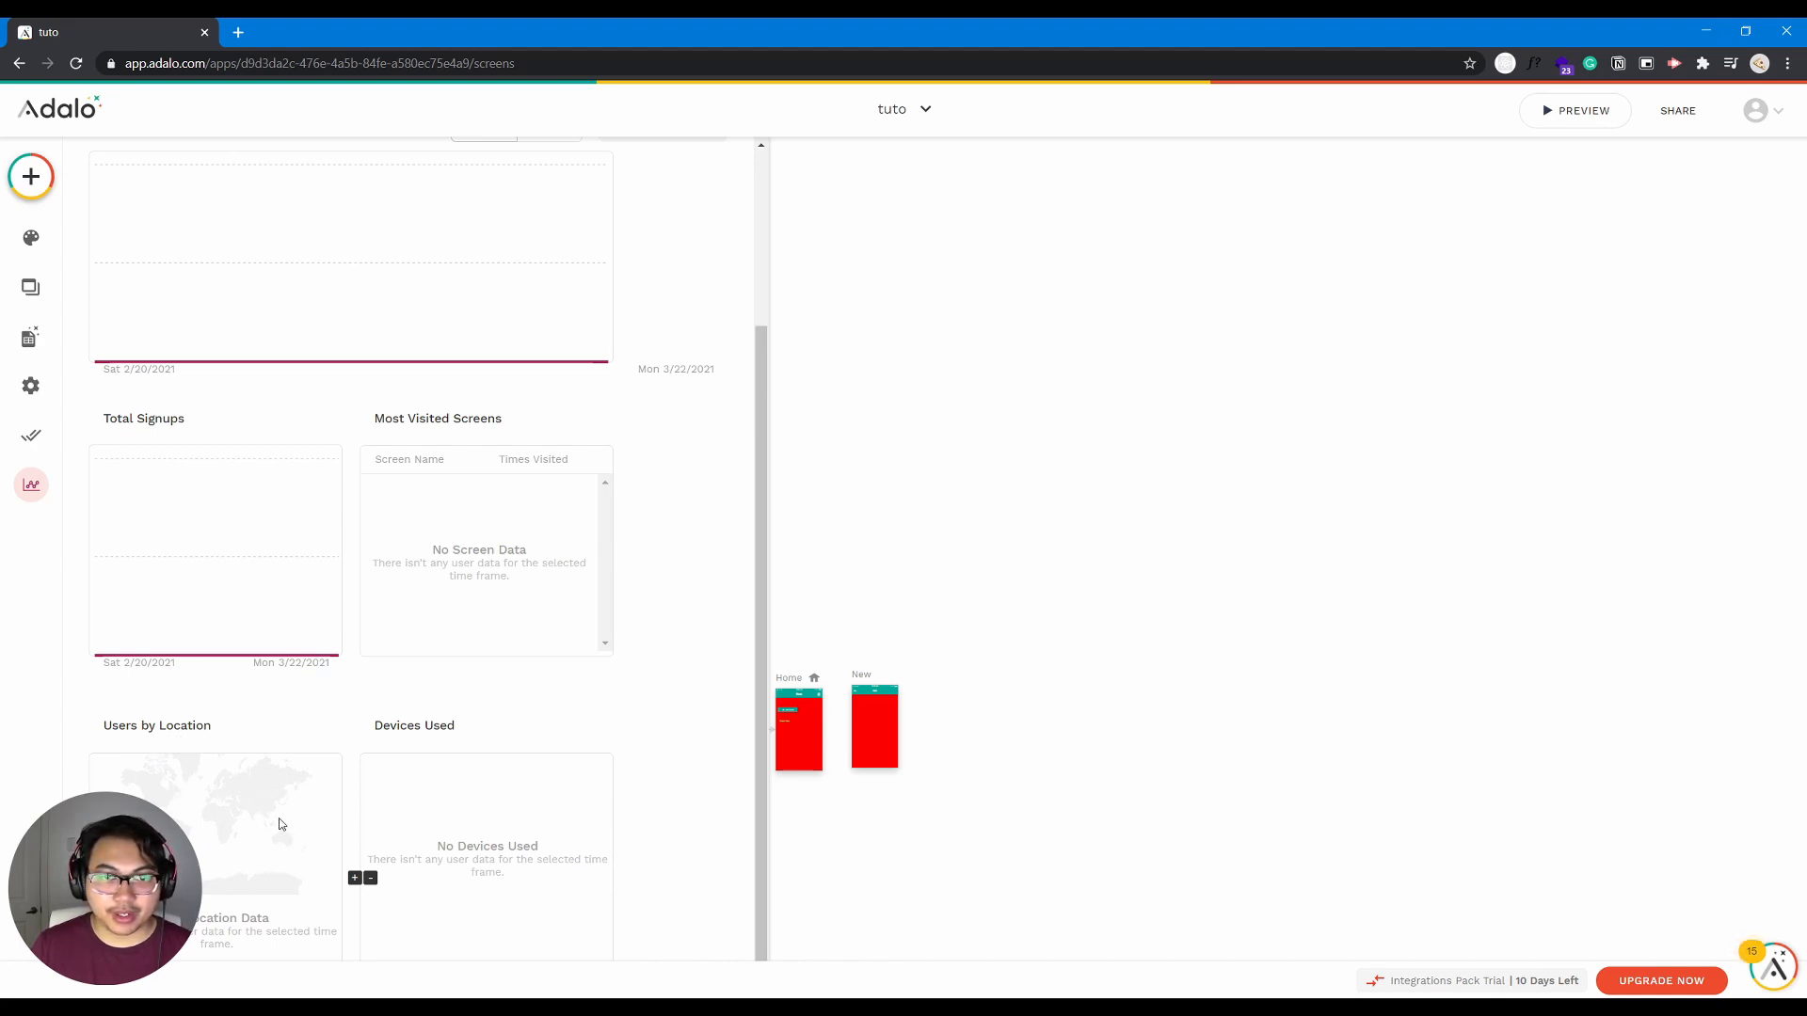
pyautogui.scroll(4, 325, 817)
pyautogui.moveTo(764, 444); pyautogui.dragTo(775, 266)
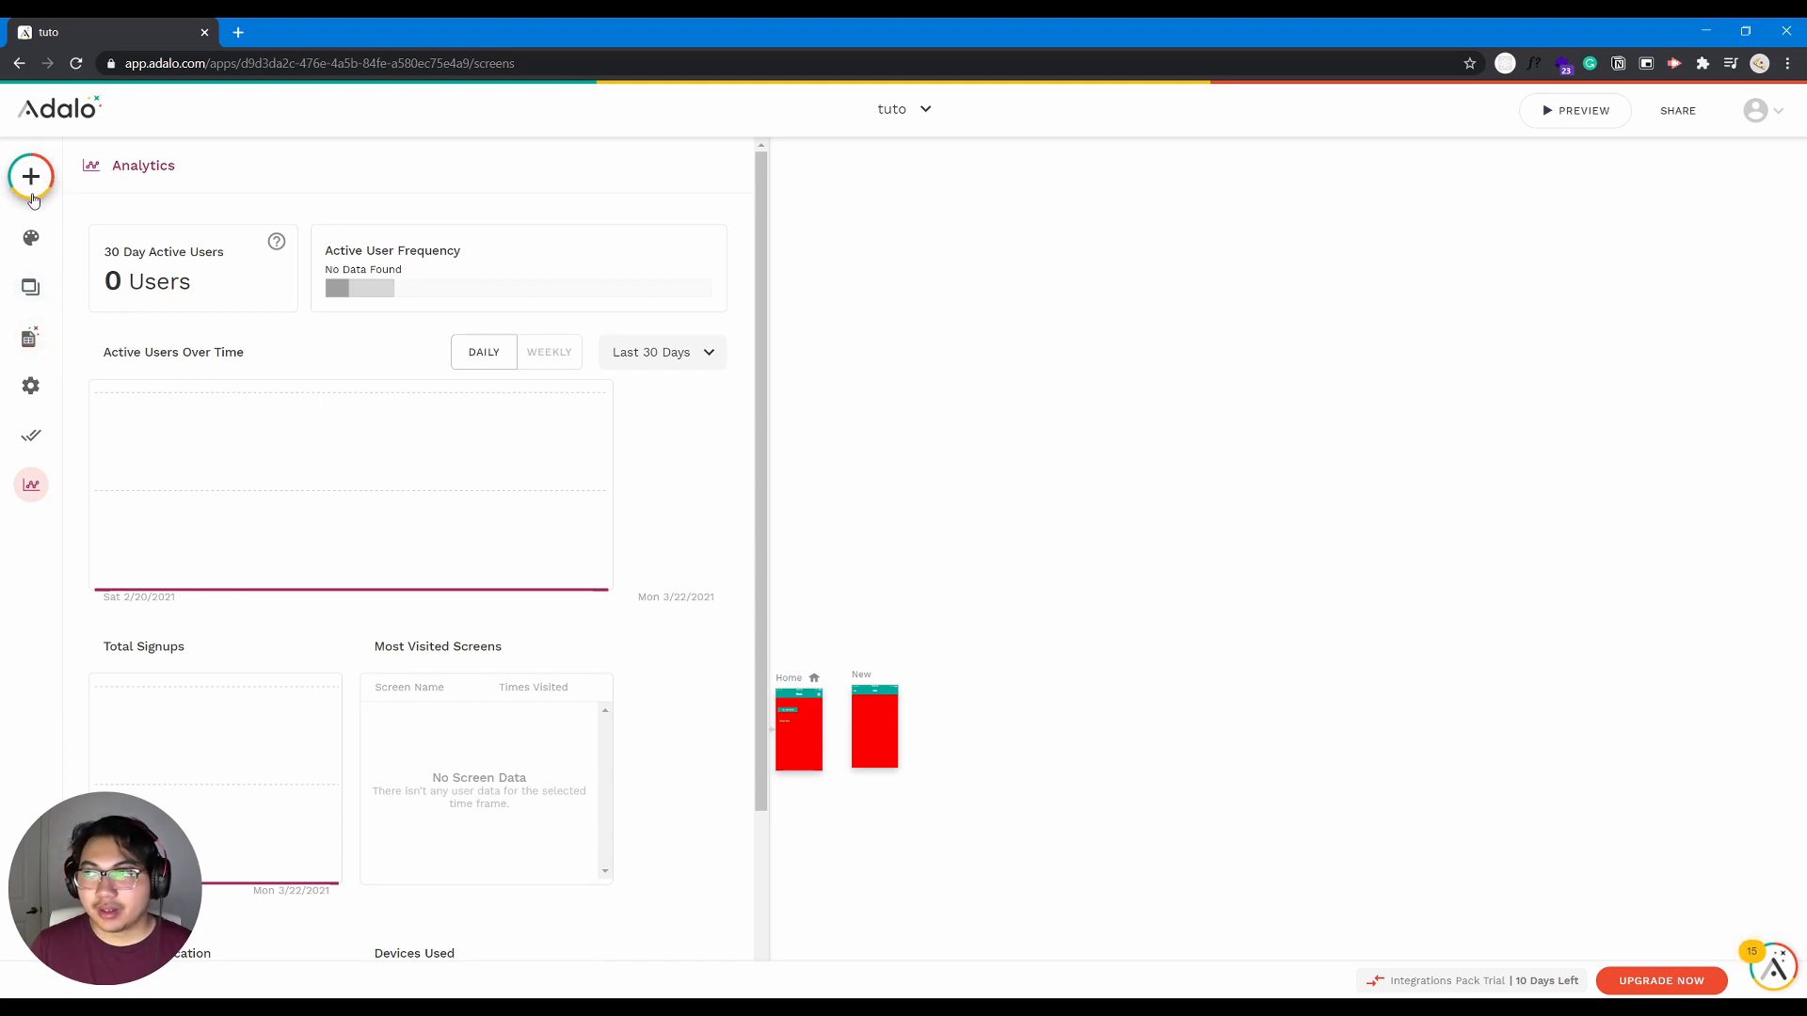
# - Preview the app's Signup screen on the iPhone 11 Pro and return to the editor
pyautogui.click(1597, 115)
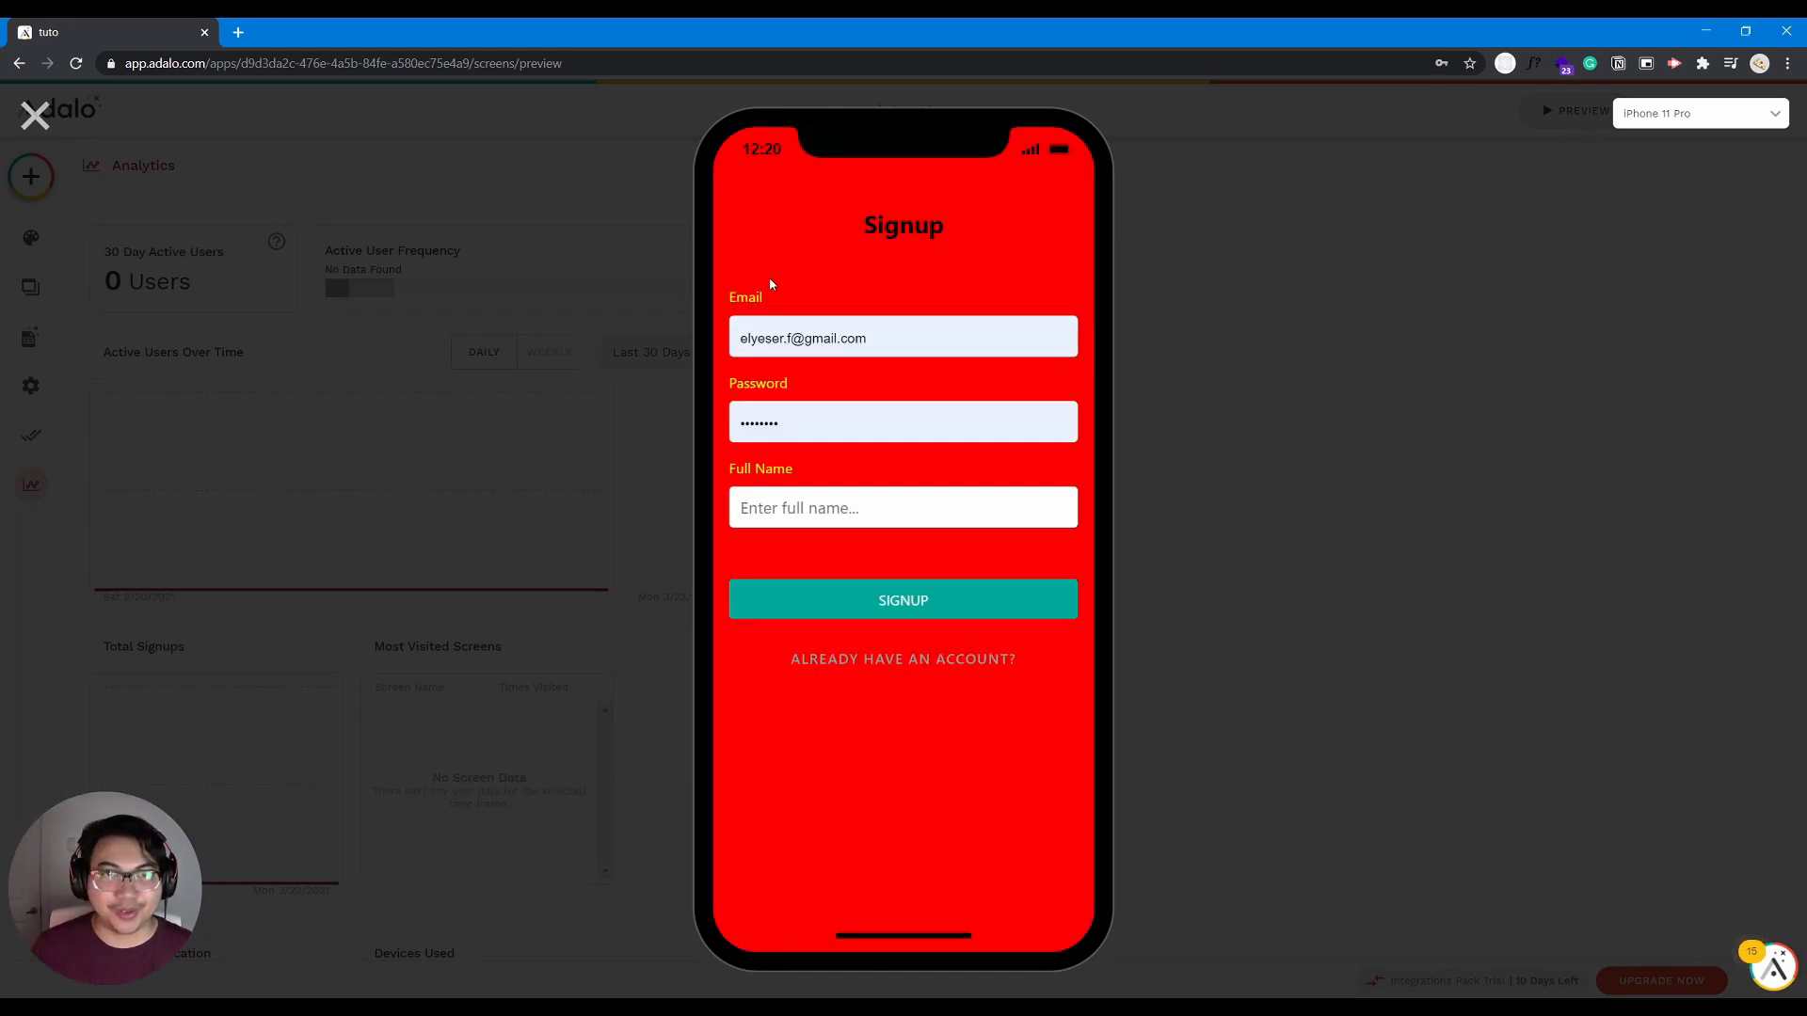
pyautogui.moveTo(891, 335); pyautogui.dragTo(745, 331)
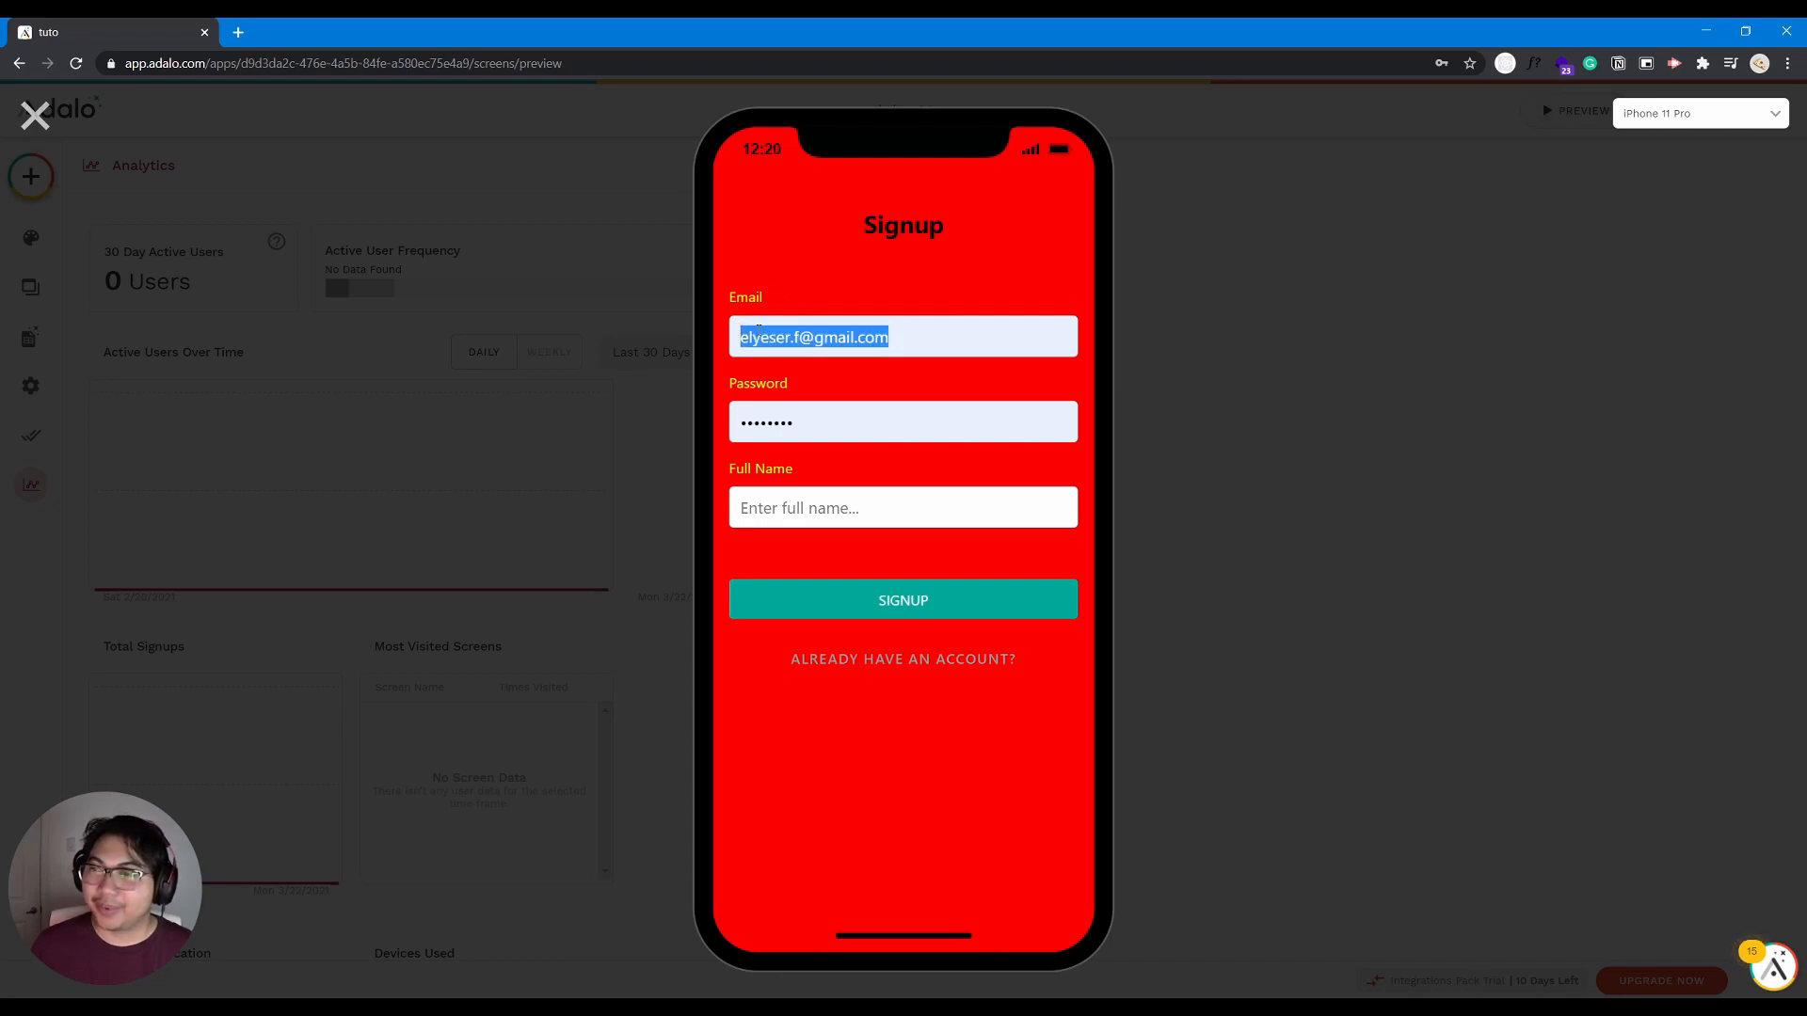
pyautogui.click(814, 294)
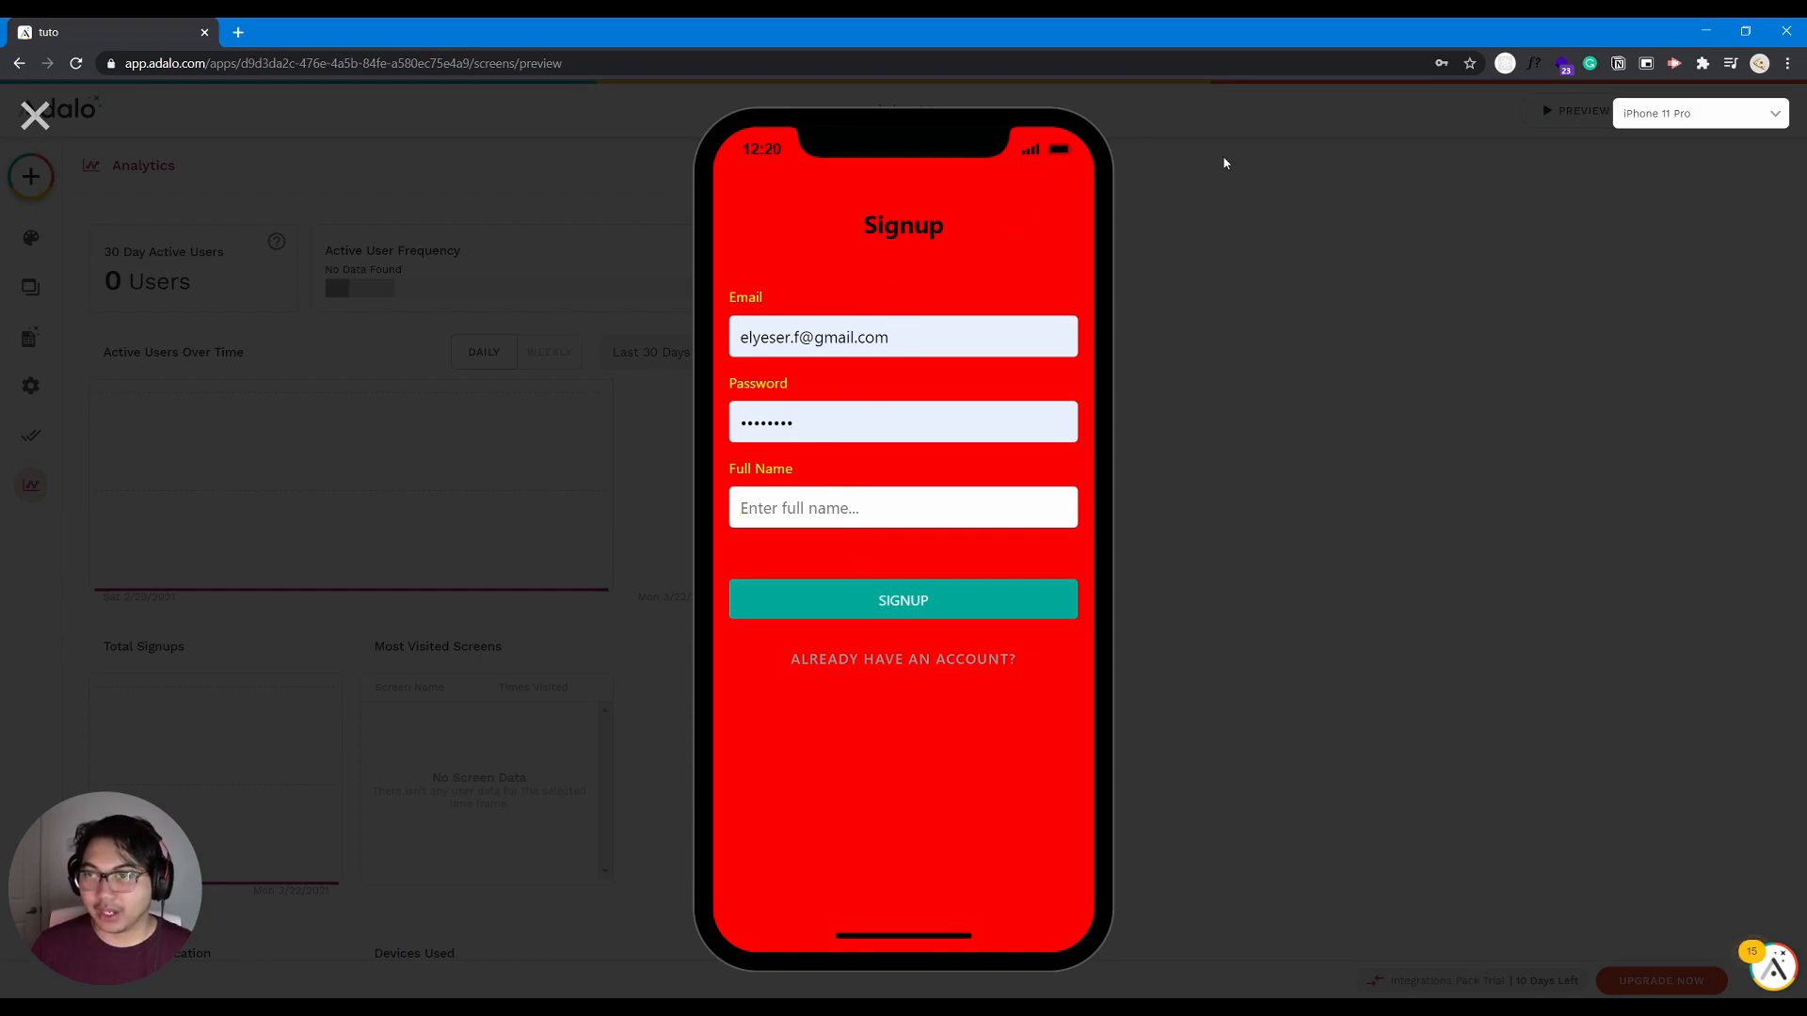
pyautogui.click(35, 115)
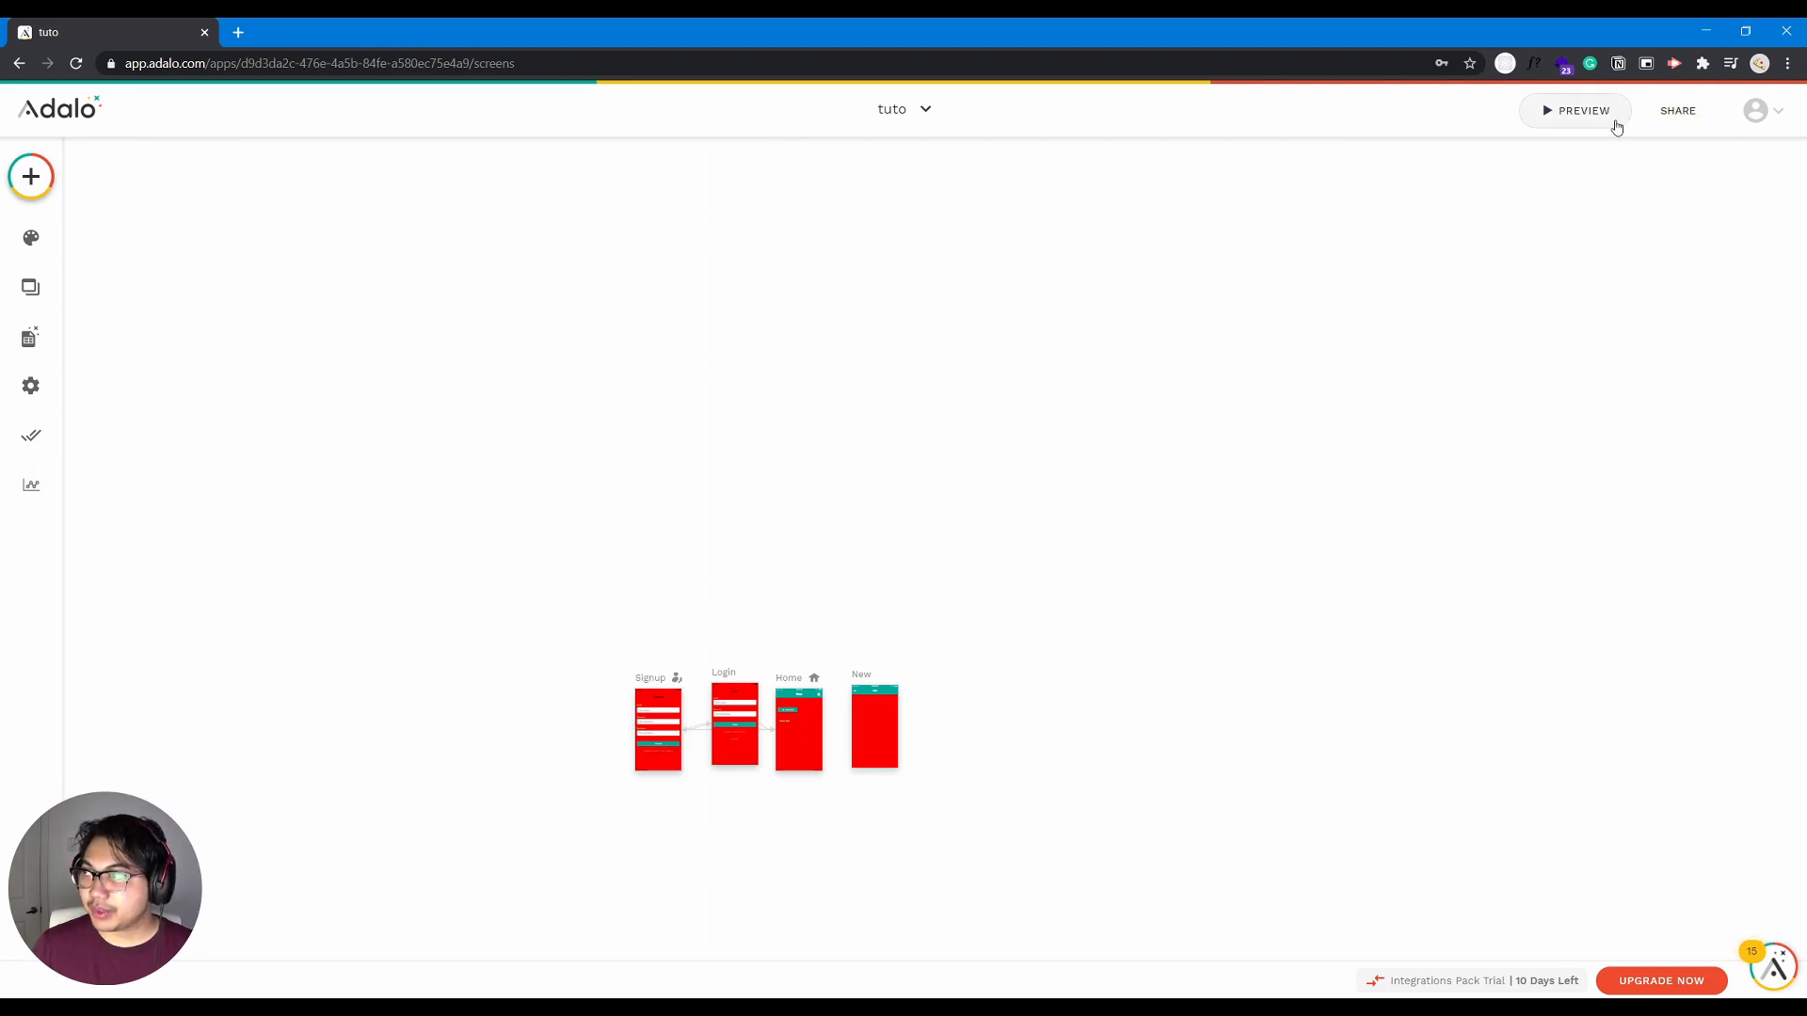
# - Open the app's public share page, view its link sharing options and return to the editor
pyautogui.click(1670, 112)
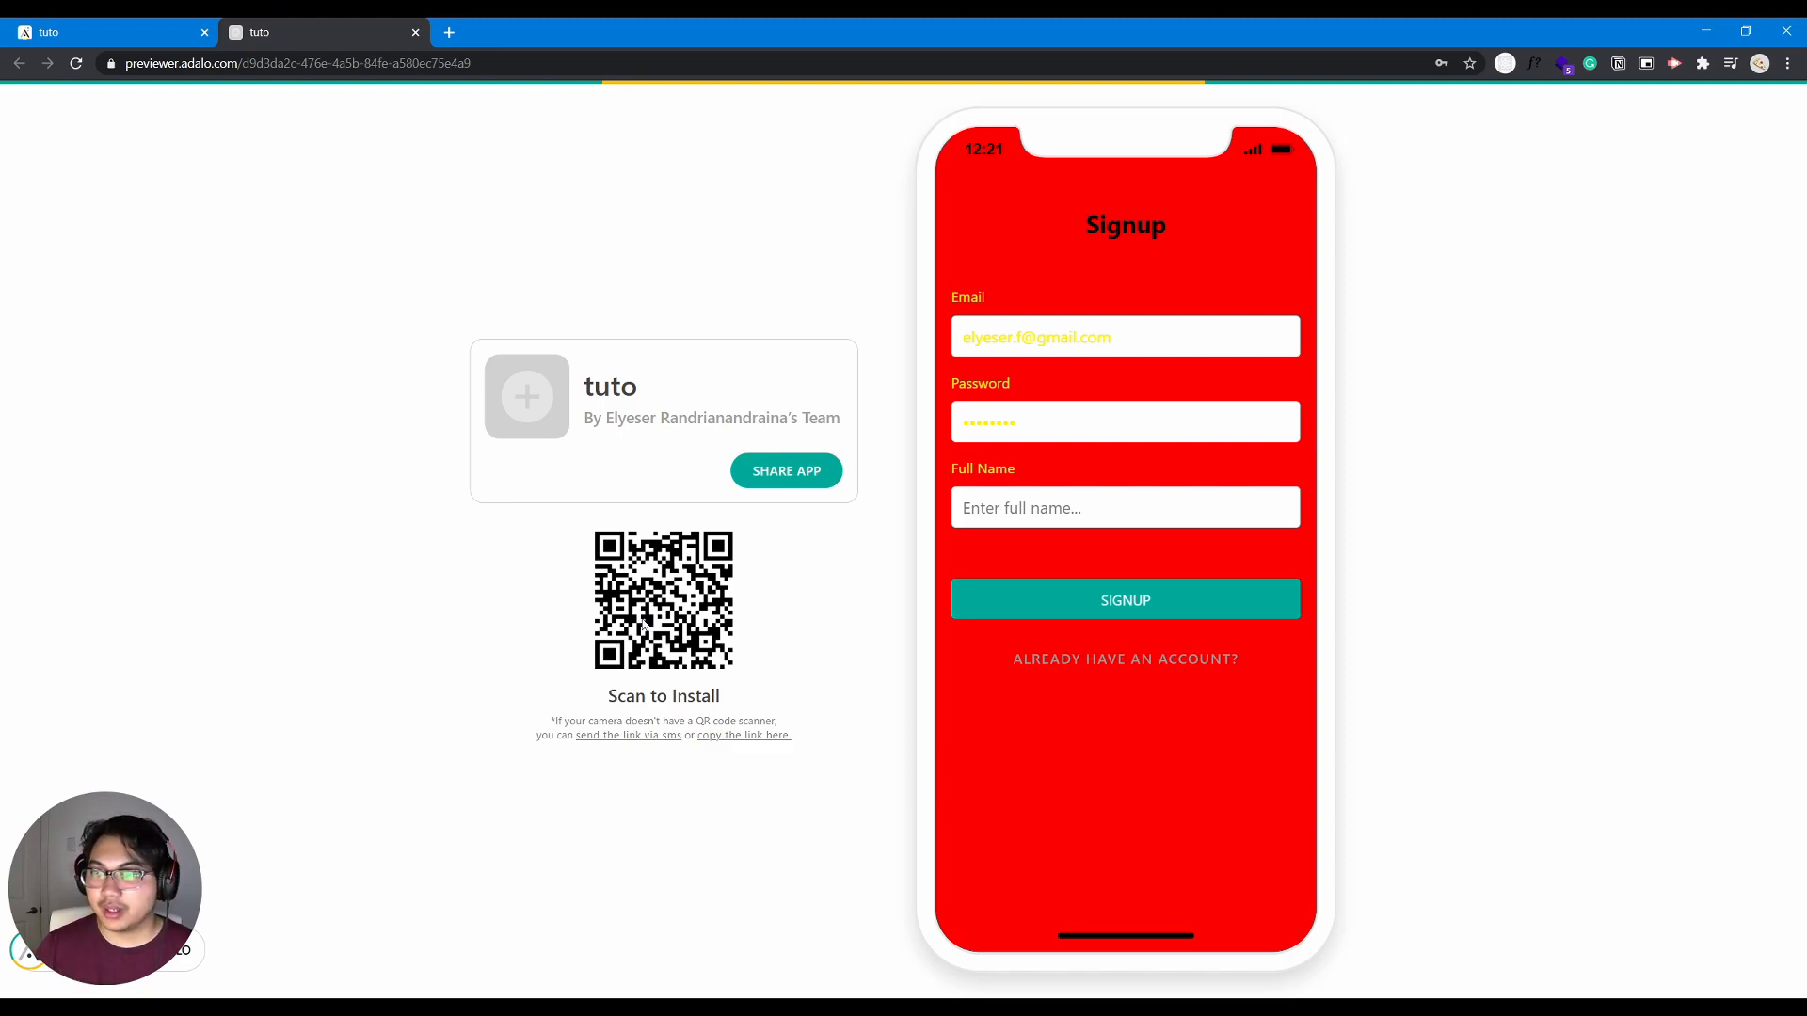
pyautogui.click(765, 468)
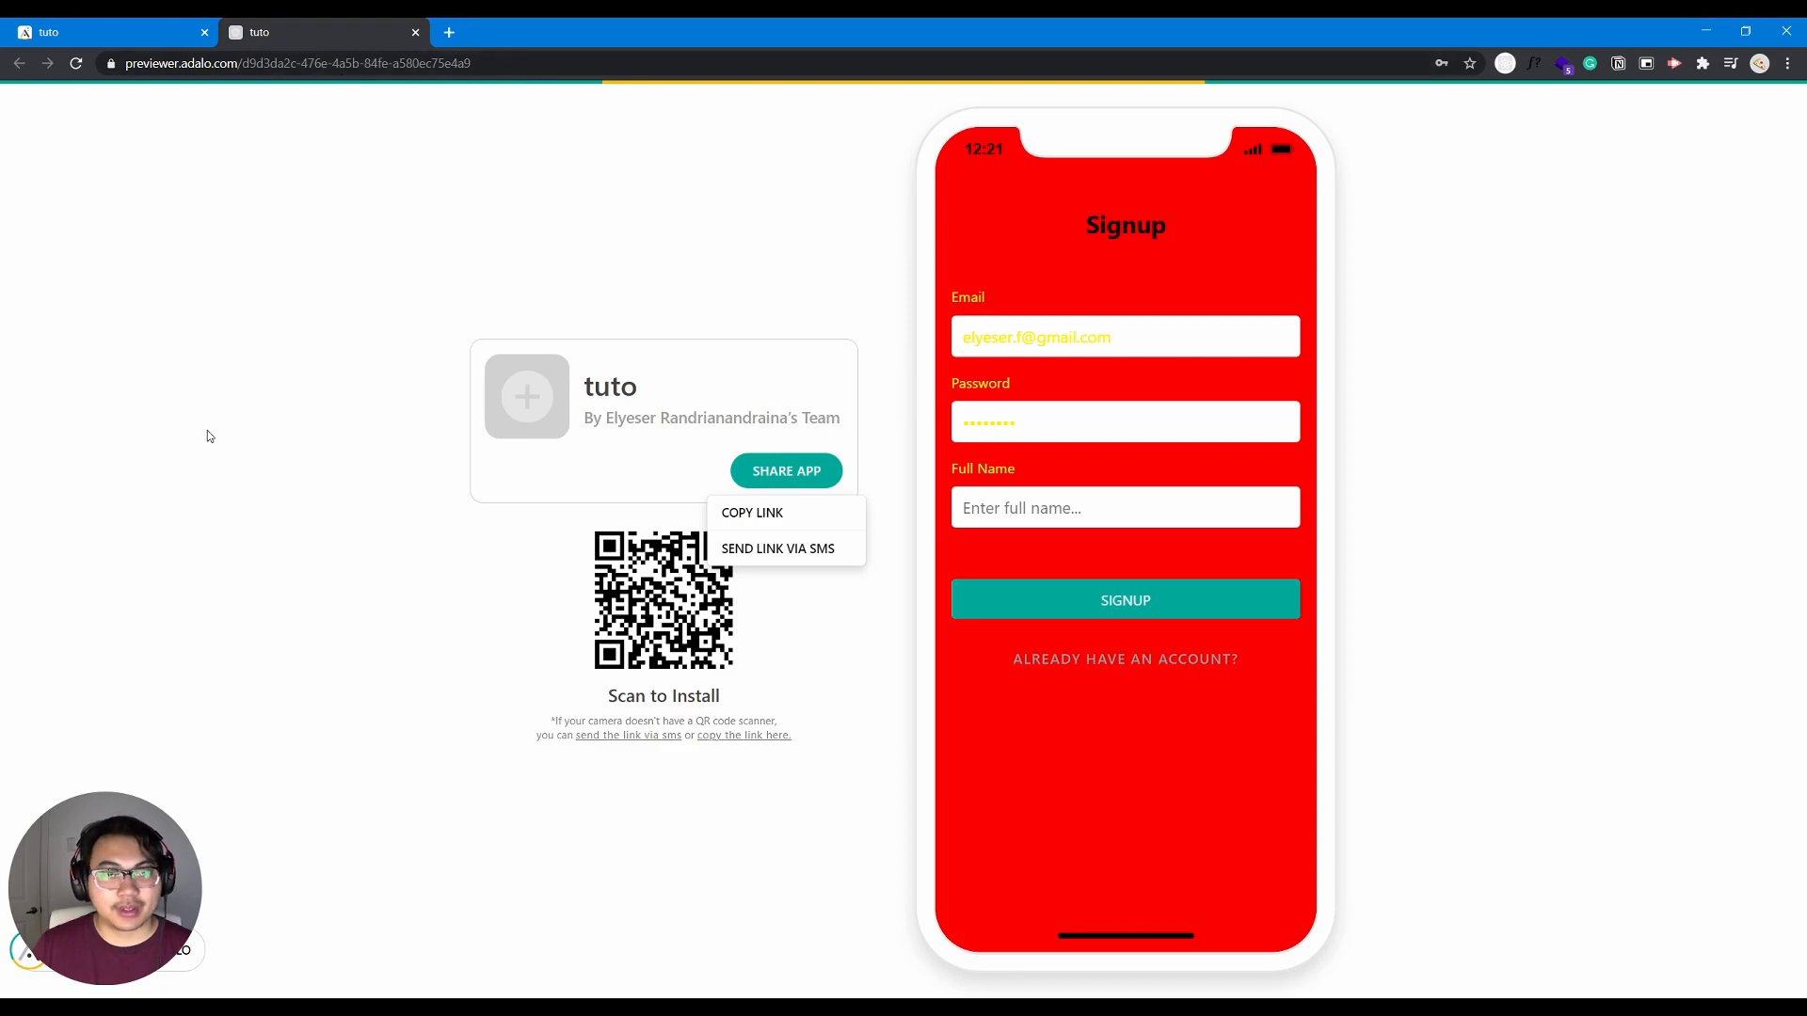
pyautogui.click(98, 36)
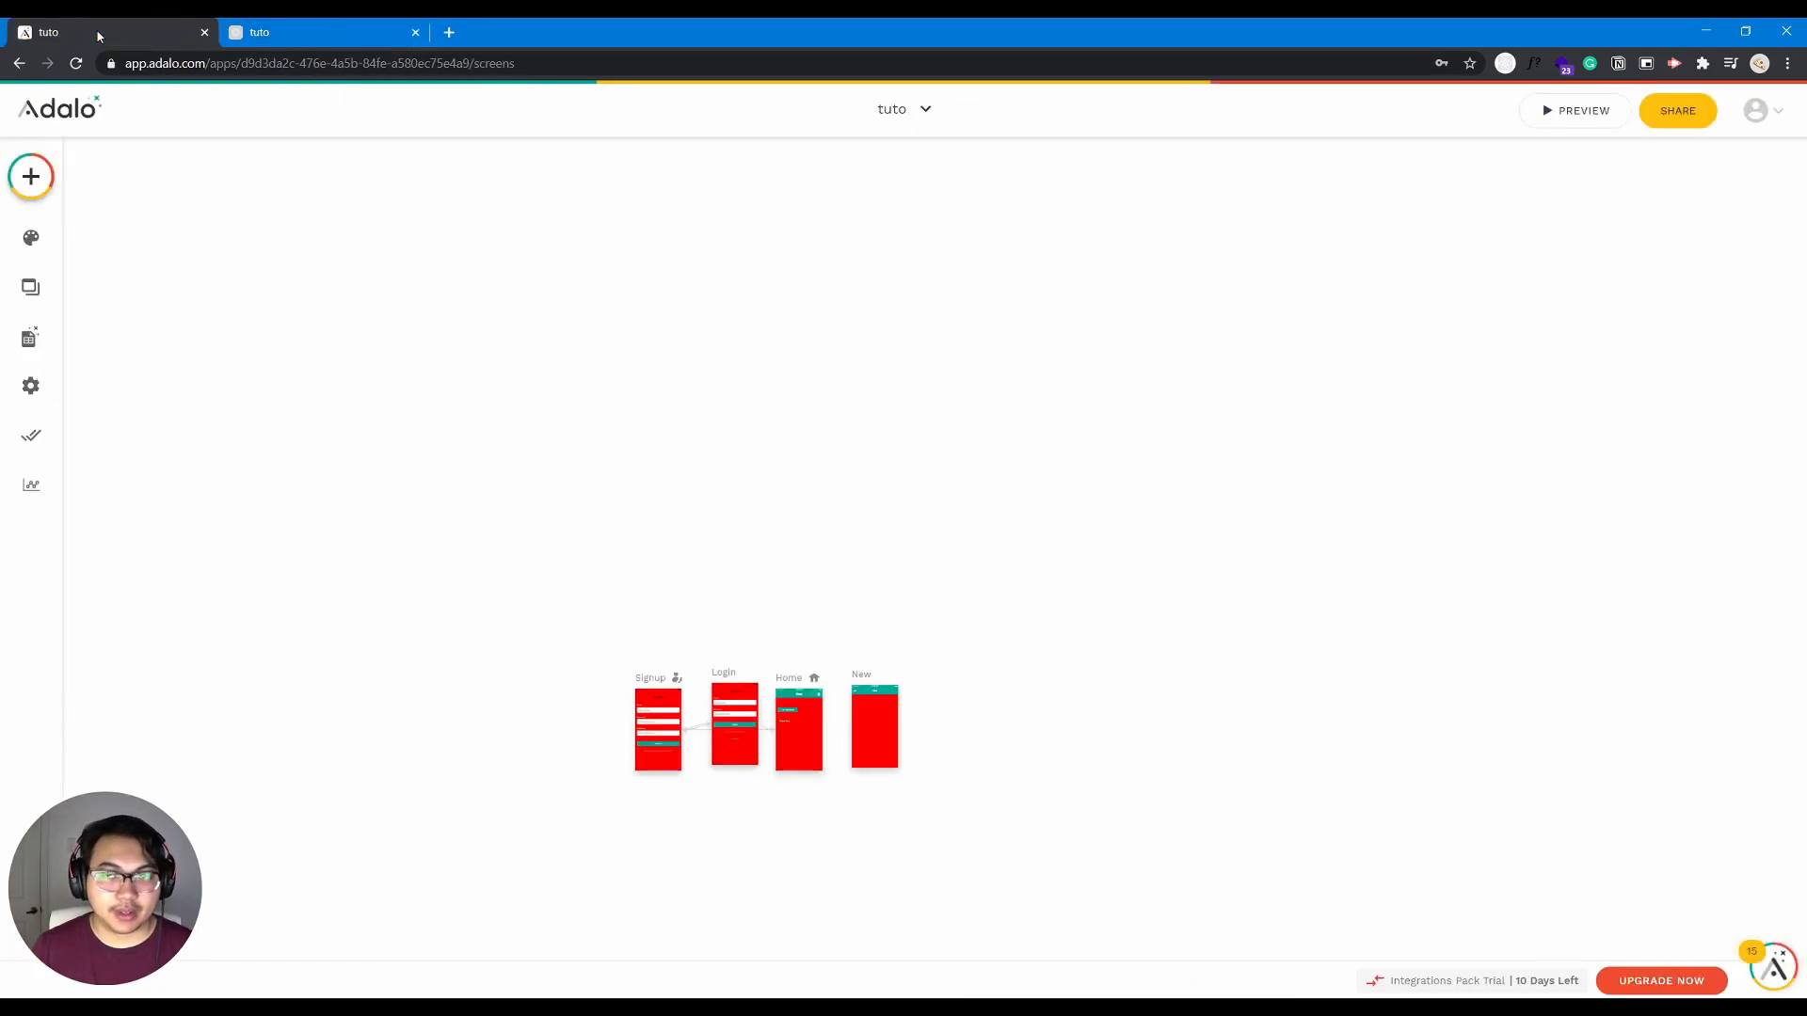